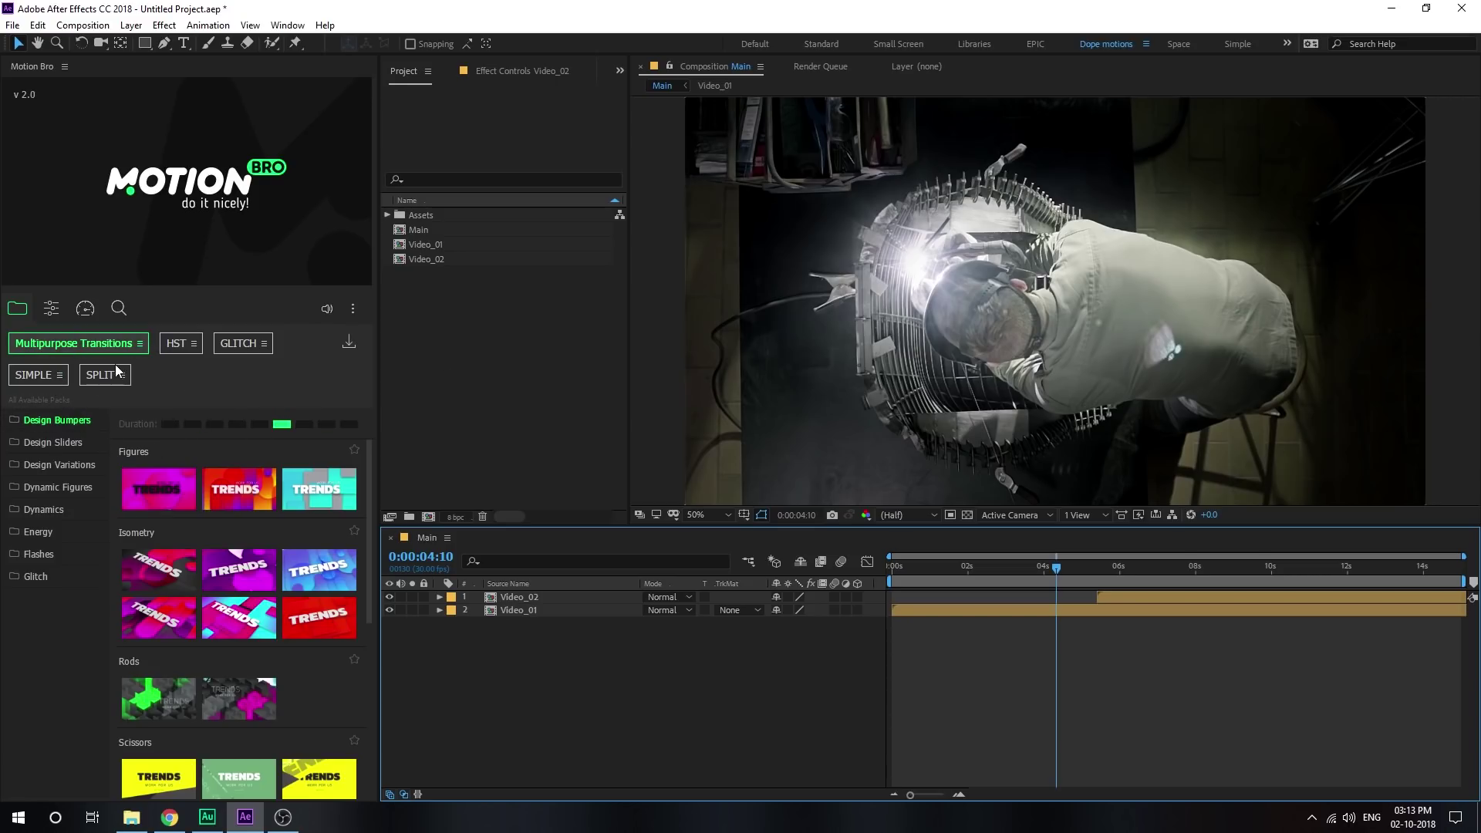
Move the current time to 0:00:04:04, just before Video_02 starts
{"action": "mouse_move", "coordinate": [59, 418]}
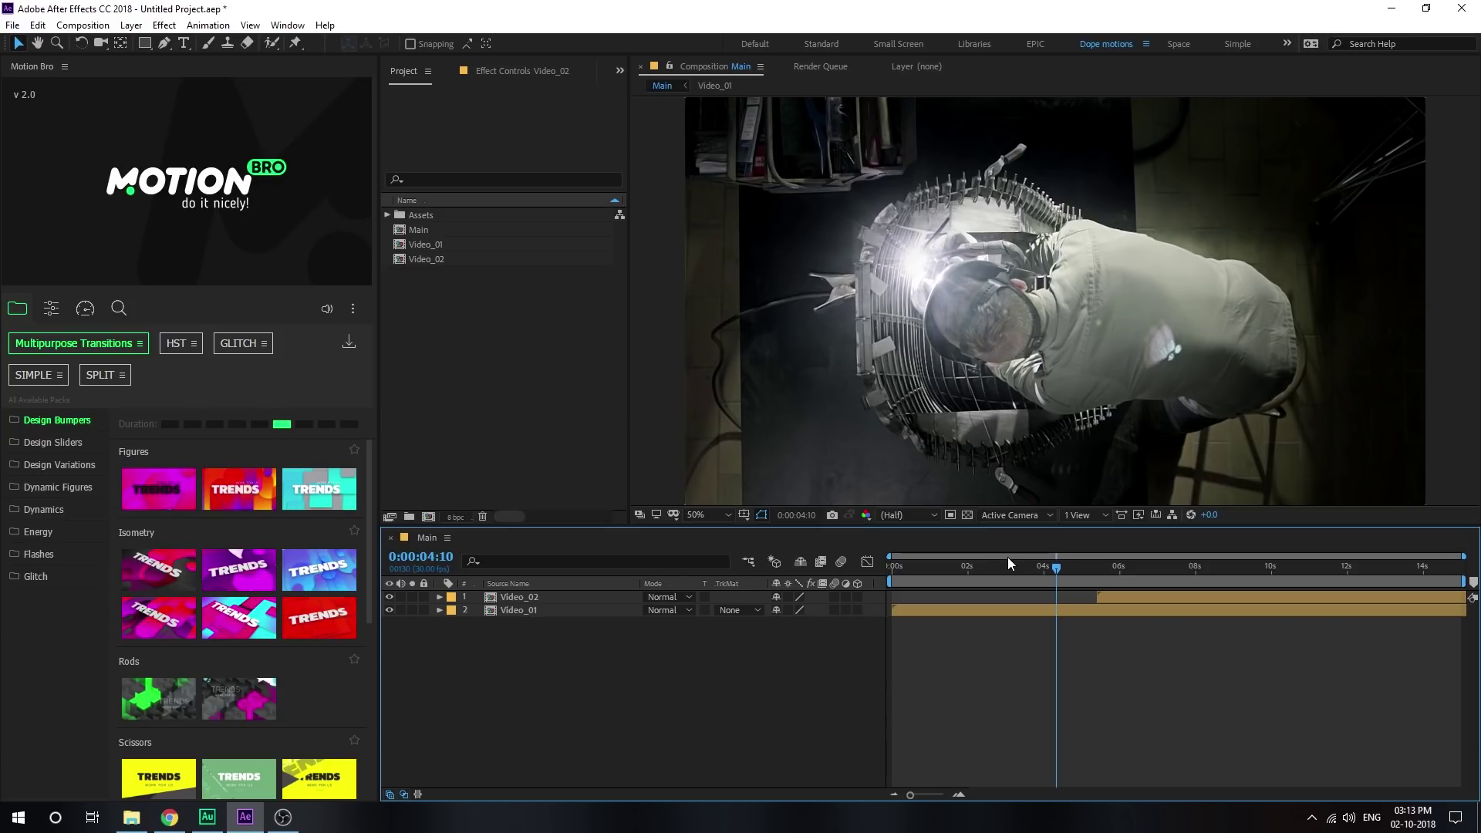
{"action": "left_click_drag", "start_coordinate": [1021, 560], "coordinate": [1049, 598]}
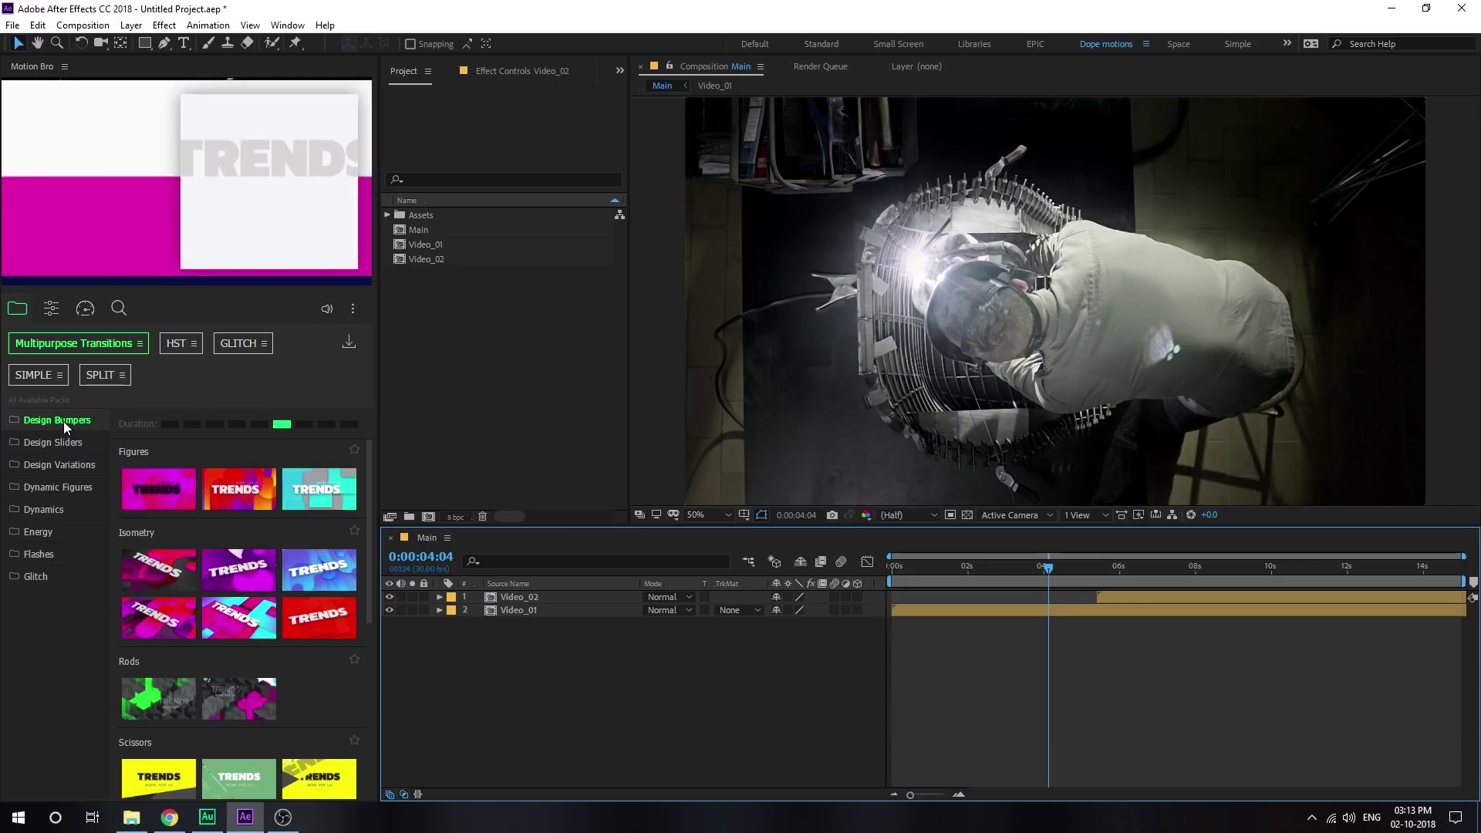
{"action": "mouse_move", "coordinate": [141, 505]}
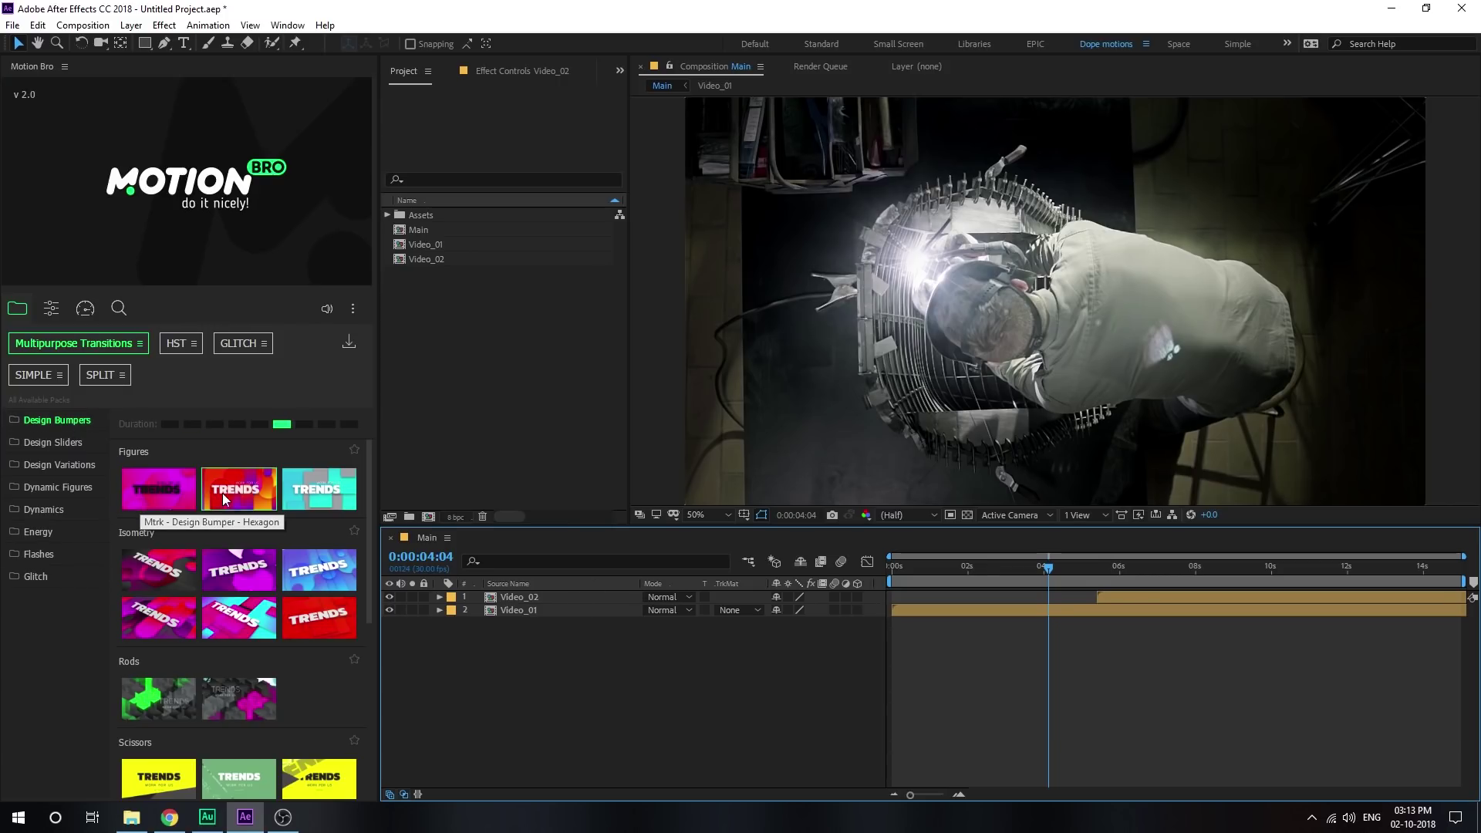
{"action": "mouse_move", "coordinate": [261, 492]}
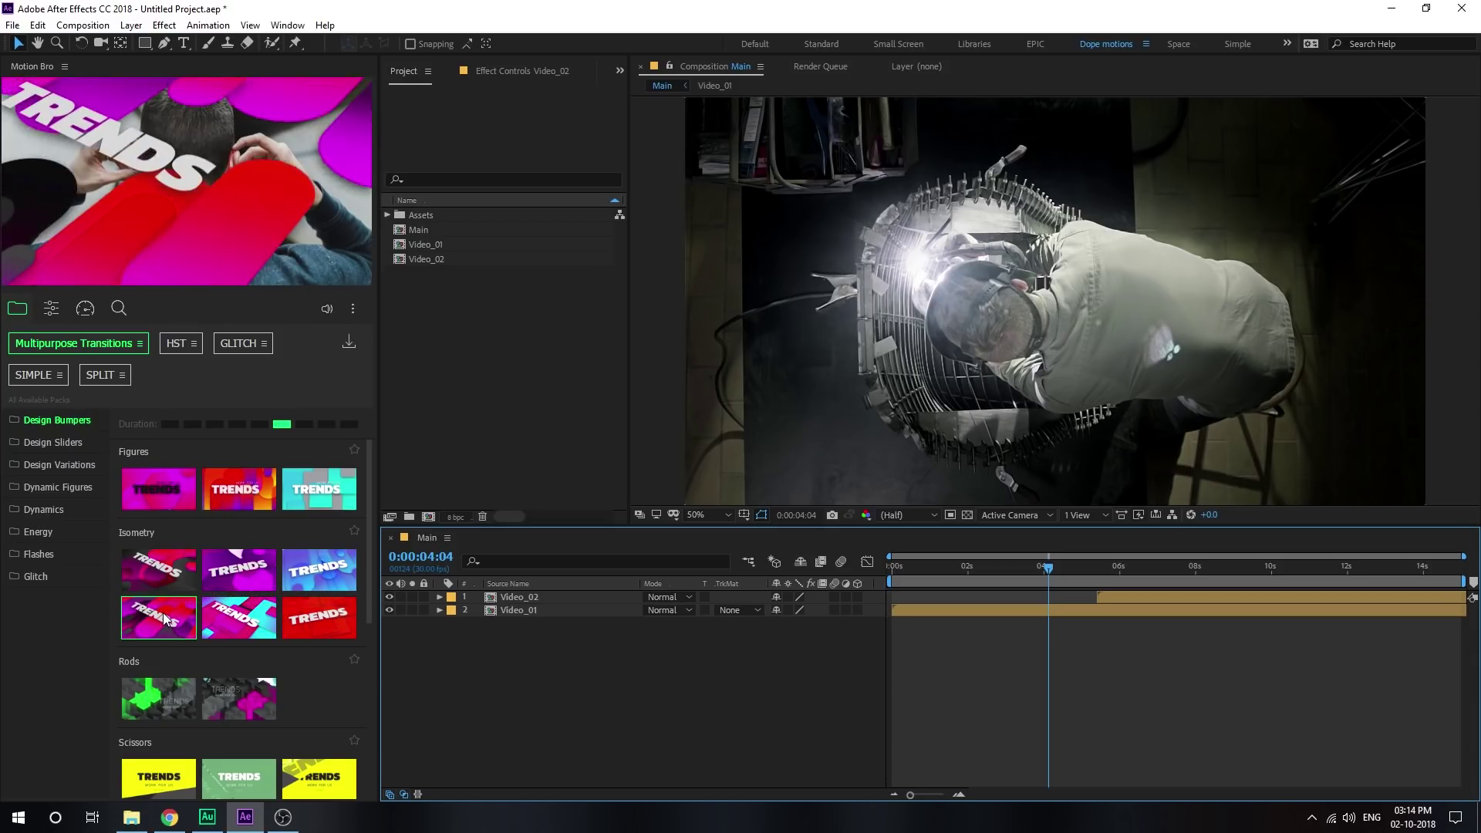
{"action": "mouse_move", "coordinate": [225, 615]}
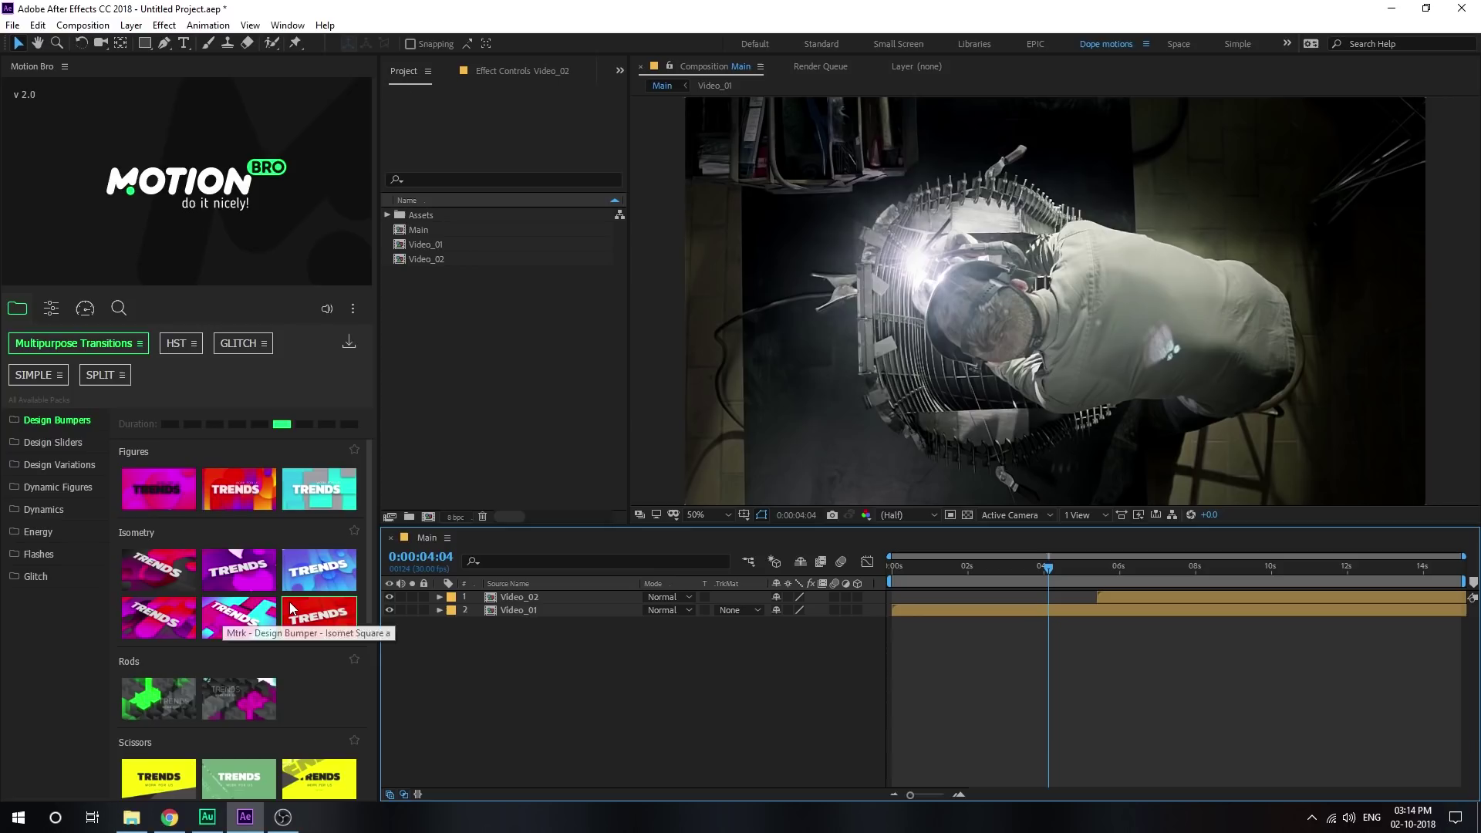
{"action": "mouse_move", "coordinate": [298, 607]}
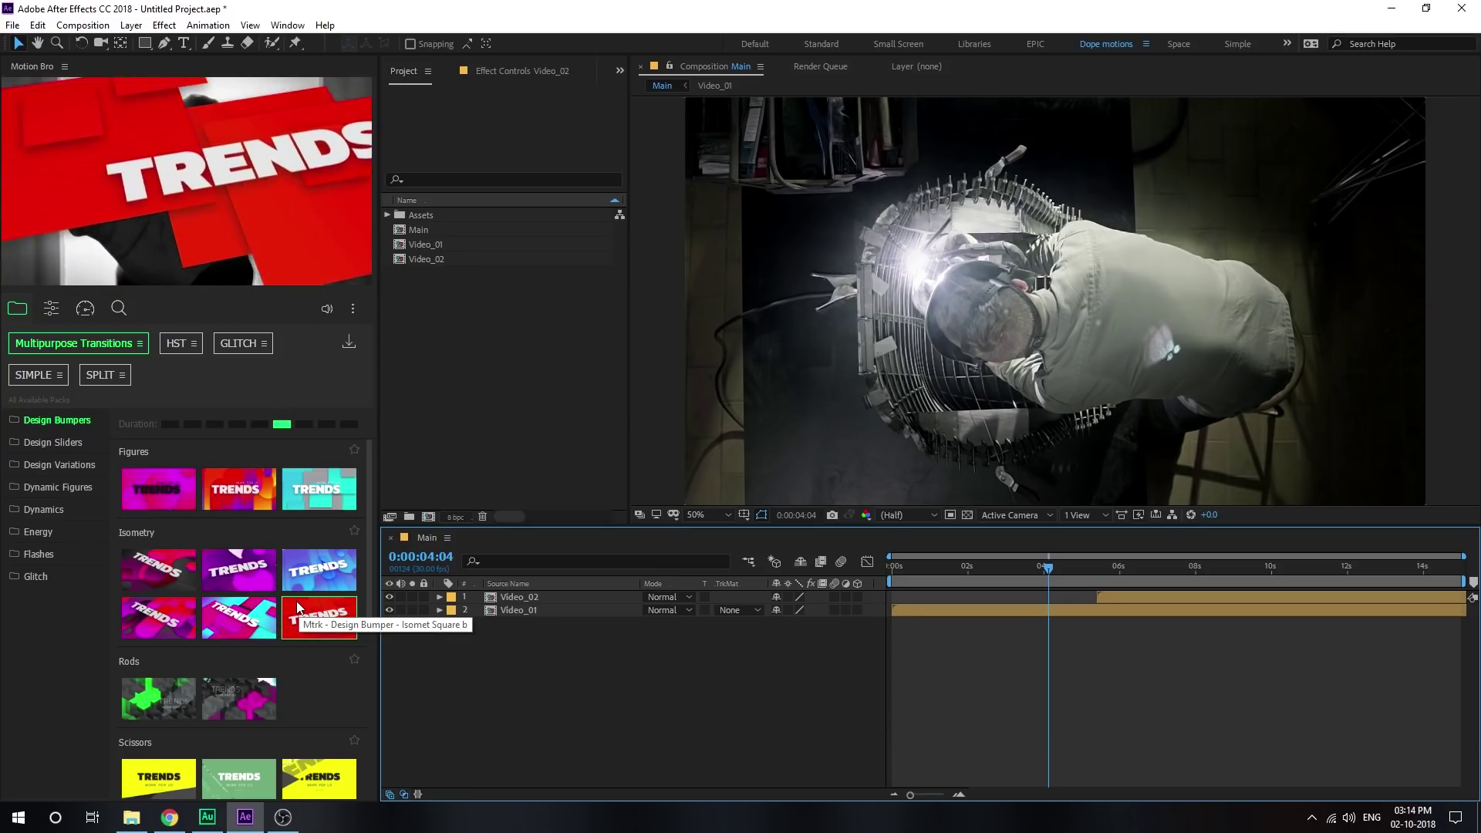
{"action": "mouse_move", "coordinate": [147, 705]}
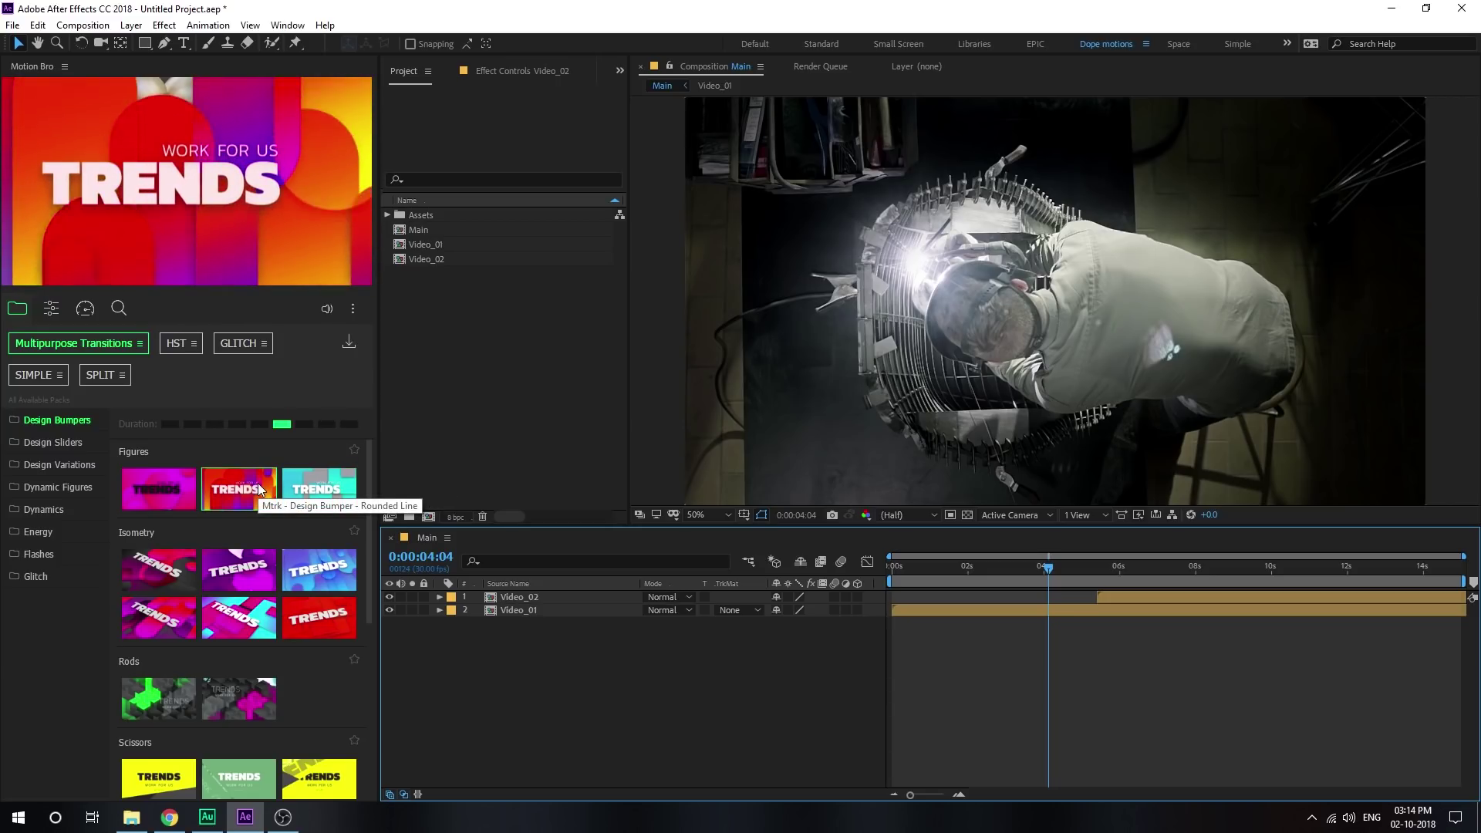
{"action": "left_click", "coordinate": [1018, 570]}
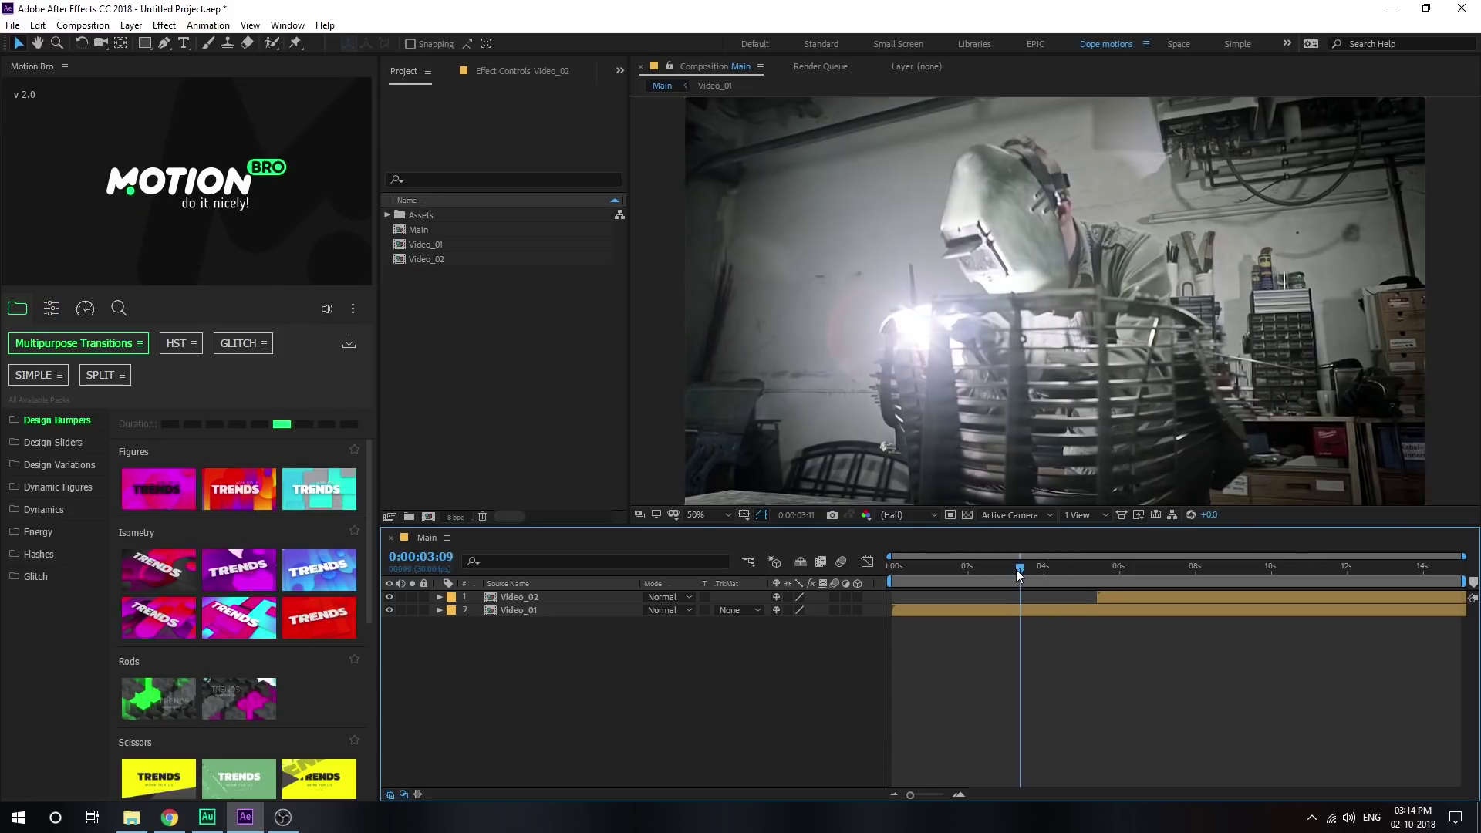
{"action": "left_click_drag", "start_coordinate": [1016, 569], "coordinate": [1043, 584]}
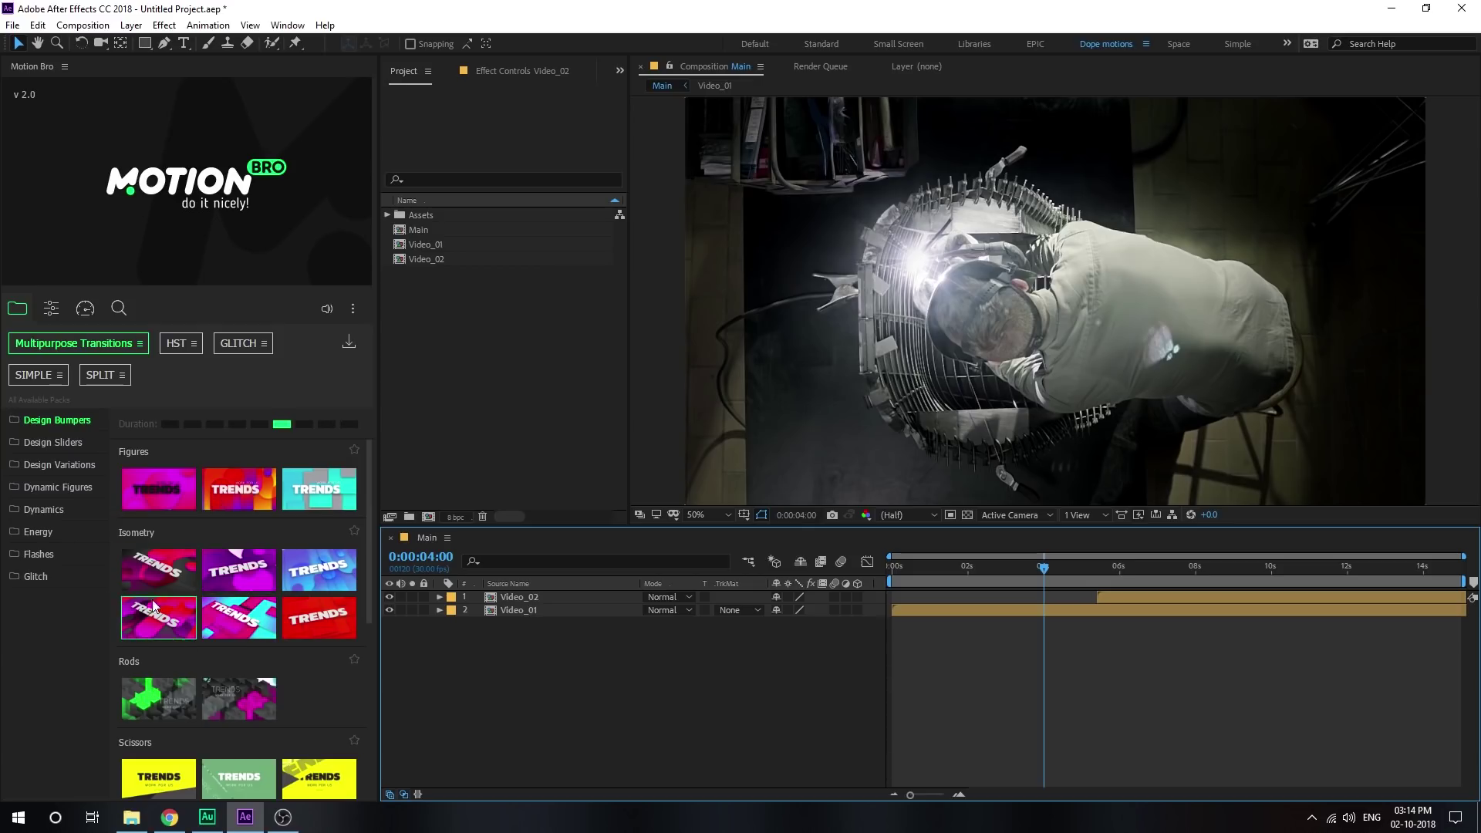
{"action": "mouse_move", "coordinate": [157, 573]}
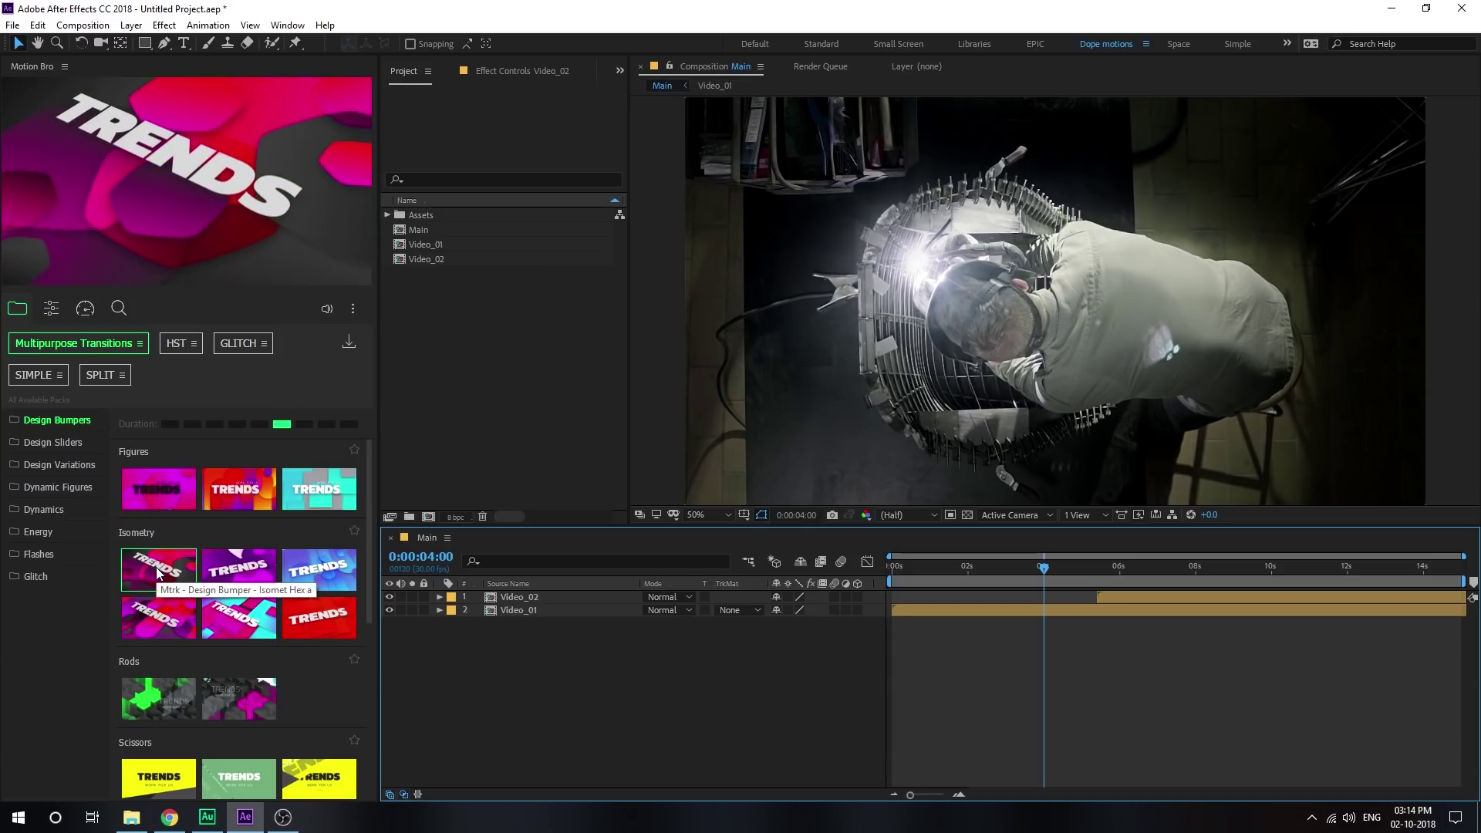
{"action": "mouse_move", "coordinate": [164, 702]}
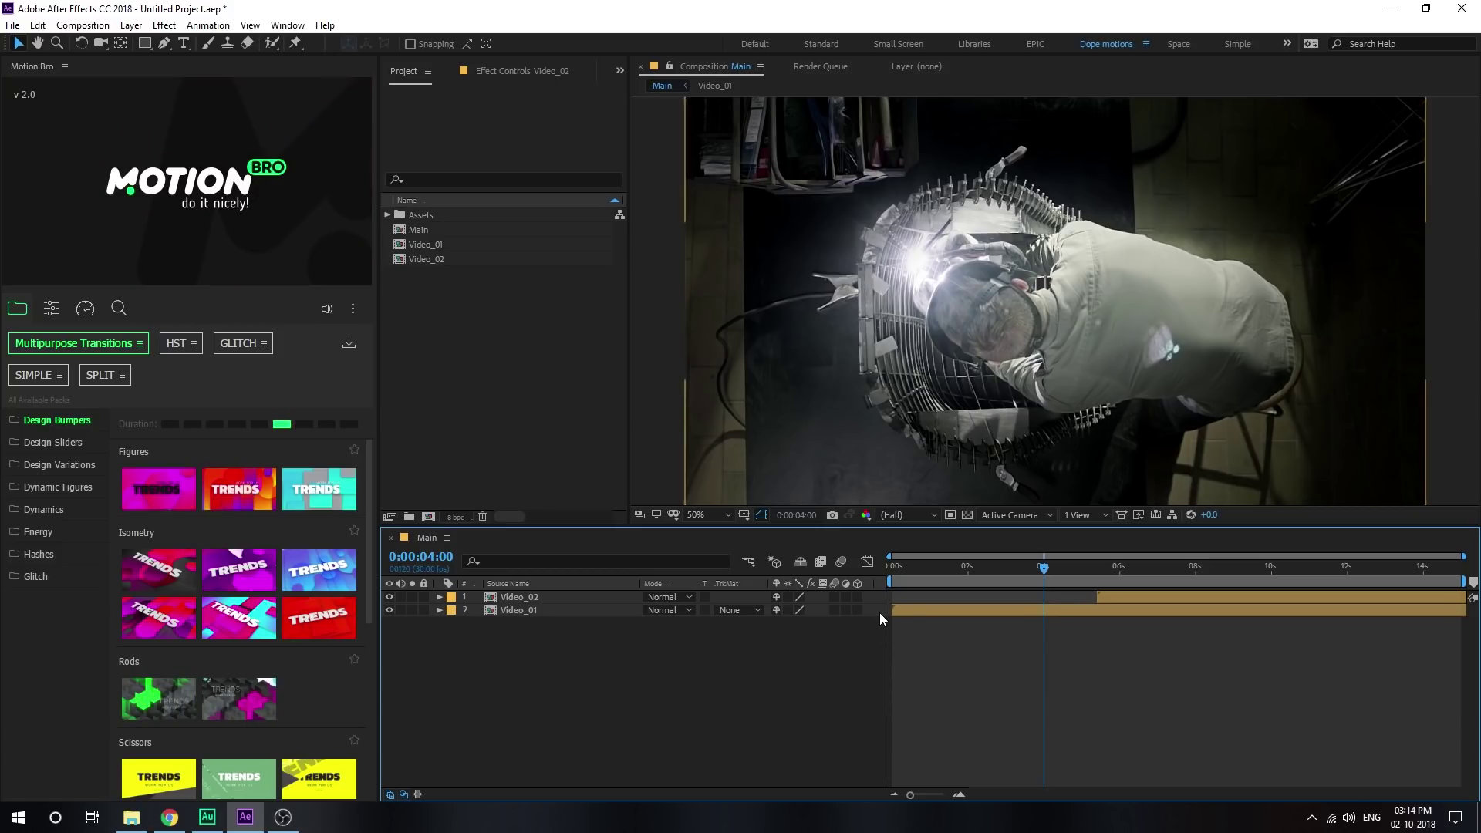
Apply the Rods Down 1 bumper at 0:00:05:12, set a B/N work area around it, and preview it
{"action": "left_click_drag", "start_coordinate": [1071, 566], "coordinate": [1097, 566]}
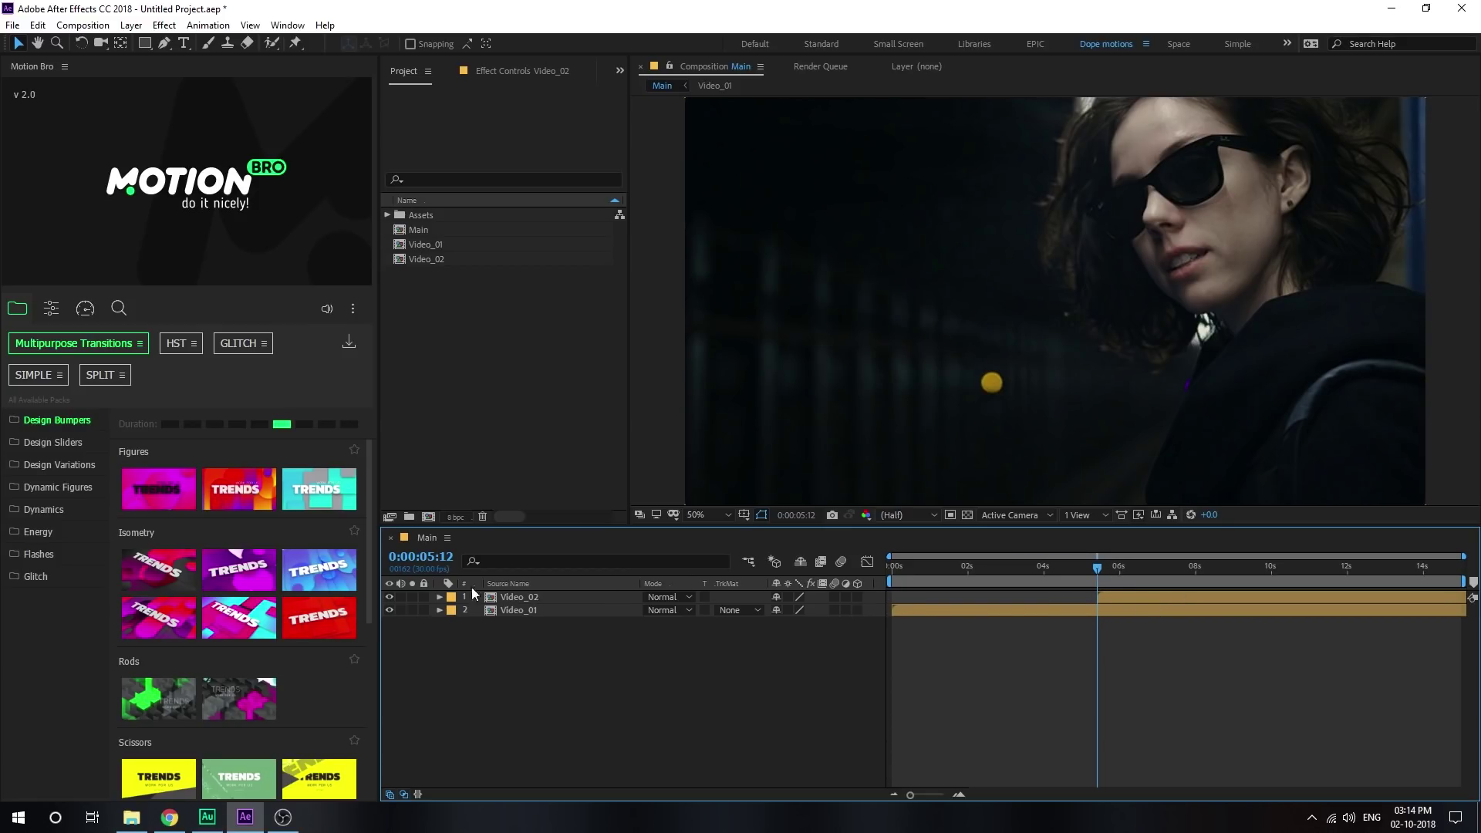
{"action": "left_click", "coordinate": [168, 703]}
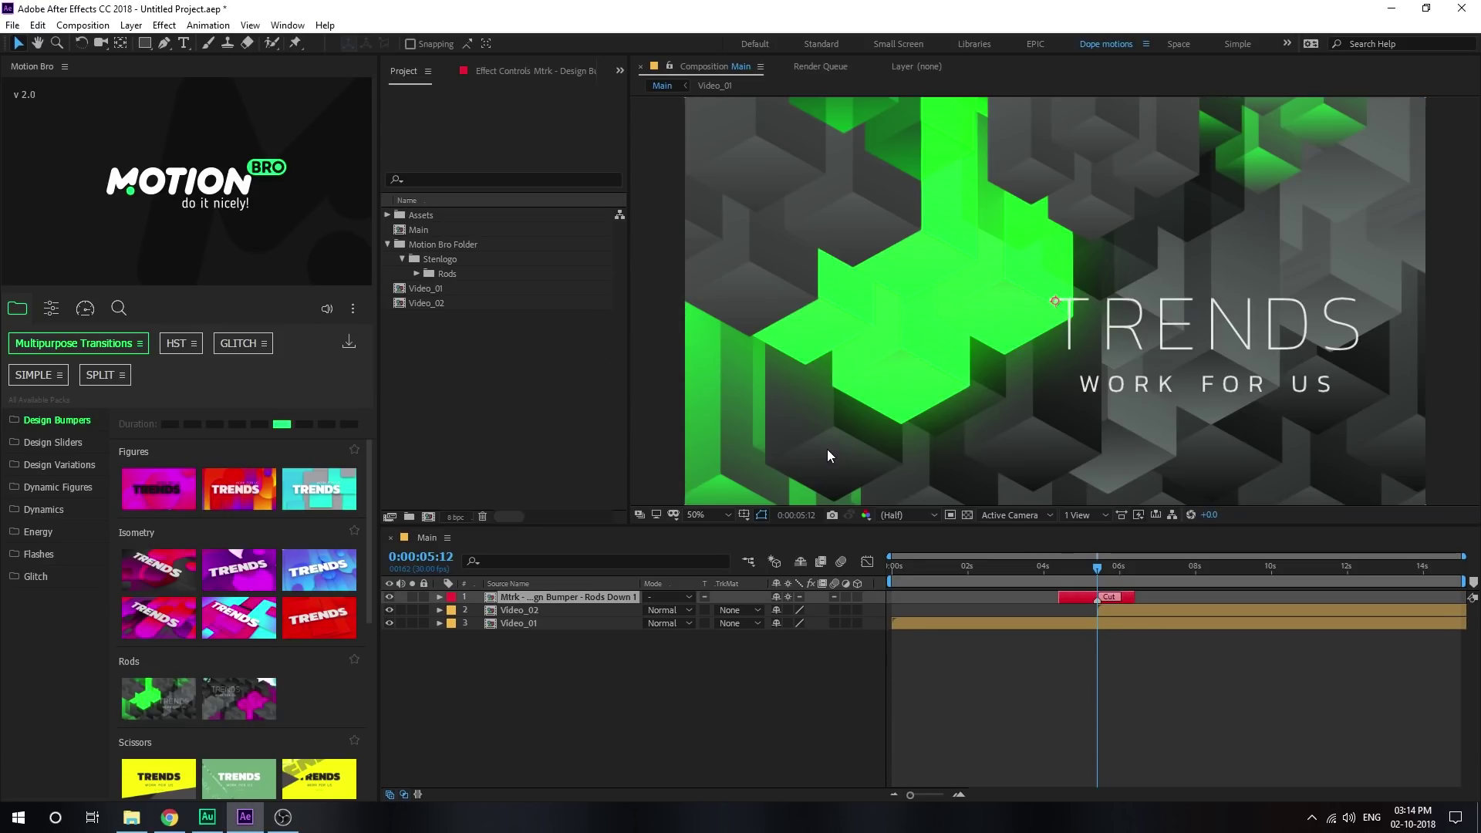
{"action": "left_click_drag", "start_coordinate": [1057, 570], "coordinate": [1155, 570]}
{"action": "key", "text": "n"}
{"action": "left_click", "coordinate": [1046, 575]}
{"action": "key", "text": "b"}
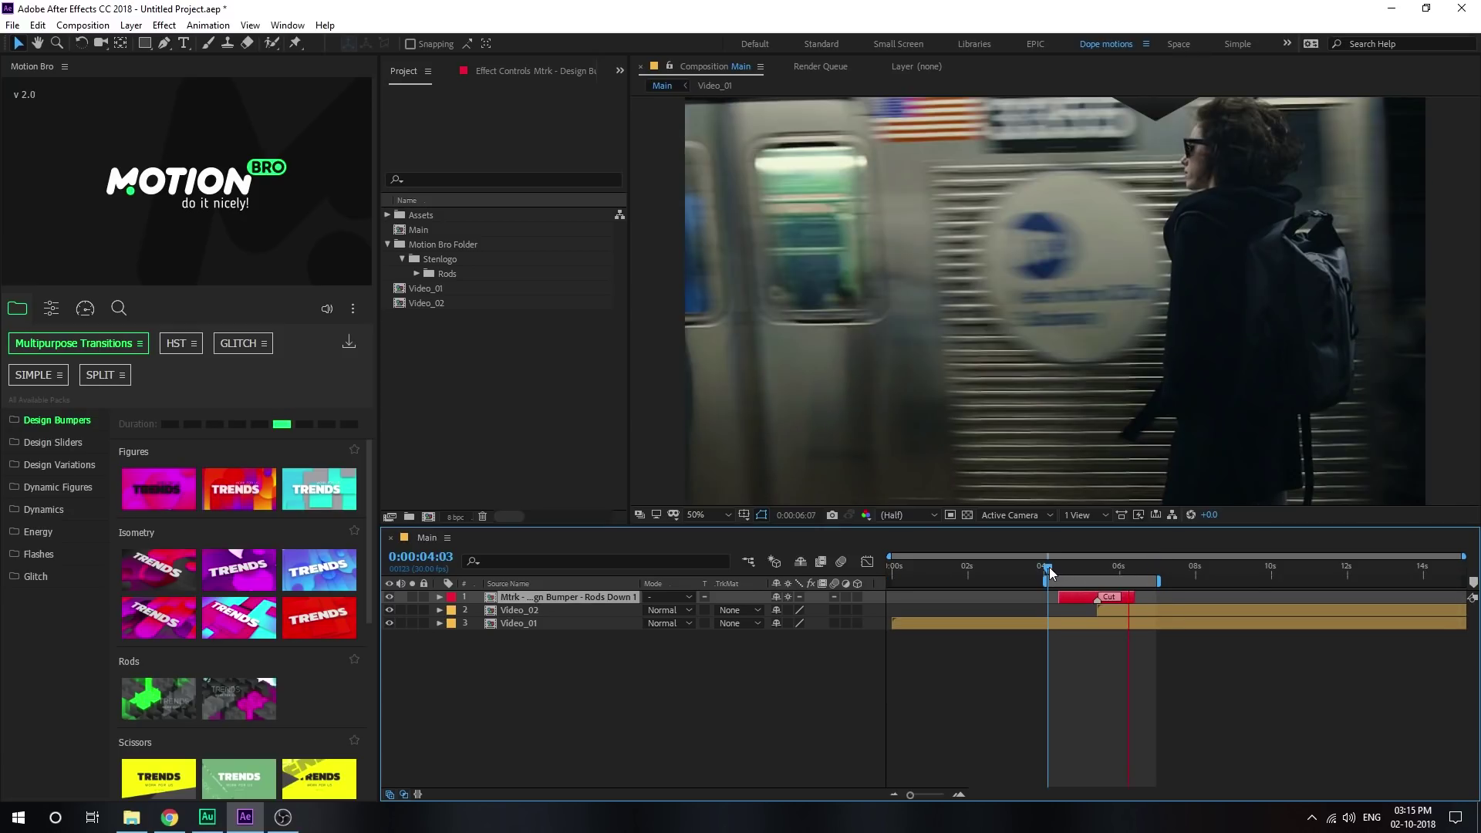
{"action": "key", "text": "space"}
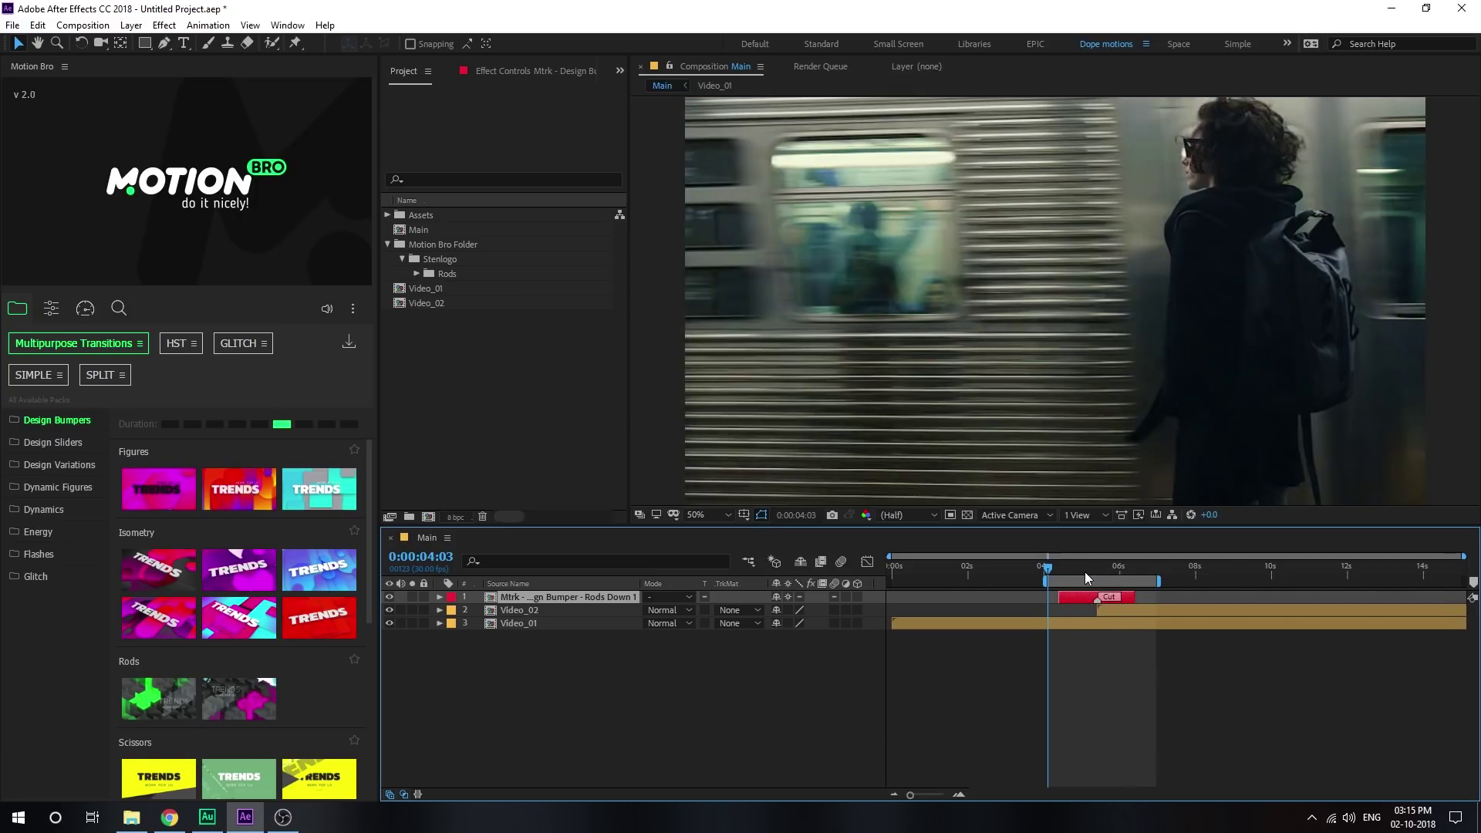
{"action": "left_click", "coordinate": [1094, 574]}
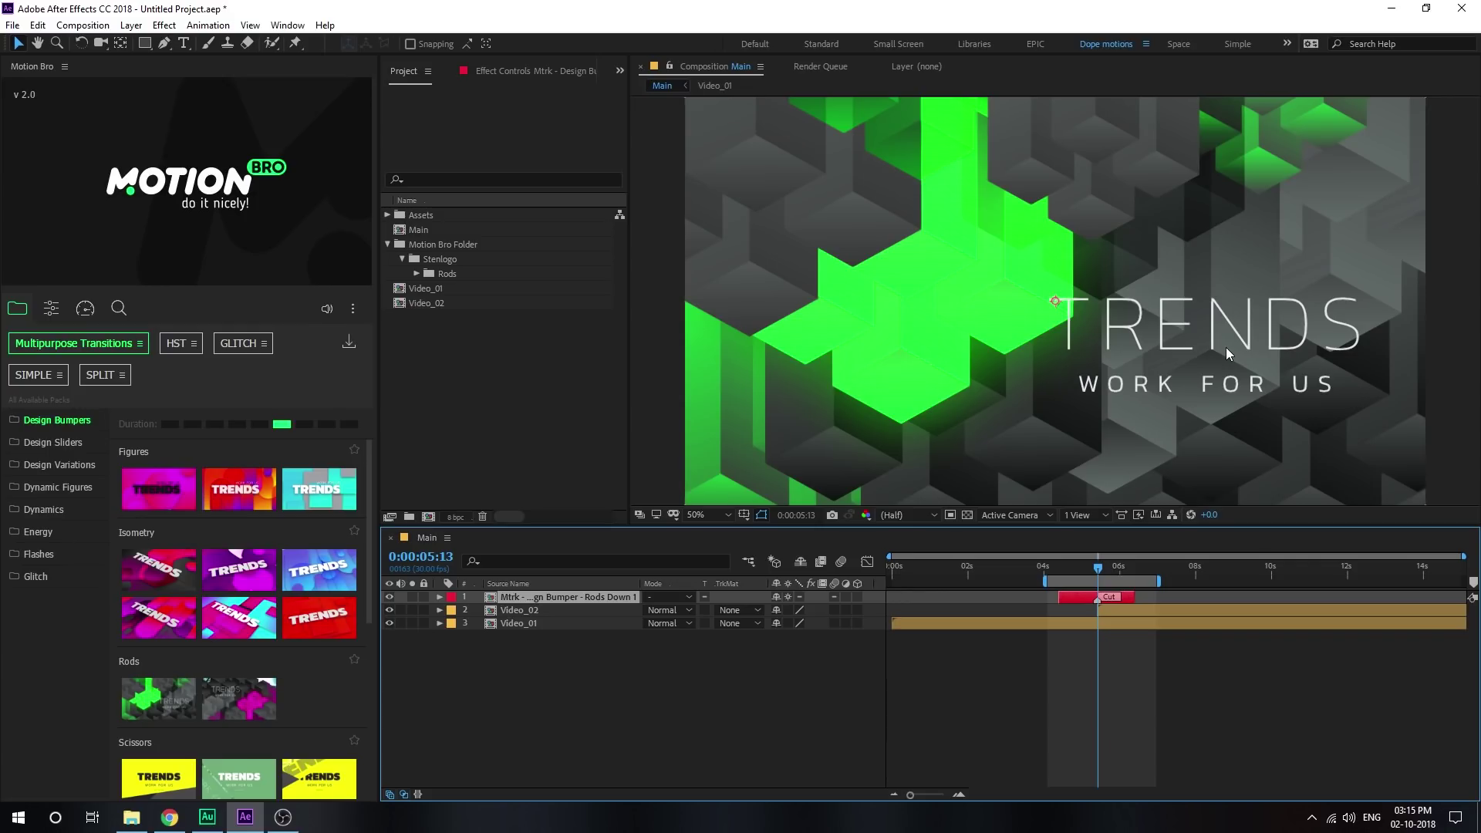
Open the Rods Down 1 bumper composition and inspect its Settings layer's effects
{"action": "double_click", "coordinate": [553, 597]}
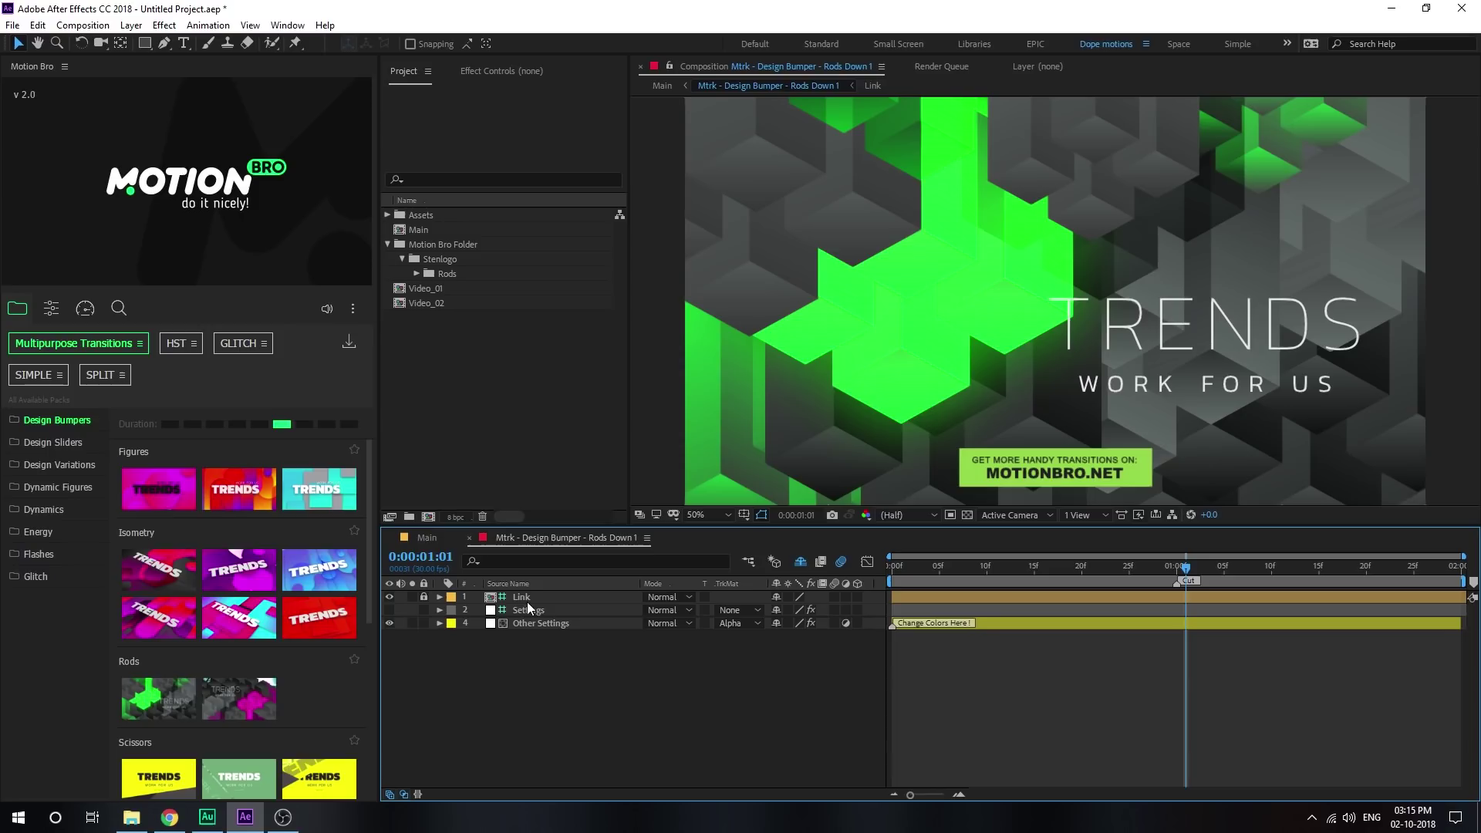
{"action": "left_click", "coordinate": [517, 610]}
{"action": "left_click", "coordinate": [509, 71]}
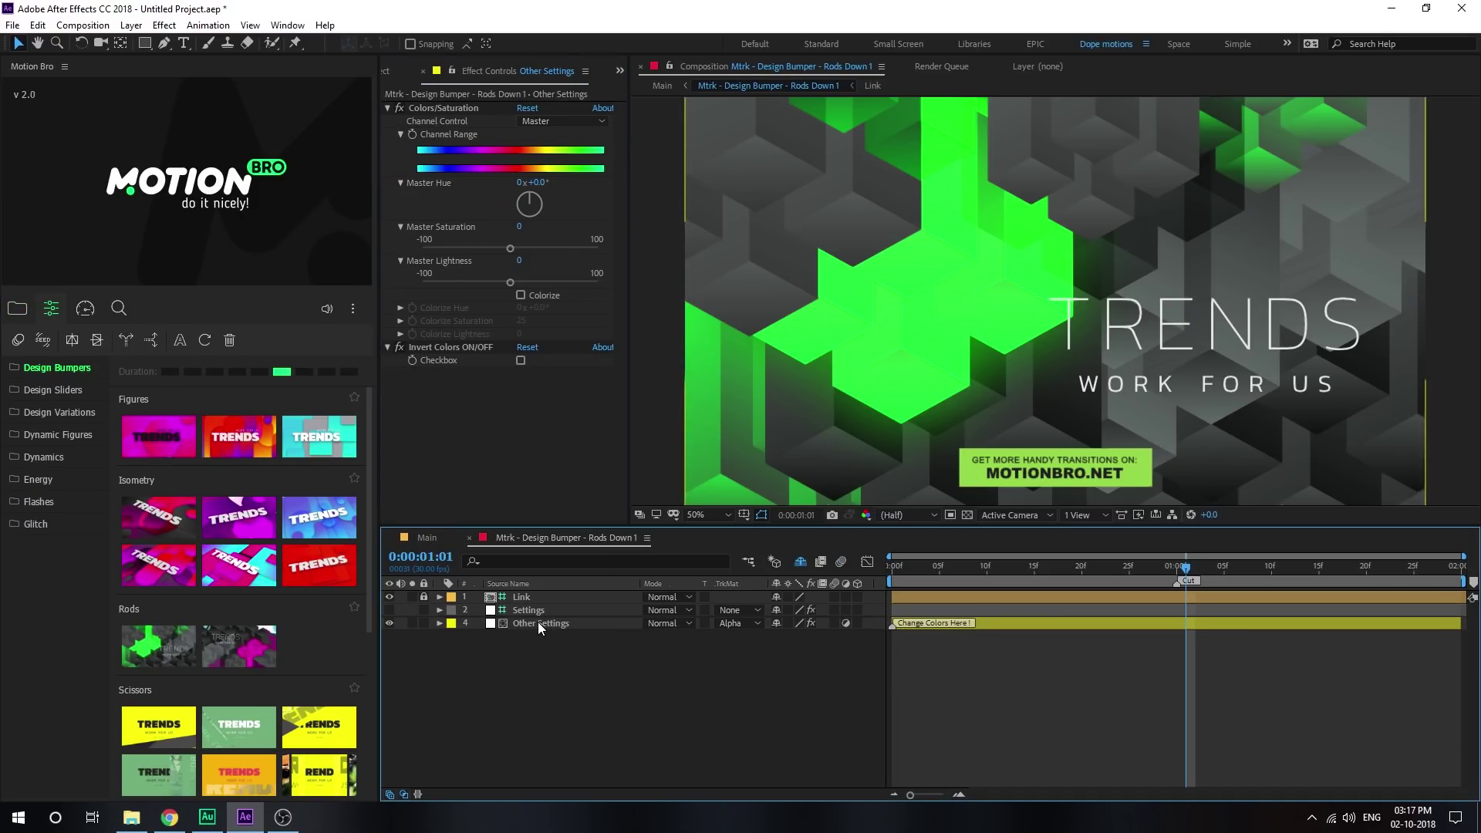
Set Other Settings' Master Hue to 0x+65.0 and Saturation to -10, then reveal shy layers
{"action": "left_click", "coordinate": [539, 622]}
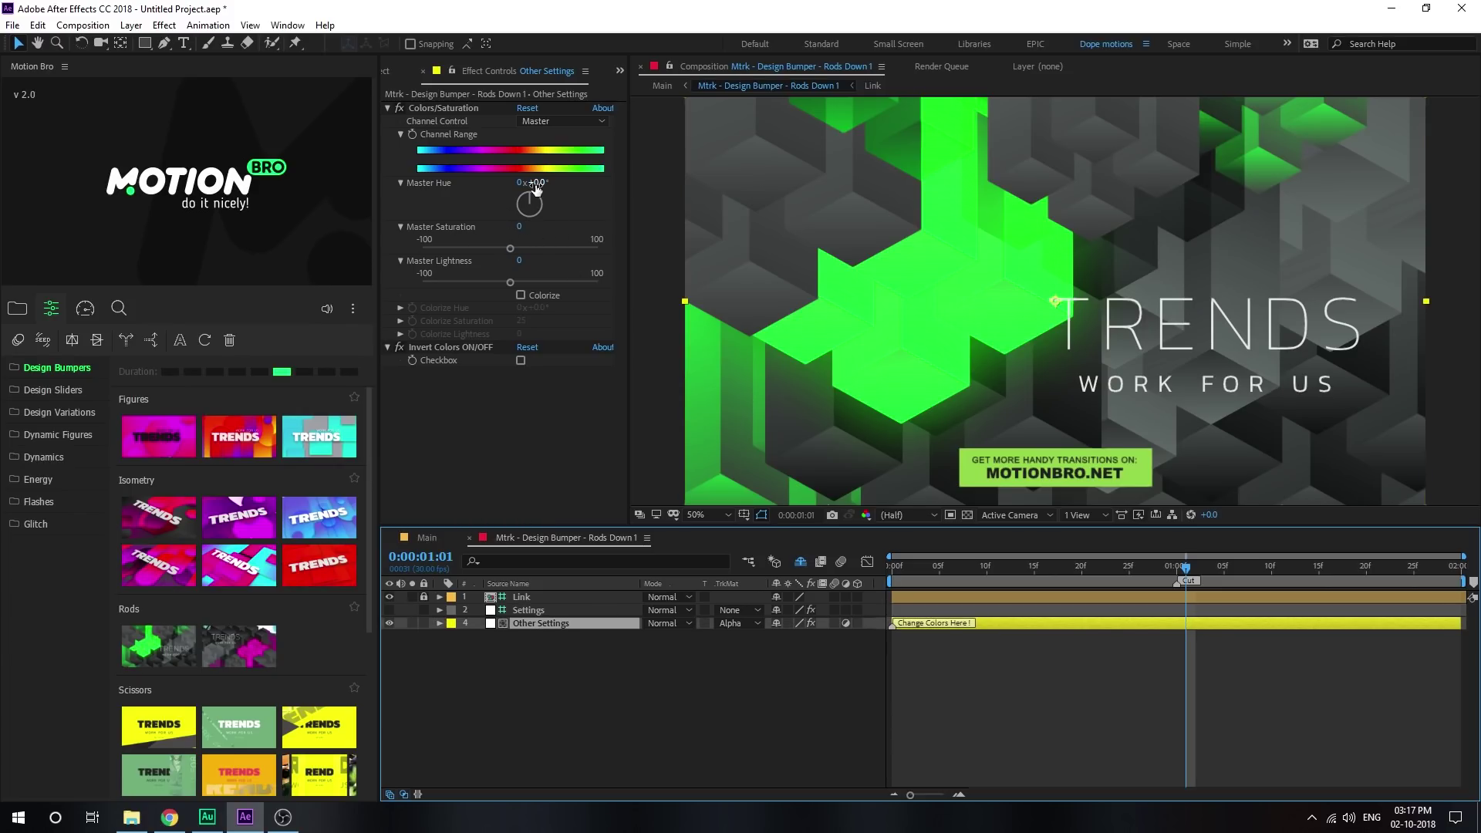
{"action": "left_click_drag", "start_coordinate": [536, 185], "coordinate": [580, 189]}
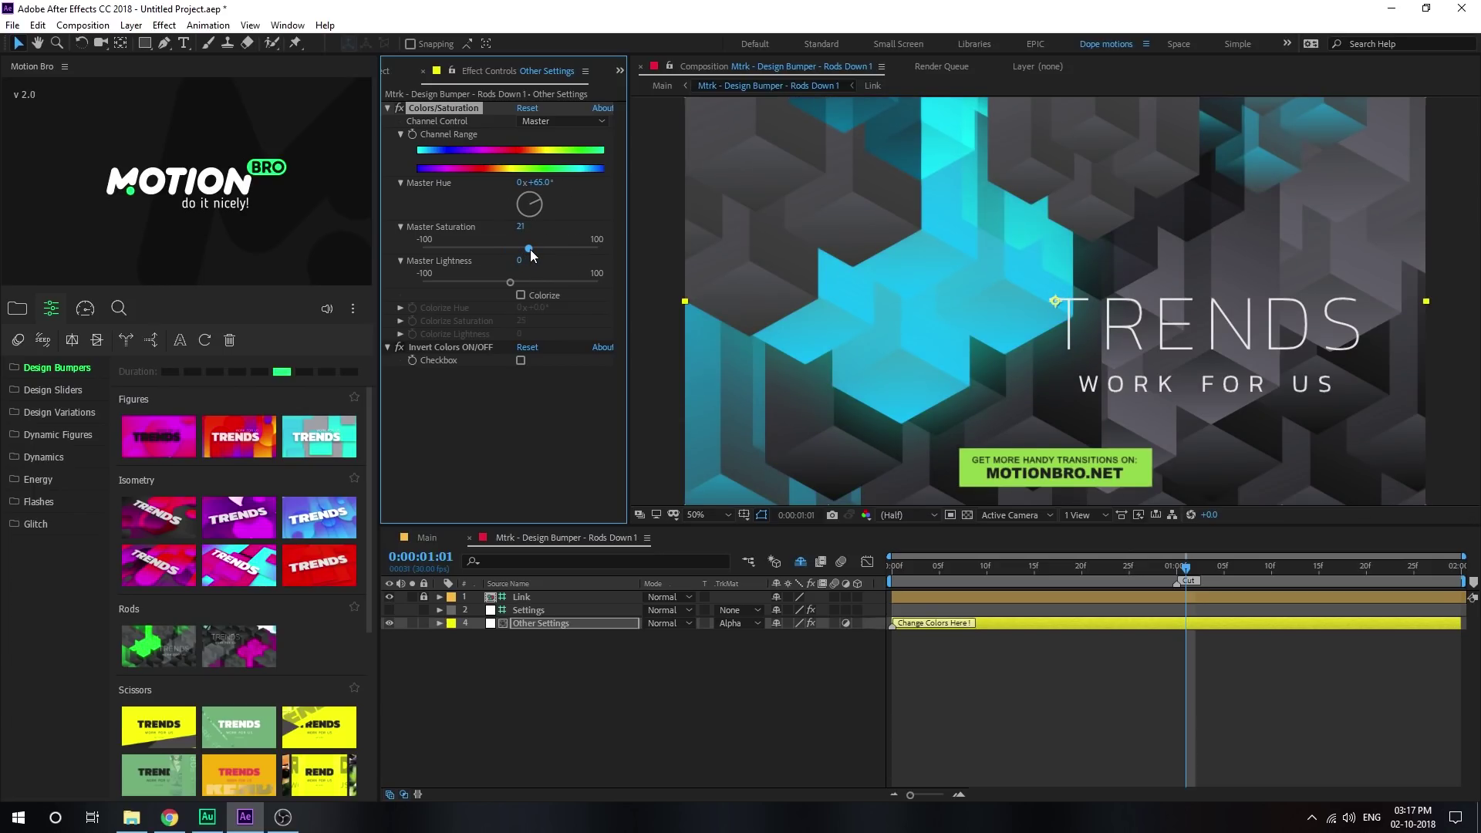
{"action": "left_click_drag", "start_coordinate": [530, 249], "coordinate": [502, 250]}
{"action": "left_click", "coordinate": [519, 361]}
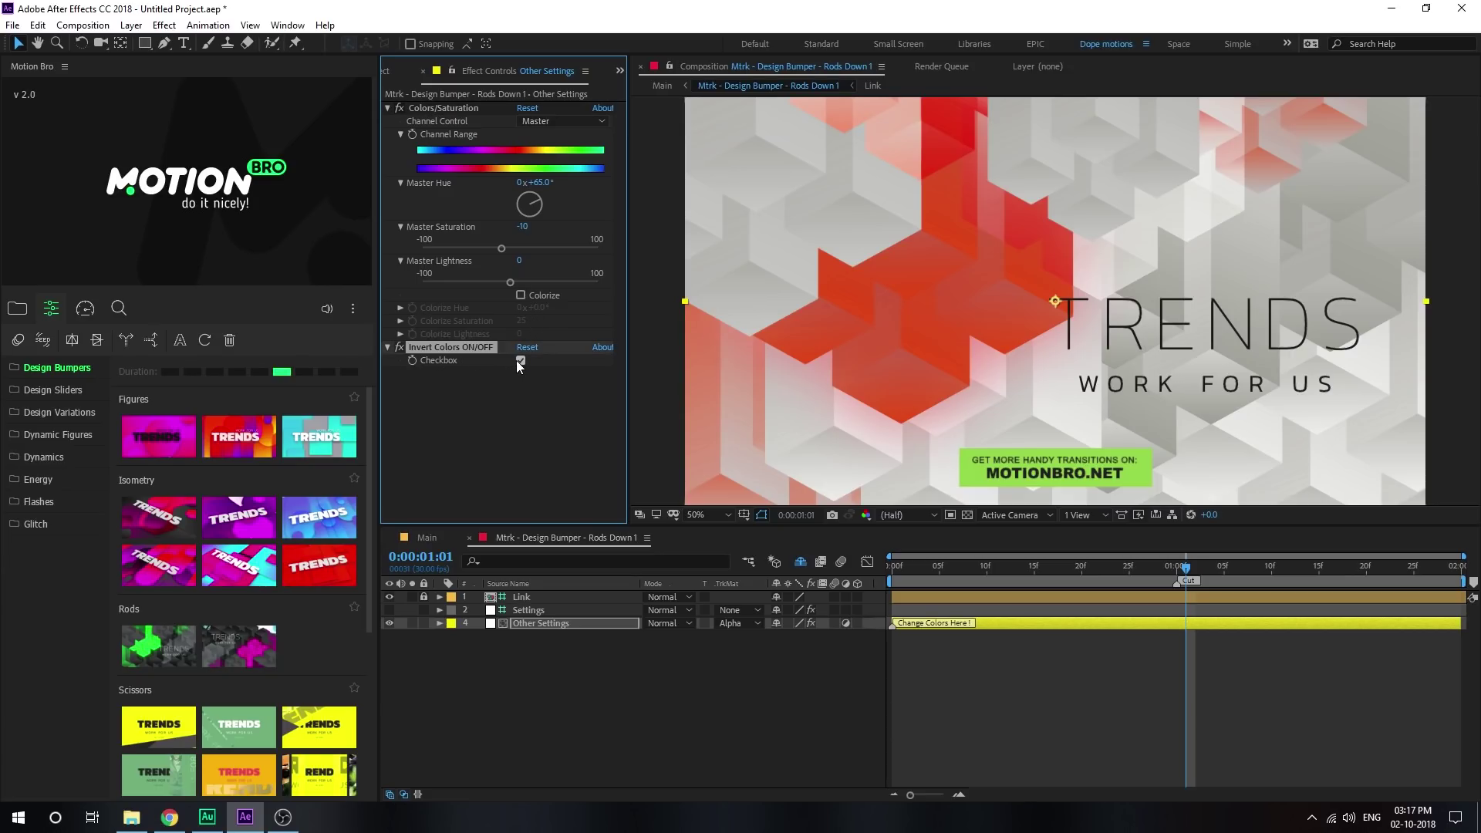
{"action": "left_click", "coordinate": [518, 360]}
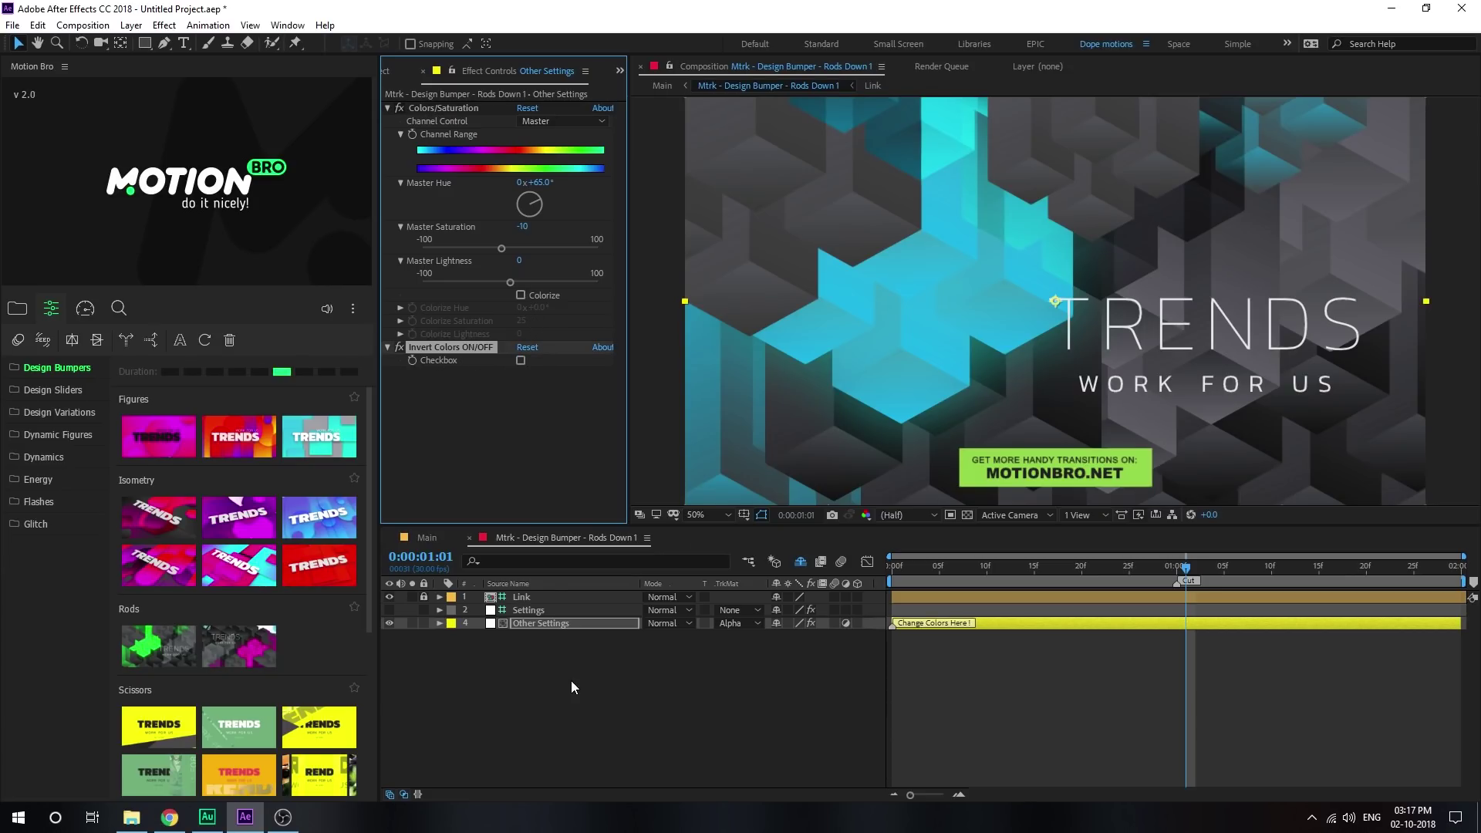
{"action": "left_click", "coordinate": [802, 562]}
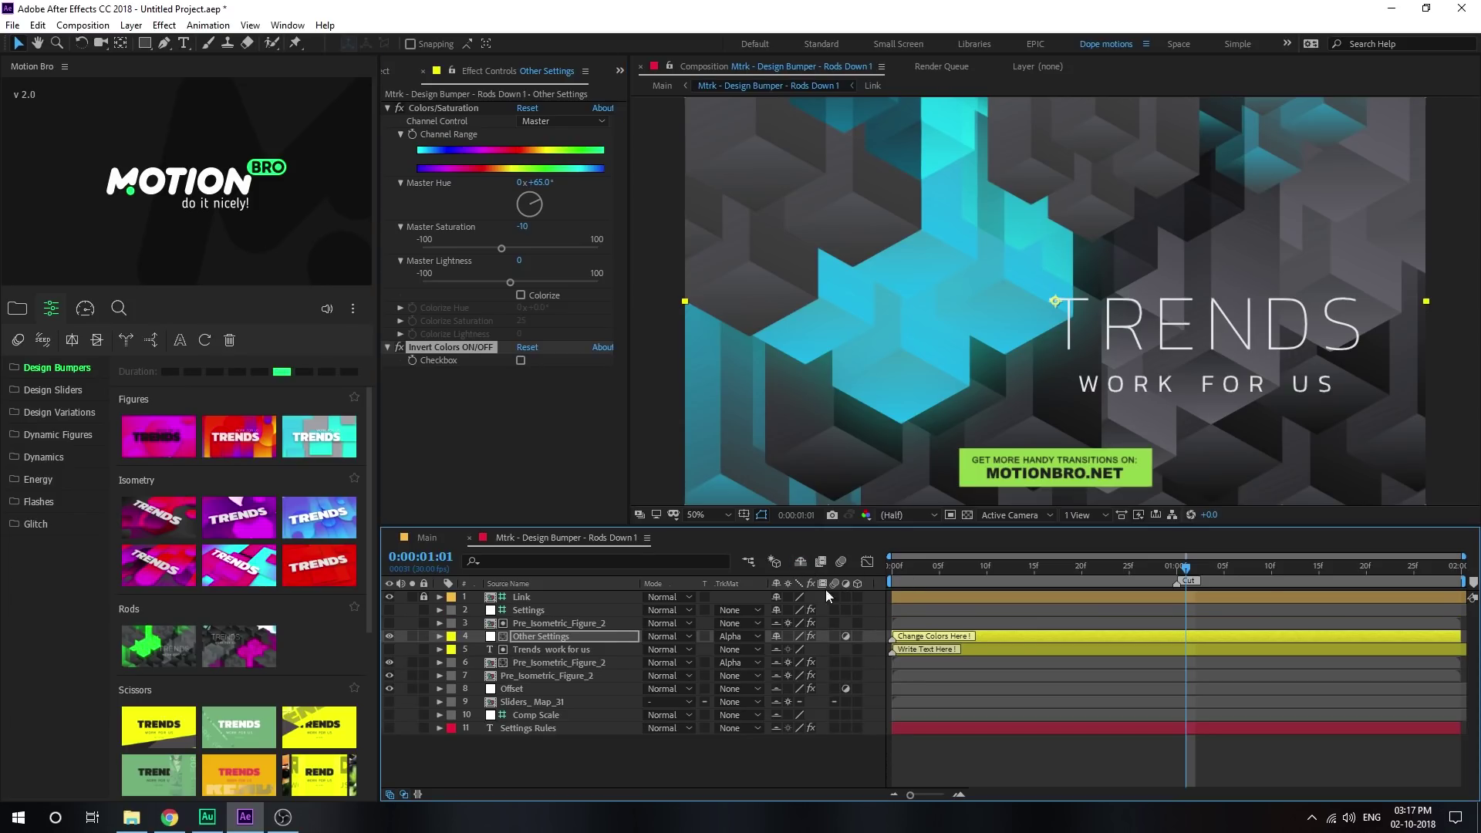
{"action": "left_click", "coordinate": [533, 650]}
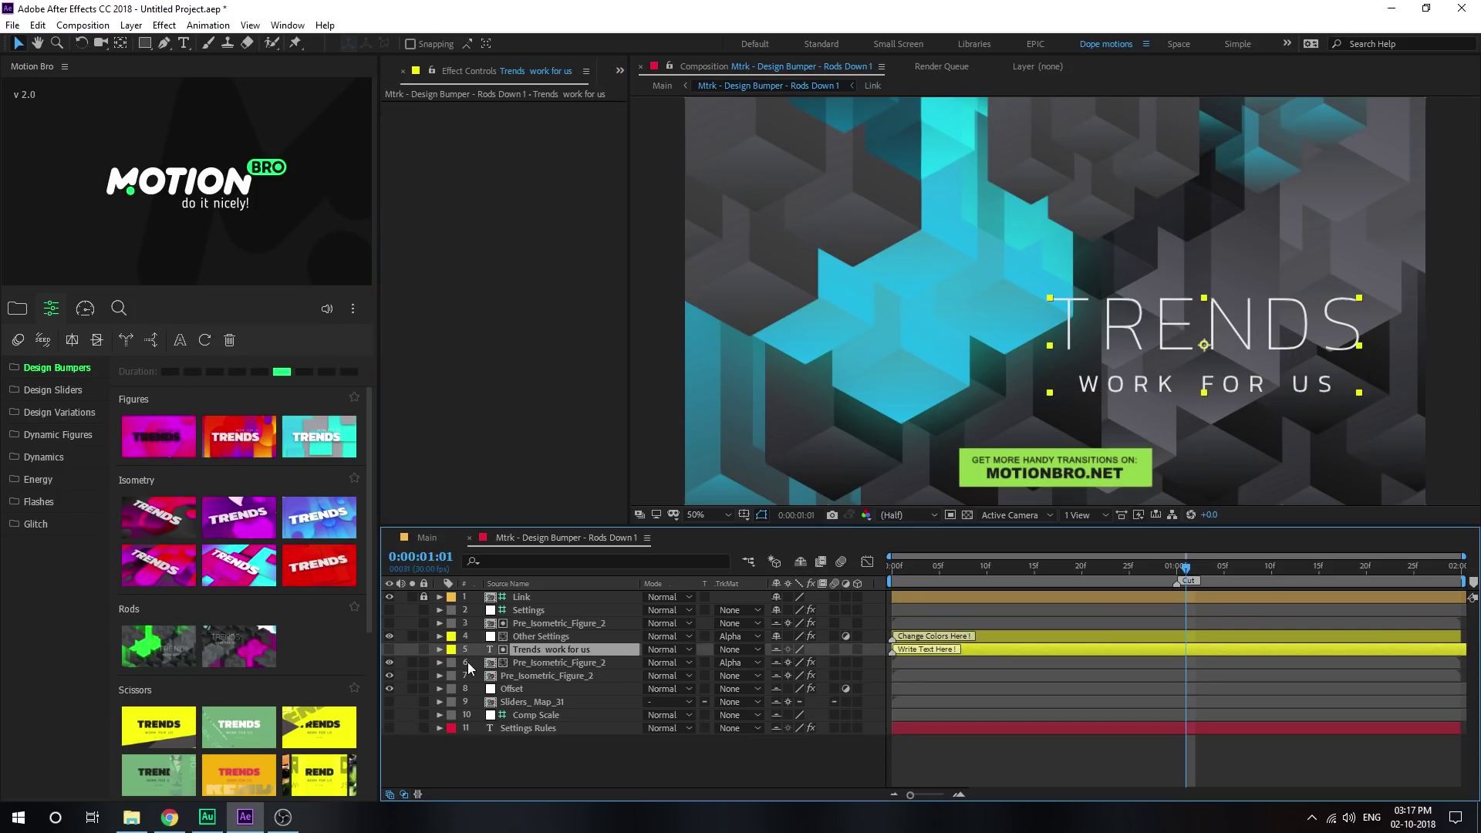
Change the bumper title to DOPE MOTIONS and return to Main with the Selection tool
{"action": "double_click", "coordinate": [543, 649]}
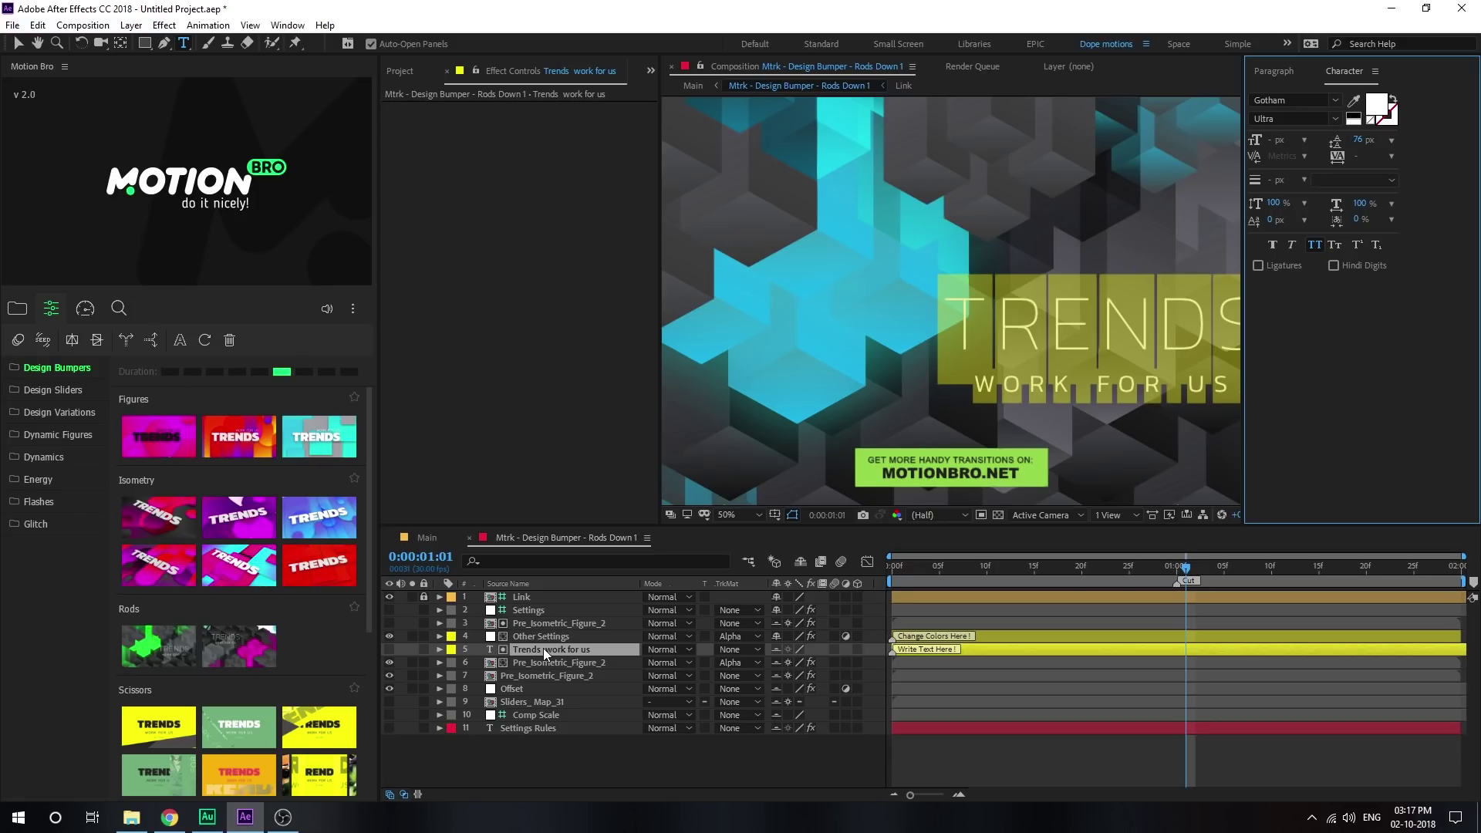
{"action": "type", "text": "DOPE MOTIONS"}
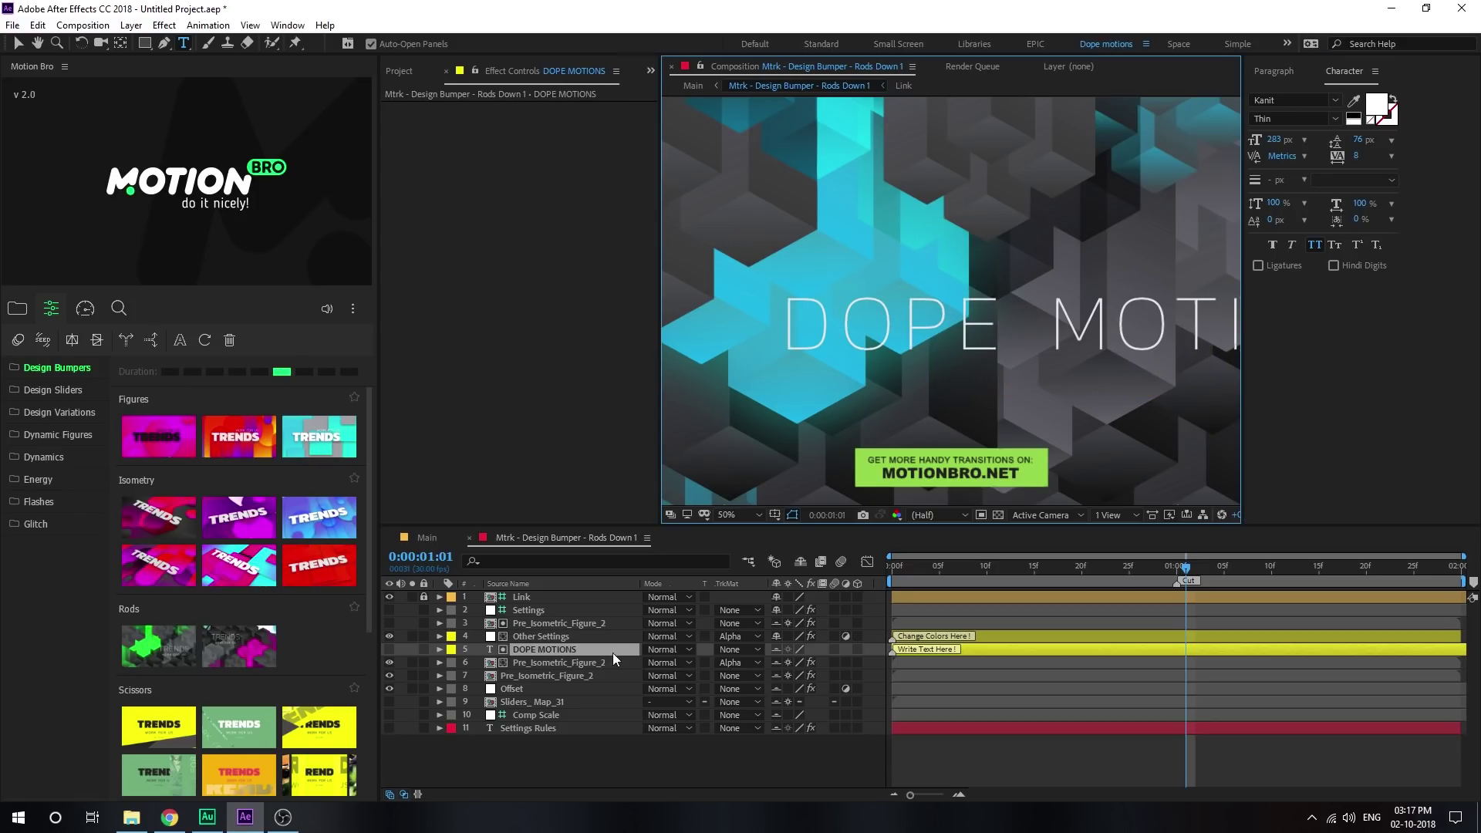
{"action": "left_click", "coordinate": [705, 771]}
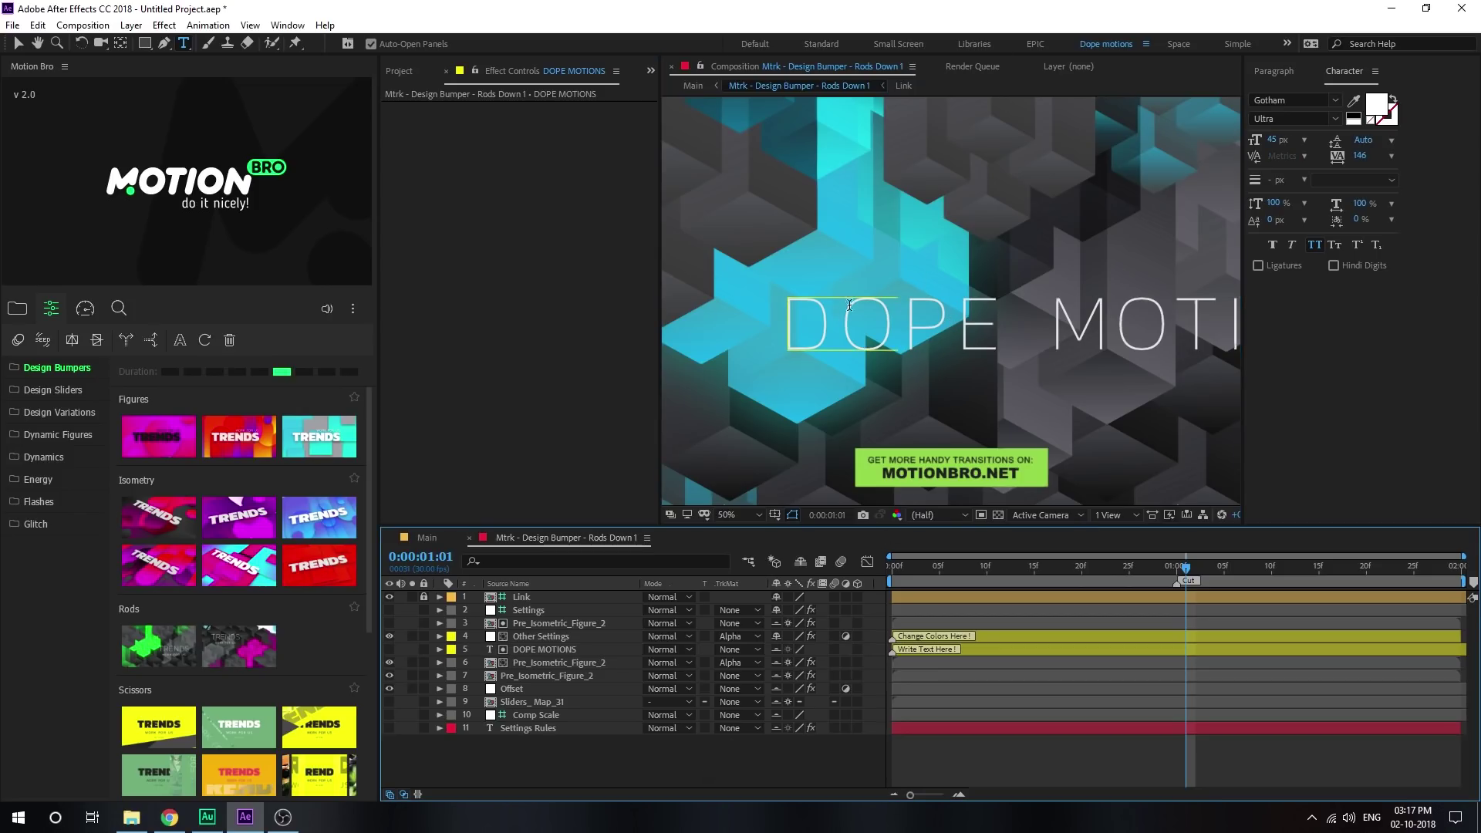
{"action": "left_click", "coordinate": [17, 43]}
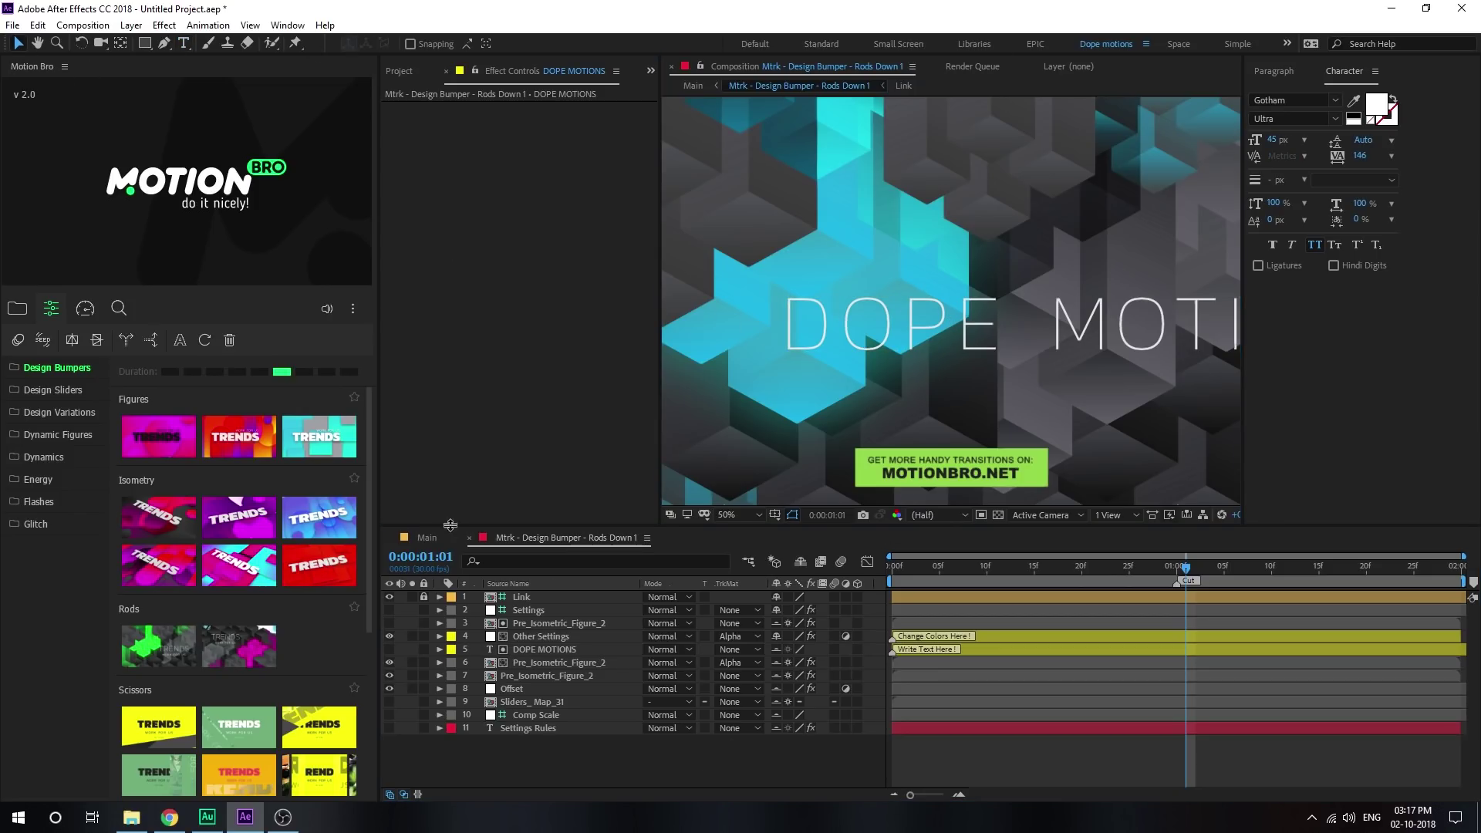
{"action": "left_click", "coordinate": [428, 537]}
{"action": "key", "text": "Caps_Lock"}
{"action": "key", "text": "Caps_Lock"}
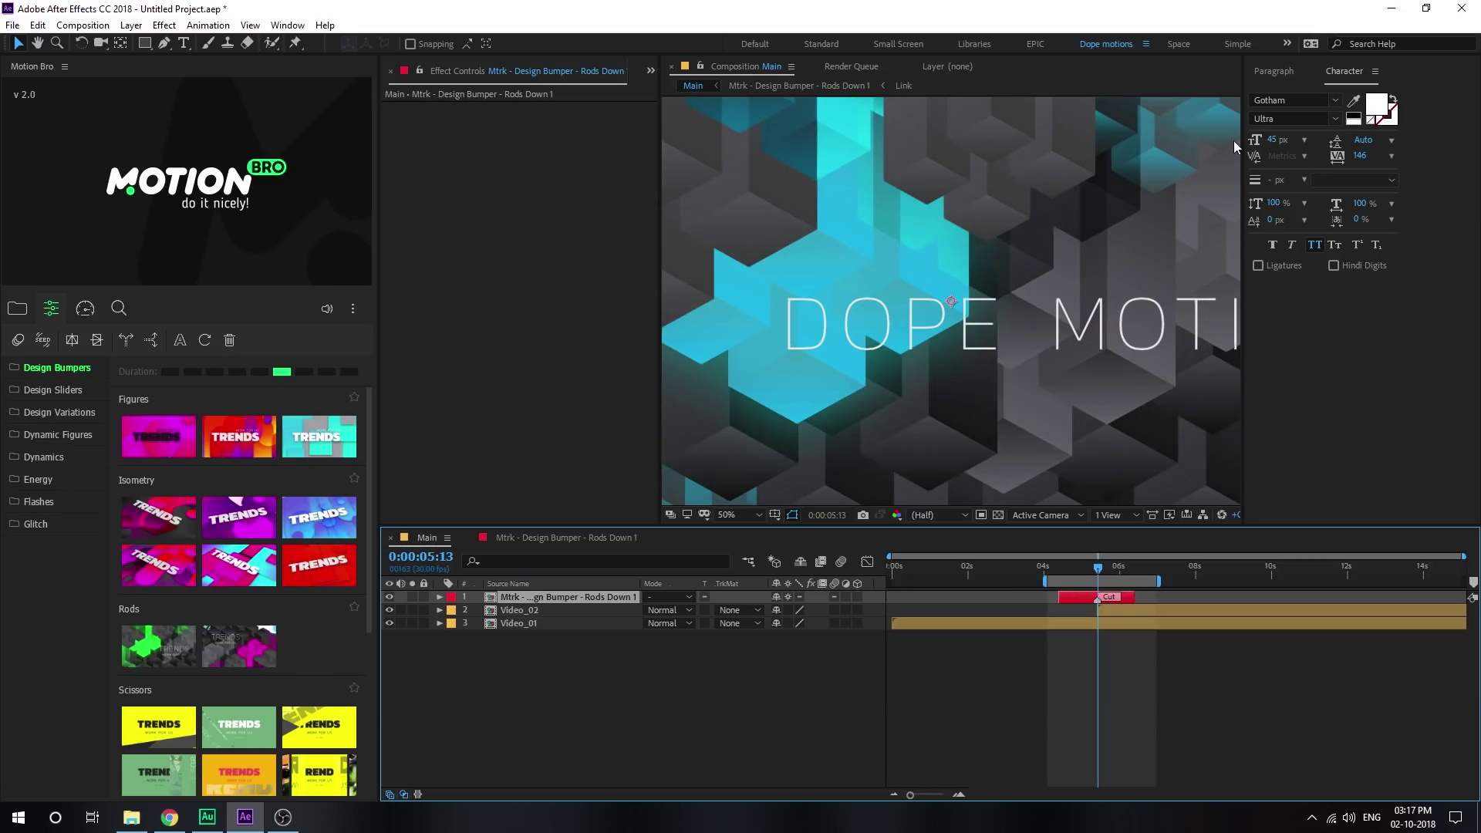
Close the Character and Paragraph panels, then delete the Mtrk Rods Down layer from Main
{"action": "left_click", "coordinate": [1374, 71]}
{"action": "left_click", "coordinate": [1295, 76]}
{"action": "left_click", "coordinate": [1302, 74]}
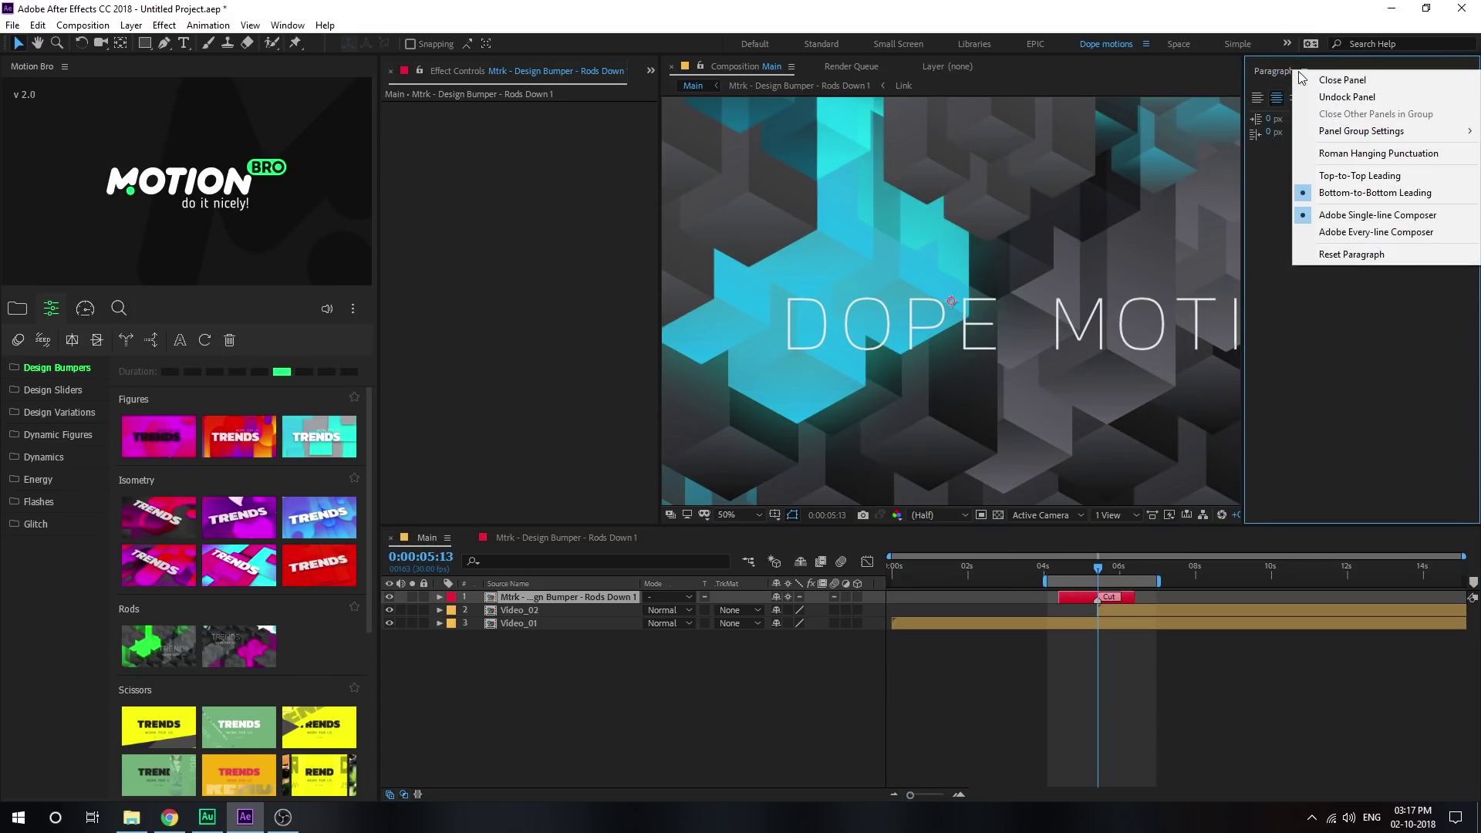
{"action": "left_click", "coordinate": [1319, 76]}
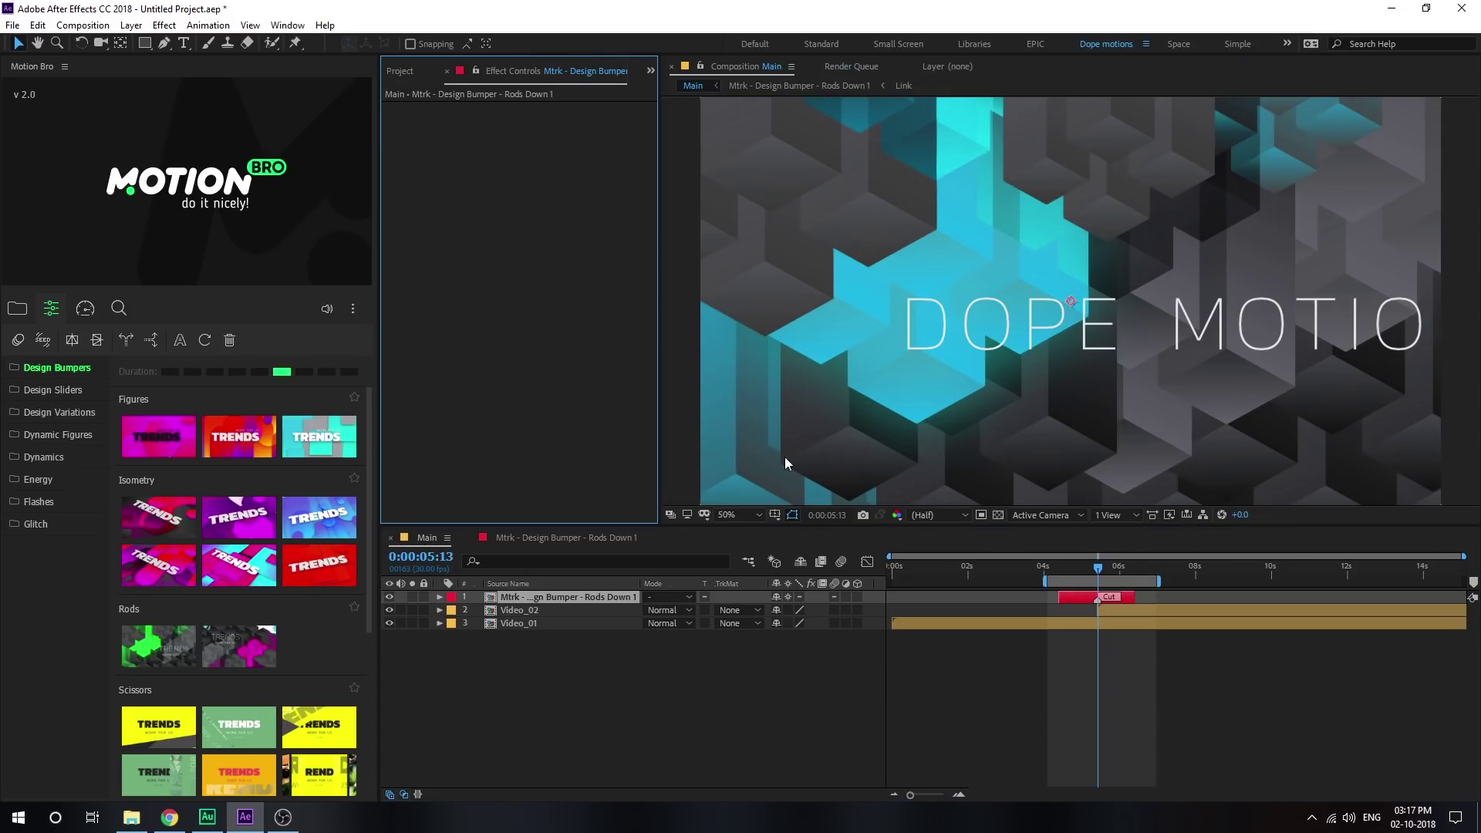
{"action": "left_click", "coordinate": [544, 597]}
{"action": "key", "text": "Delete"}
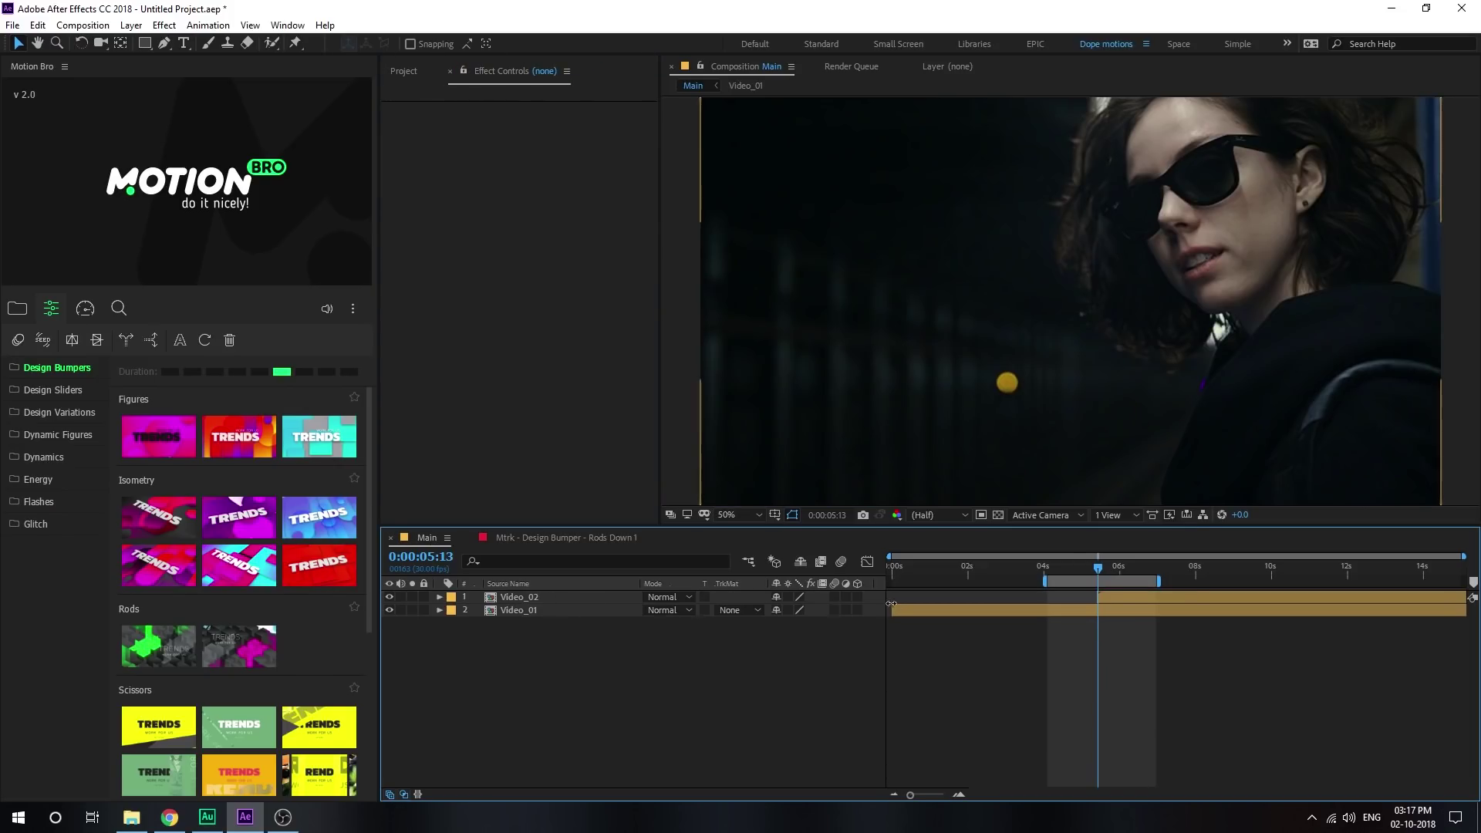
Scroll past the Design Bumpers presets and switch Motion Bro to the Design Sliders category
{"action": "scroll", "coordinate": [225, 554], "scroll_direction": "down", "scroll_amount": 2}
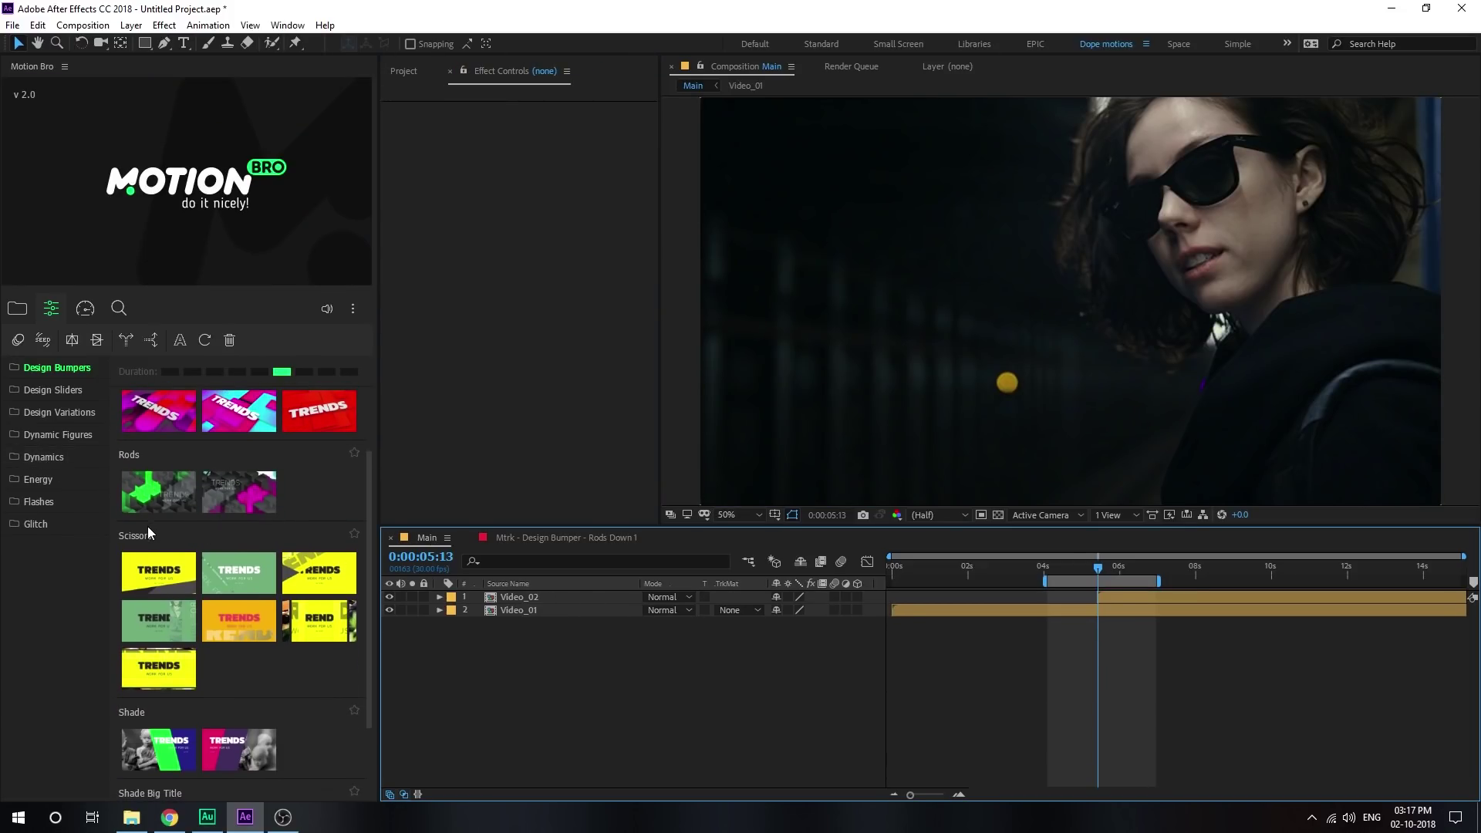
{"action": "mouse_move", "coordinate": [157, 566]}
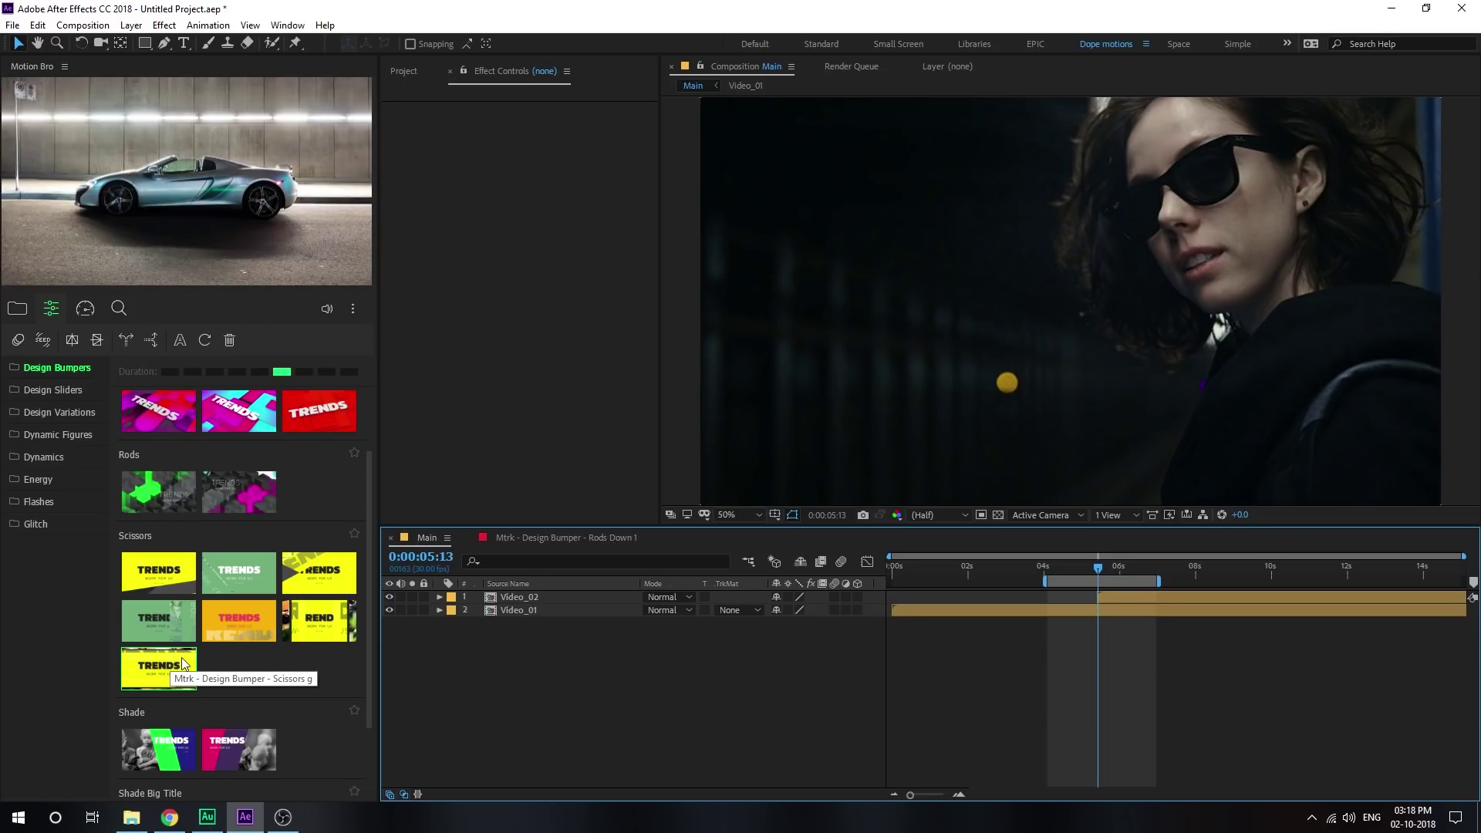
{"action": "scroll", "coordinate": [237, 597], "scroll_direction": "down", "scroll_amount": 2}
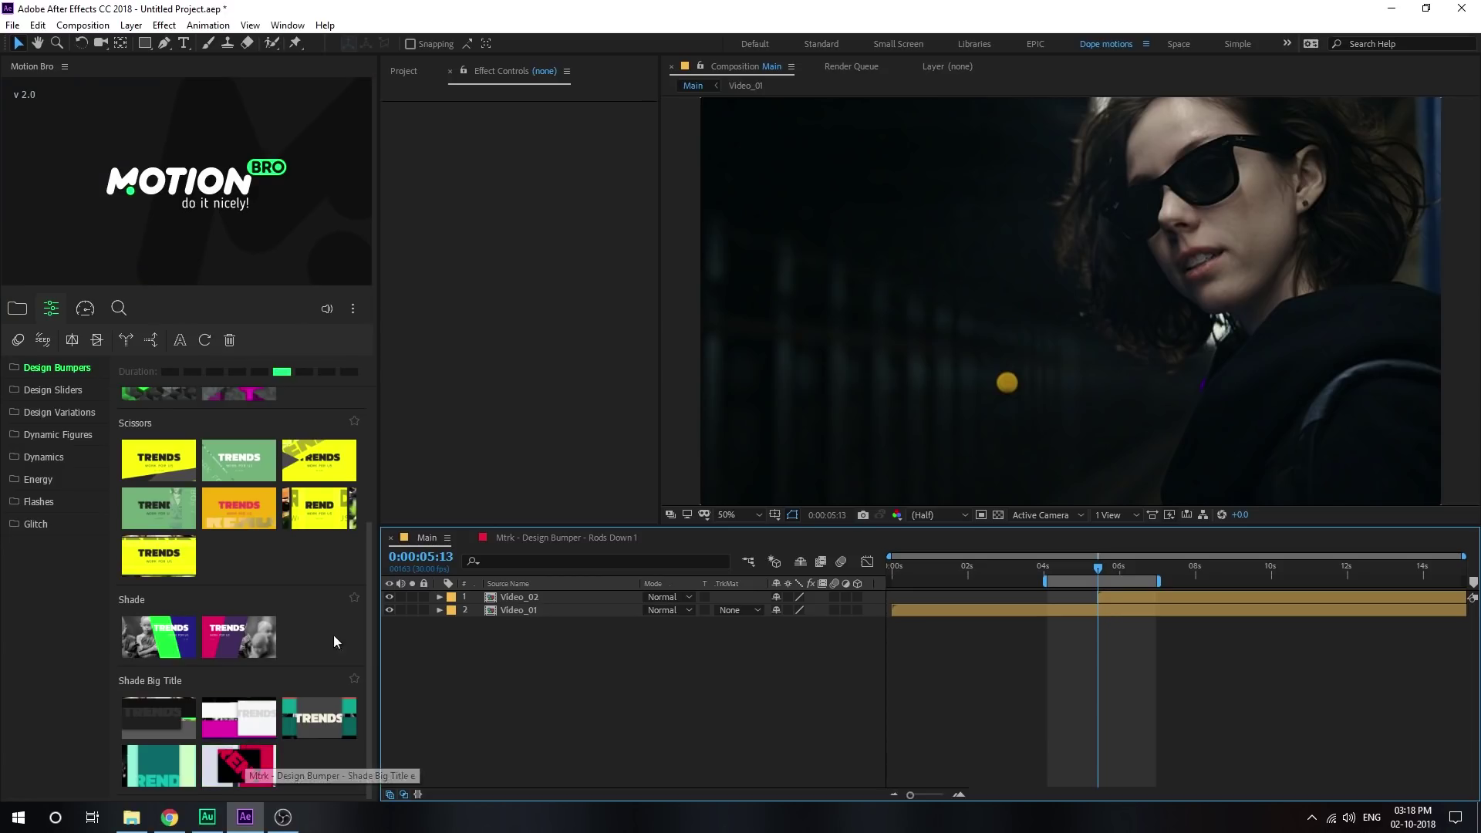
{"action": "left_click", "coordinate": [46, 390]}
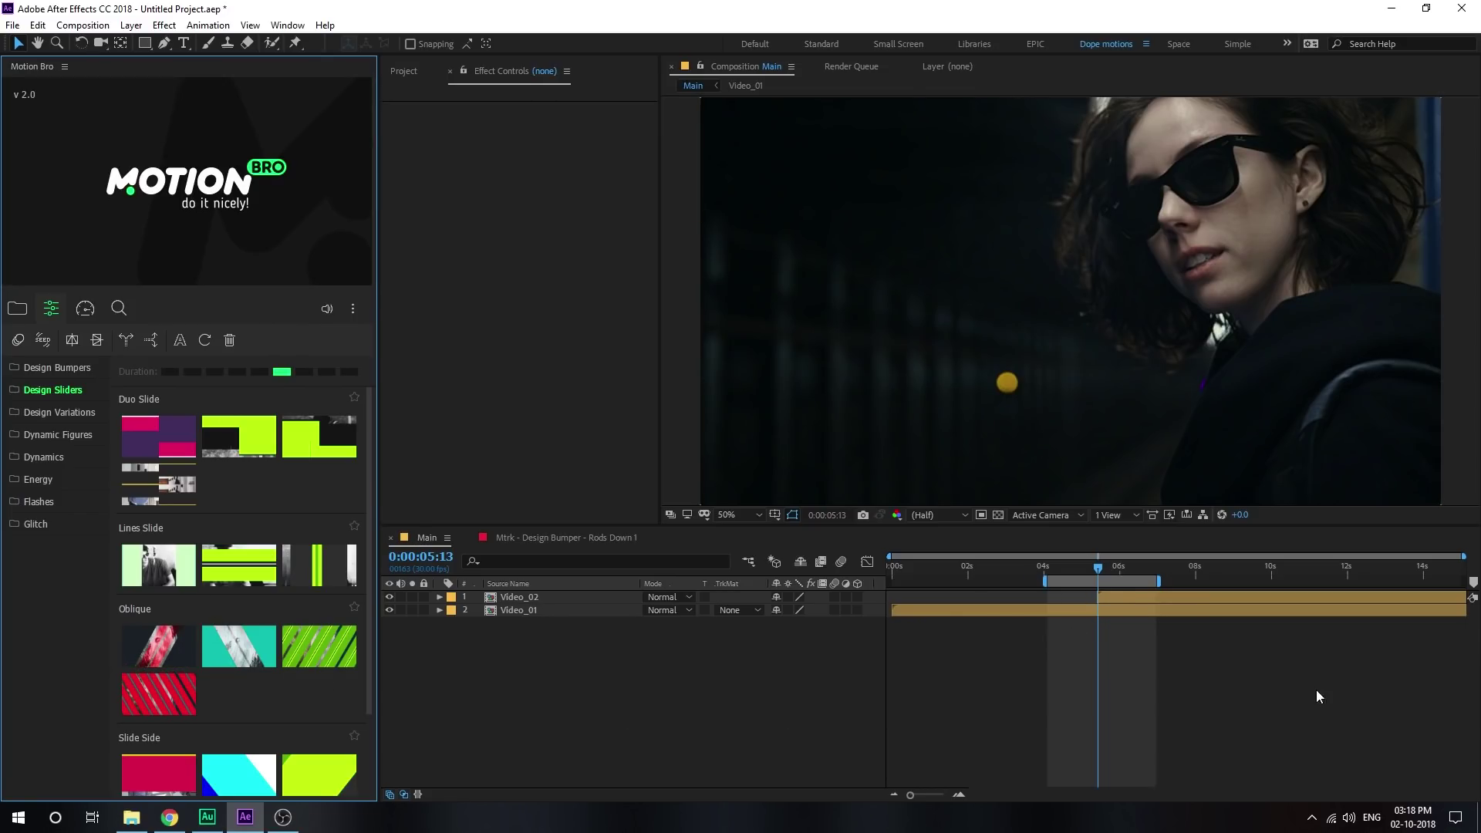
{"action": "left_click", "coordinate": [1127, 578]}
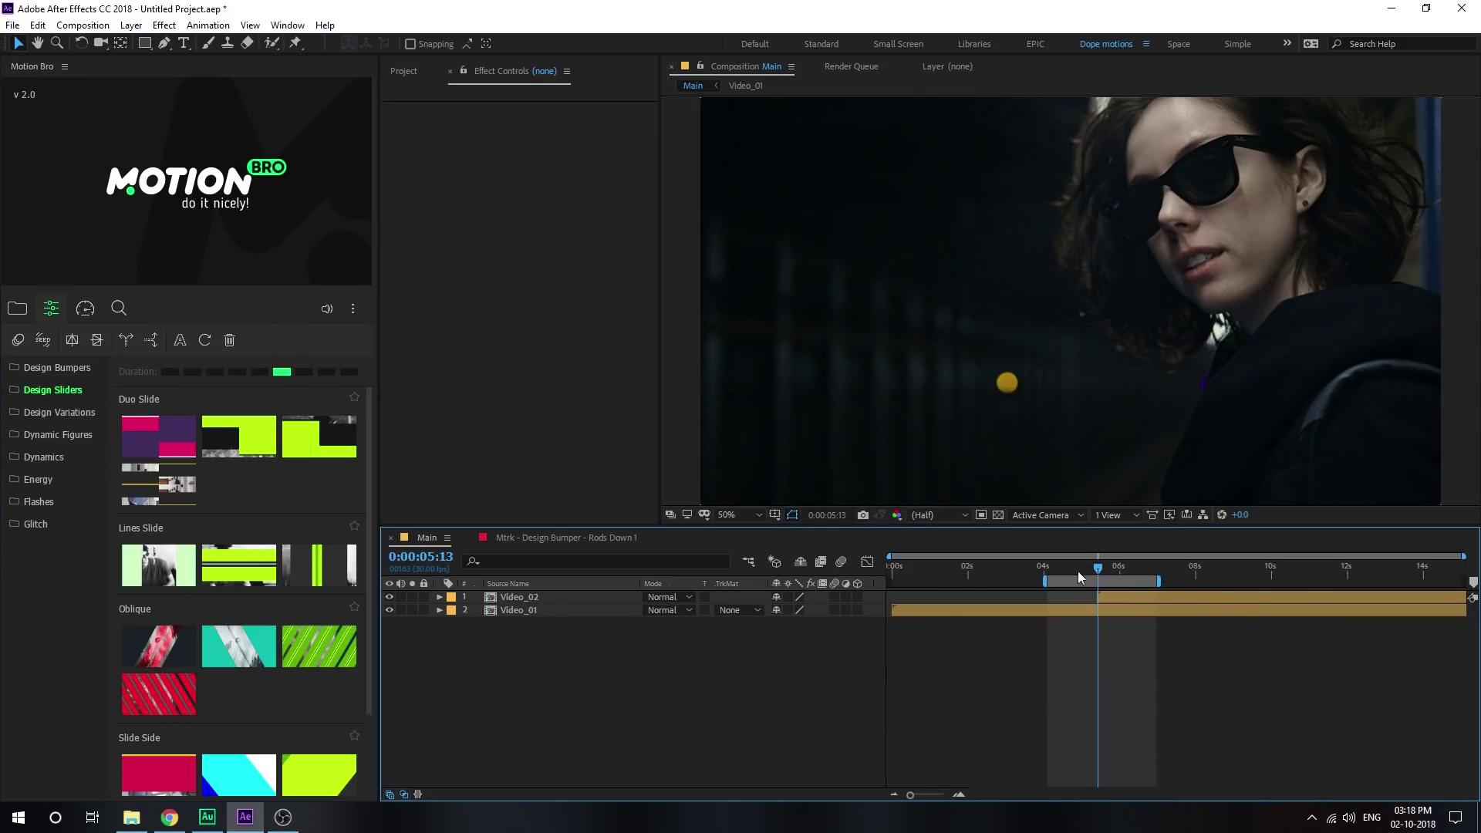
Apply the first Oblique transition, preview it from 0:00:04:10, then delete the Oblique Shade layer
{"action": "left_click", "coordinate": [162, 642]}
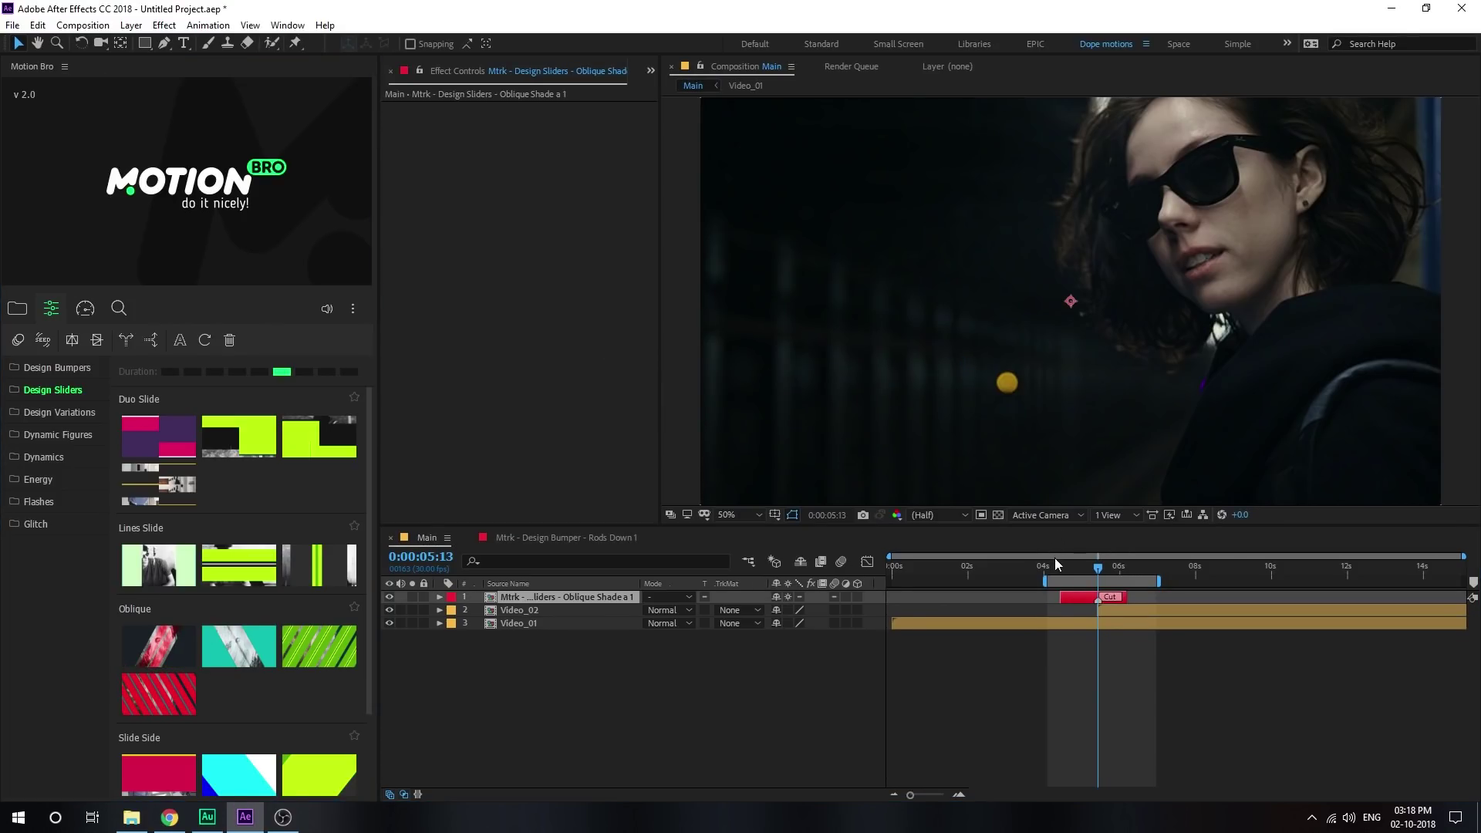
{"action": "left_click", "coordinate": [1056, 568]}
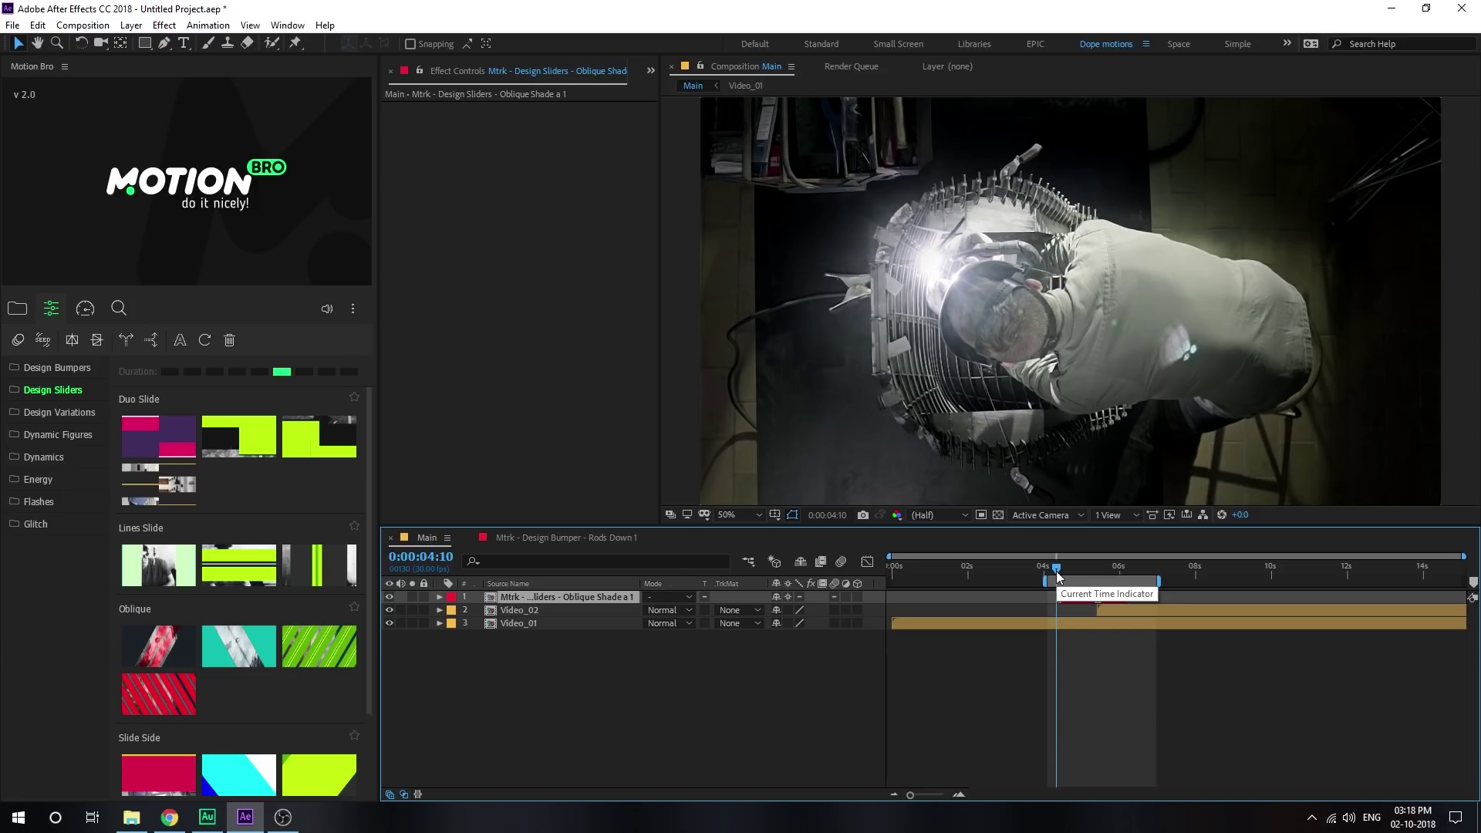
{"action": "key", "text": "space"}
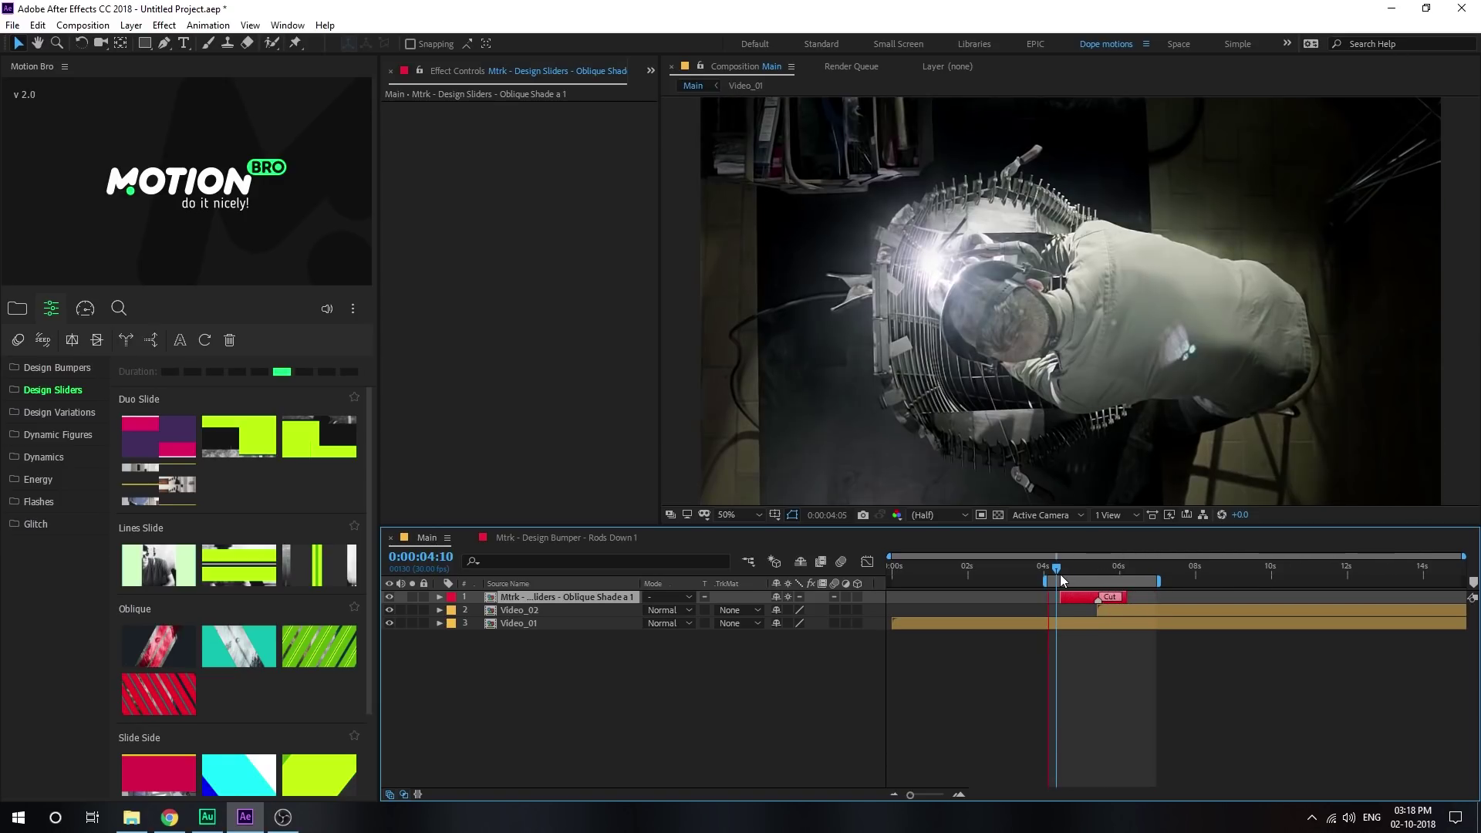
{"action": "left_click", "coordinate": [1079, 599]}
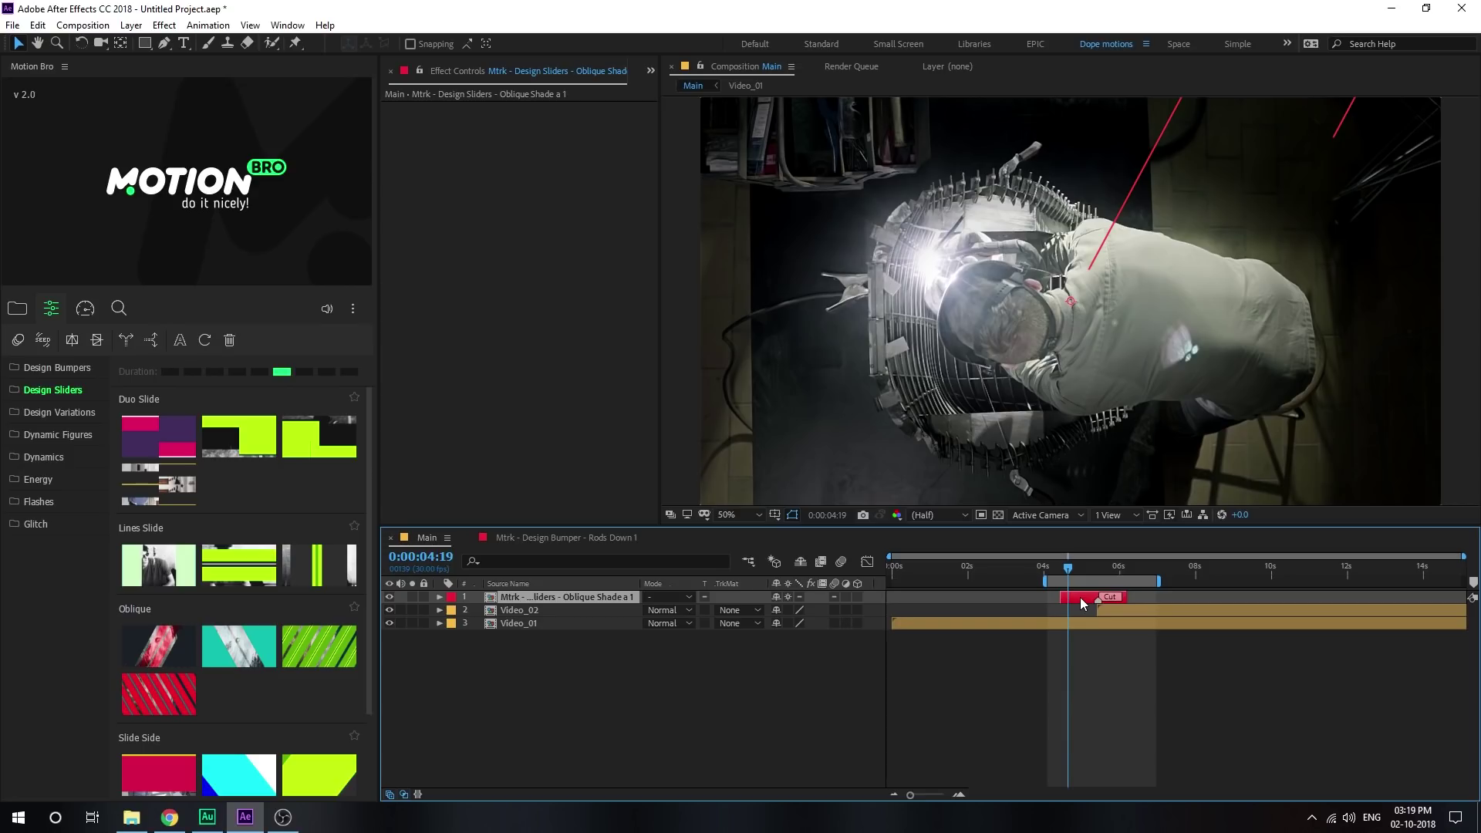
{"action": "key", "text": "Delete"}
Show the Project panel and preview the Lines Slide, Oblique and Slide Side thumbnails
{"action": "left_click", "coordinate": [422, 74]}
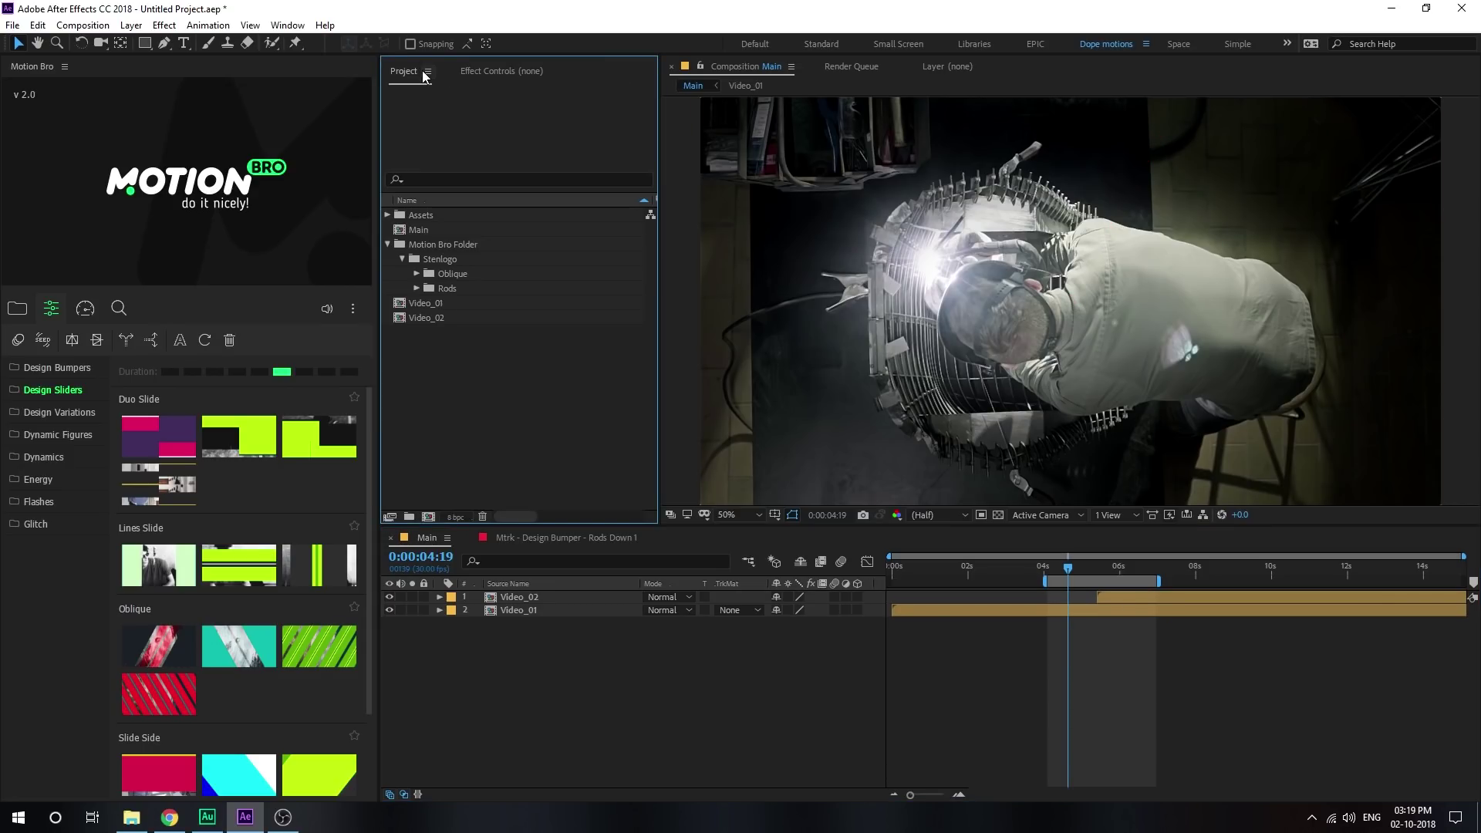
{"action": "mouse_move", "coordinate": [129, 593]}
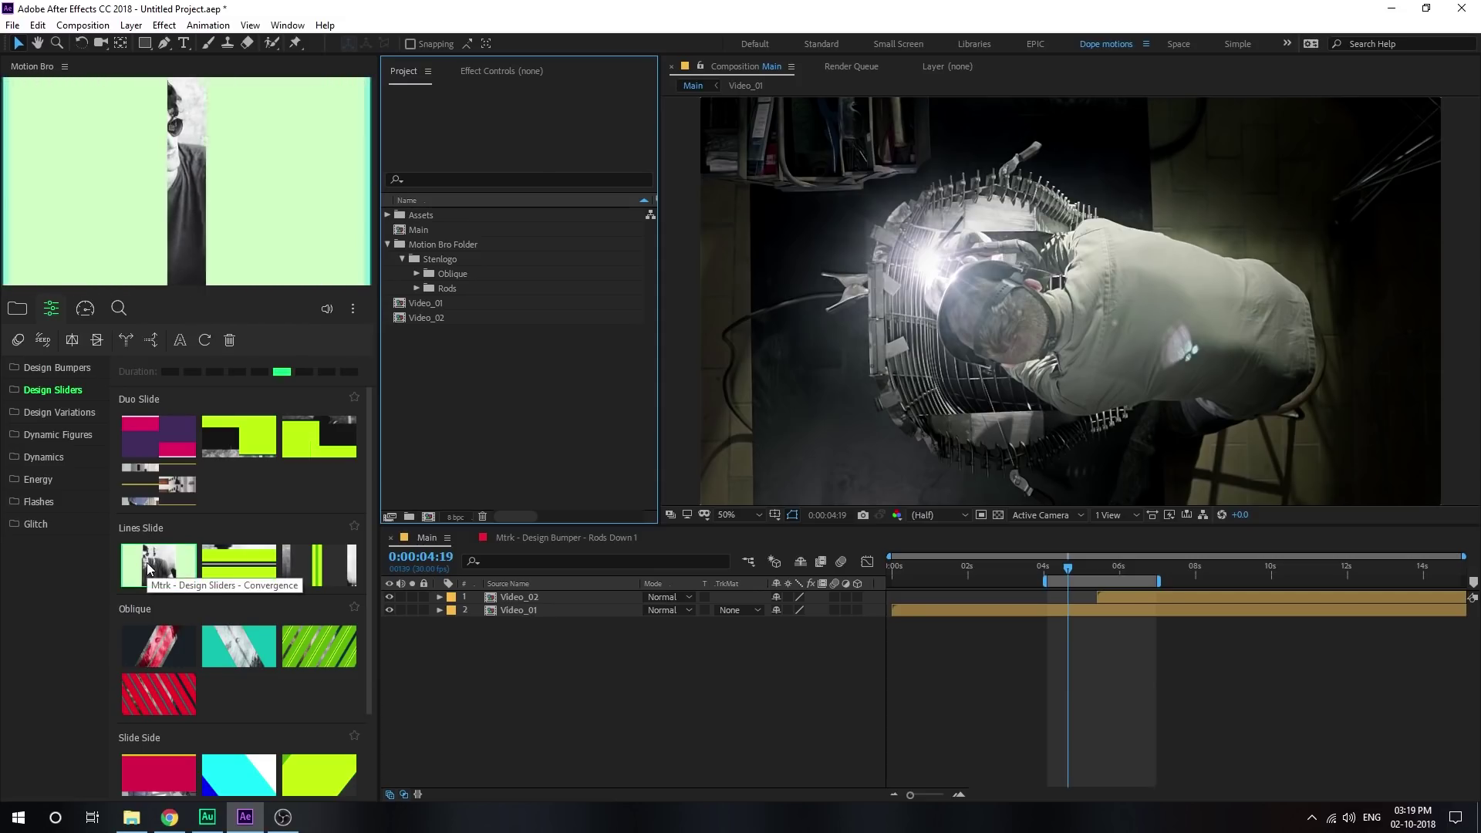
{"action": "scroll", "coordinate": [166, 578], "scroll_direction": "down", "scroll_amount": 1}
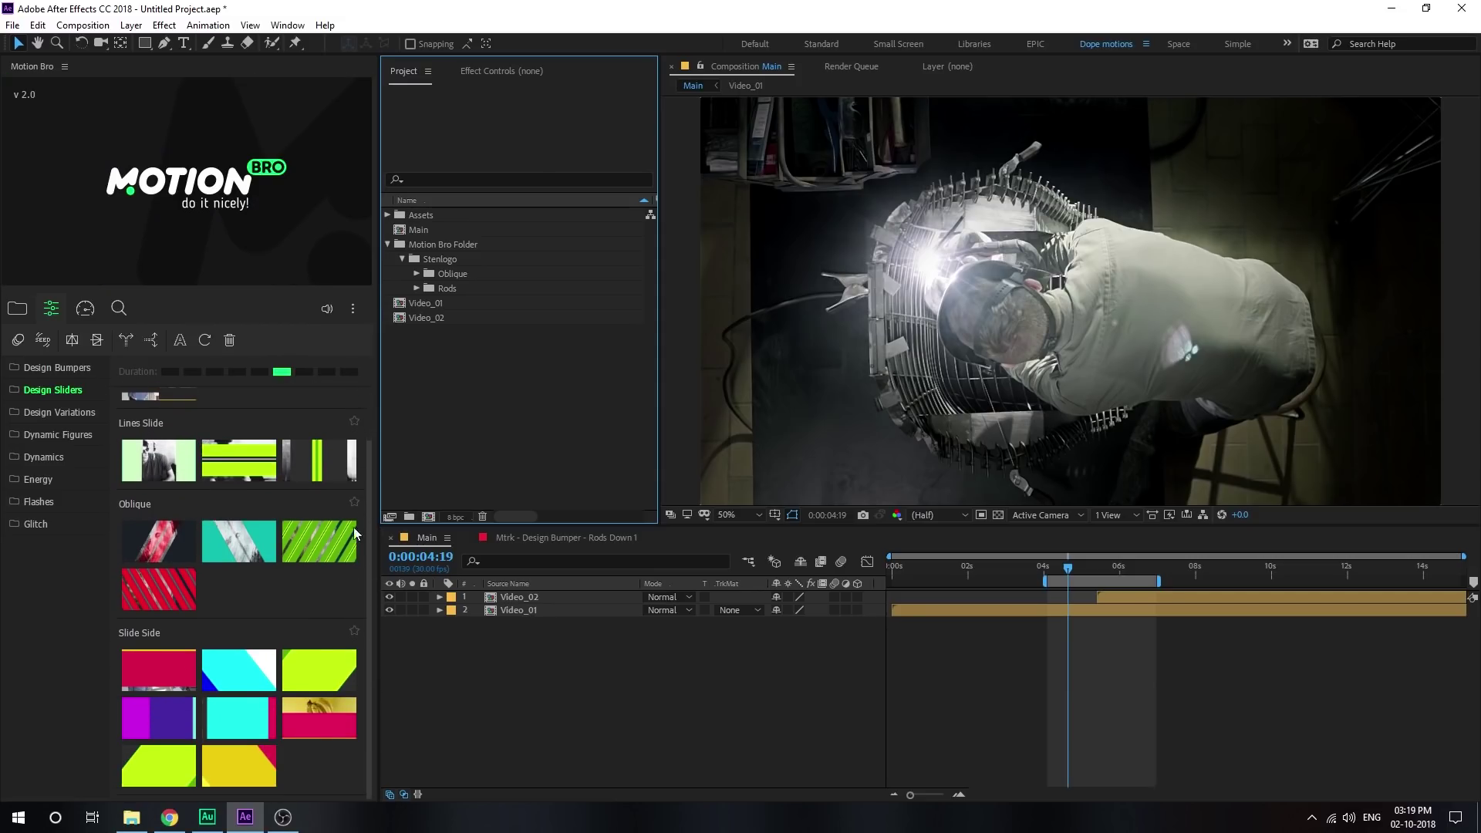
{"action": "mouse_move", "coordinate": [183, 588]}
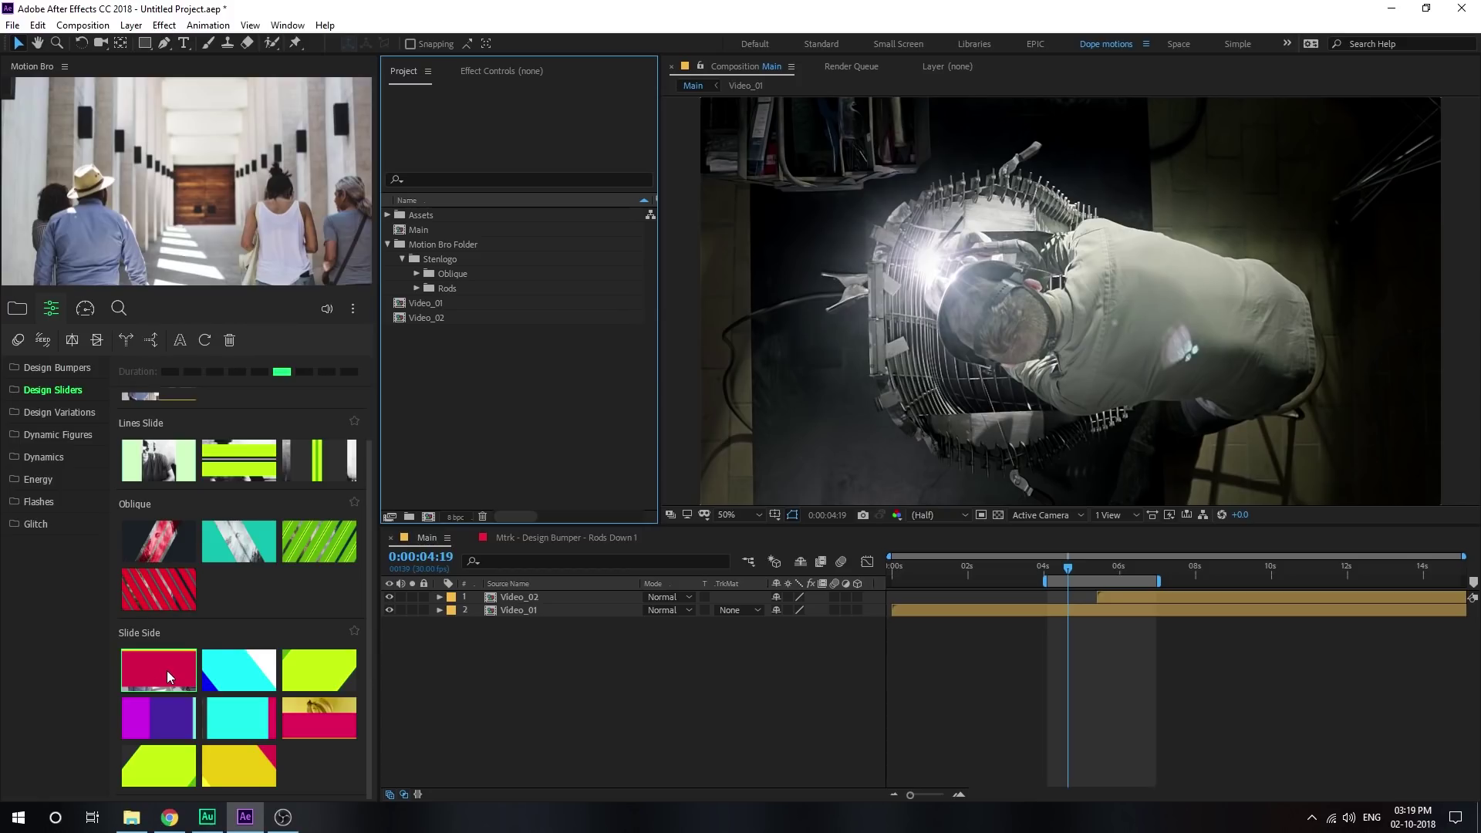
{"action": "mouse_move", "coordinate": [296, 686]}
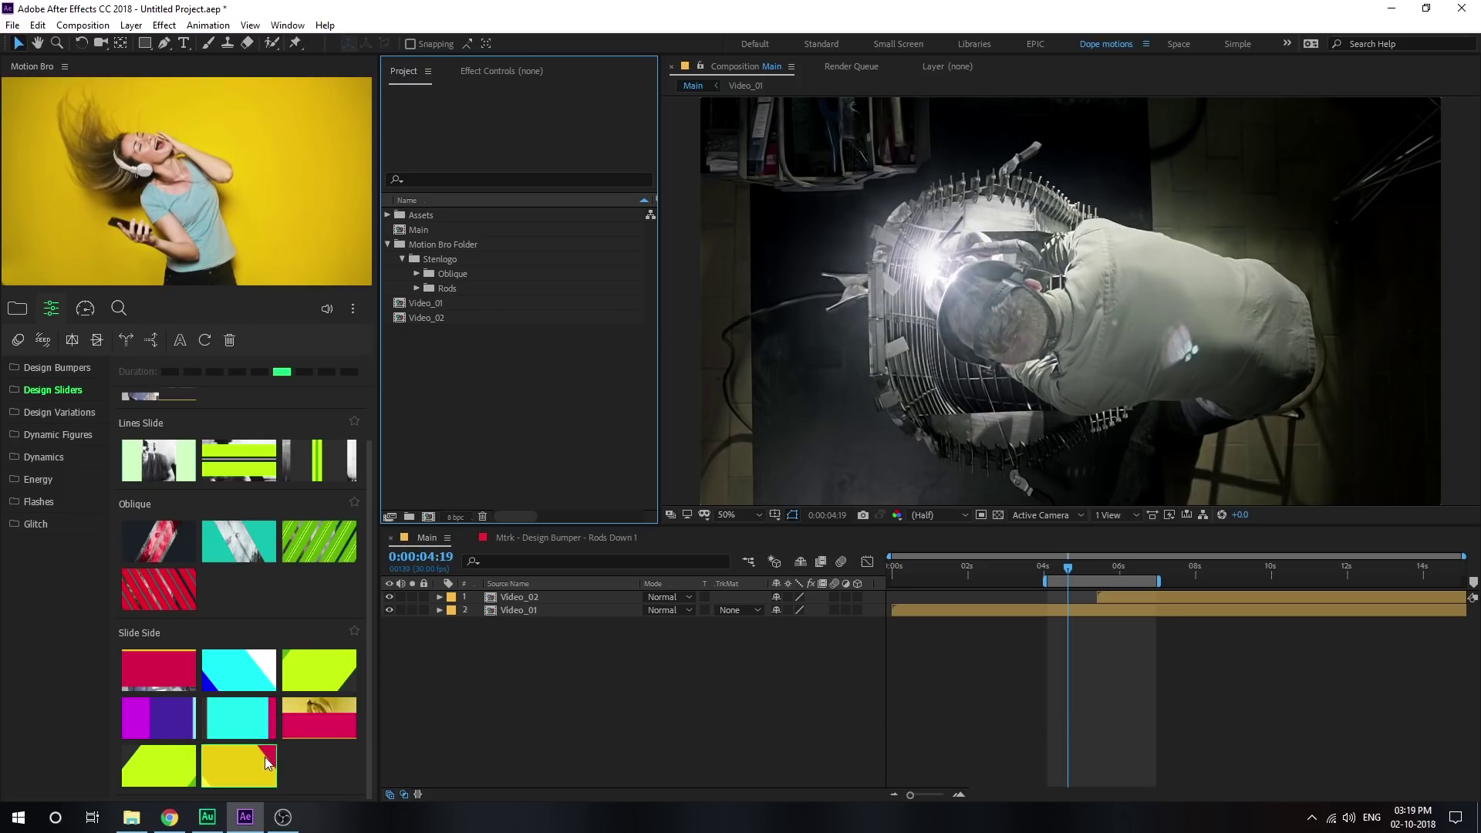
{"action": "mouse_move", "coordinate": [266, 762]}
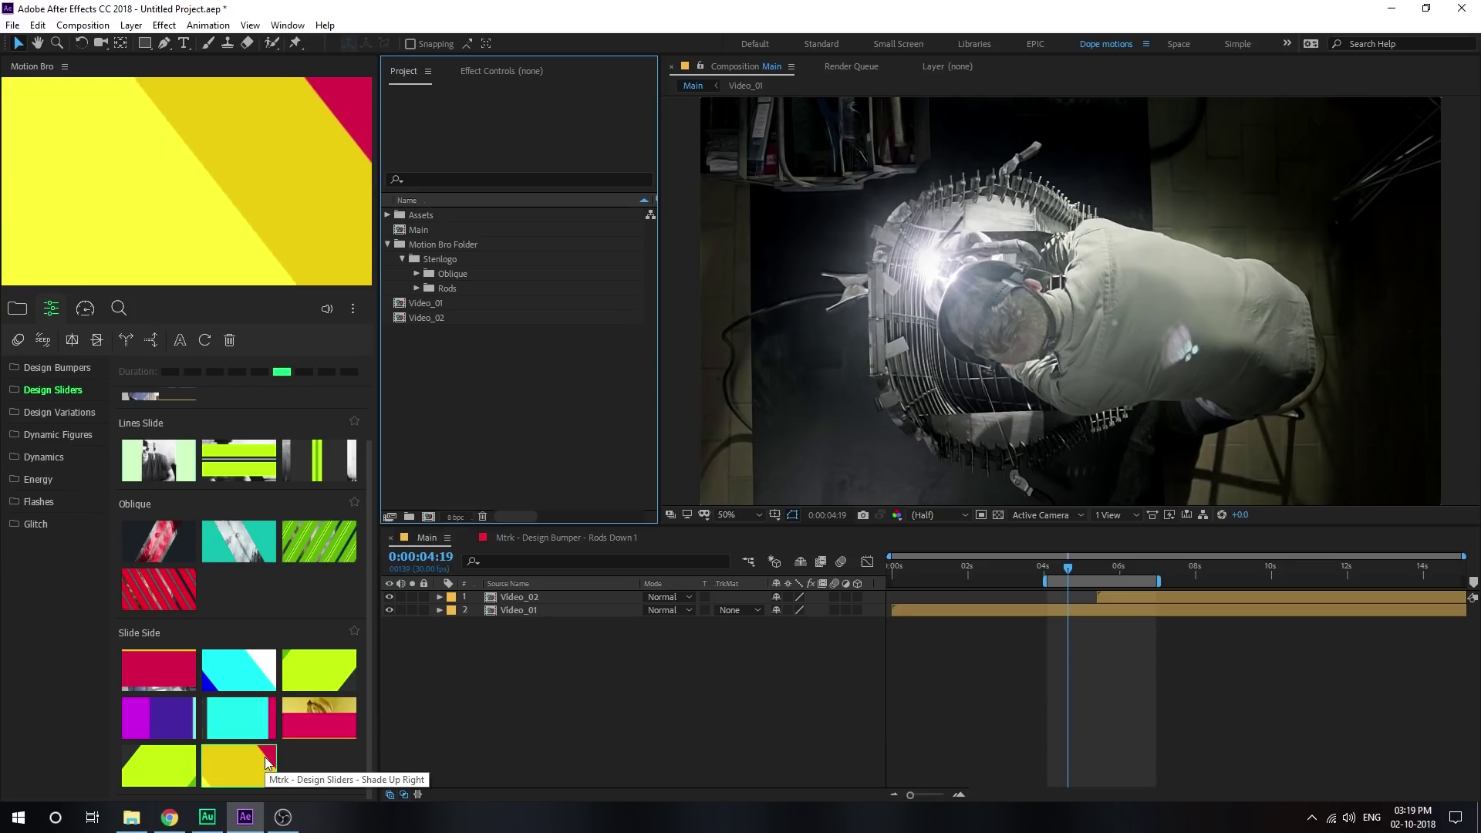
{"action": "left_click", "coordinate": [60, 413]}
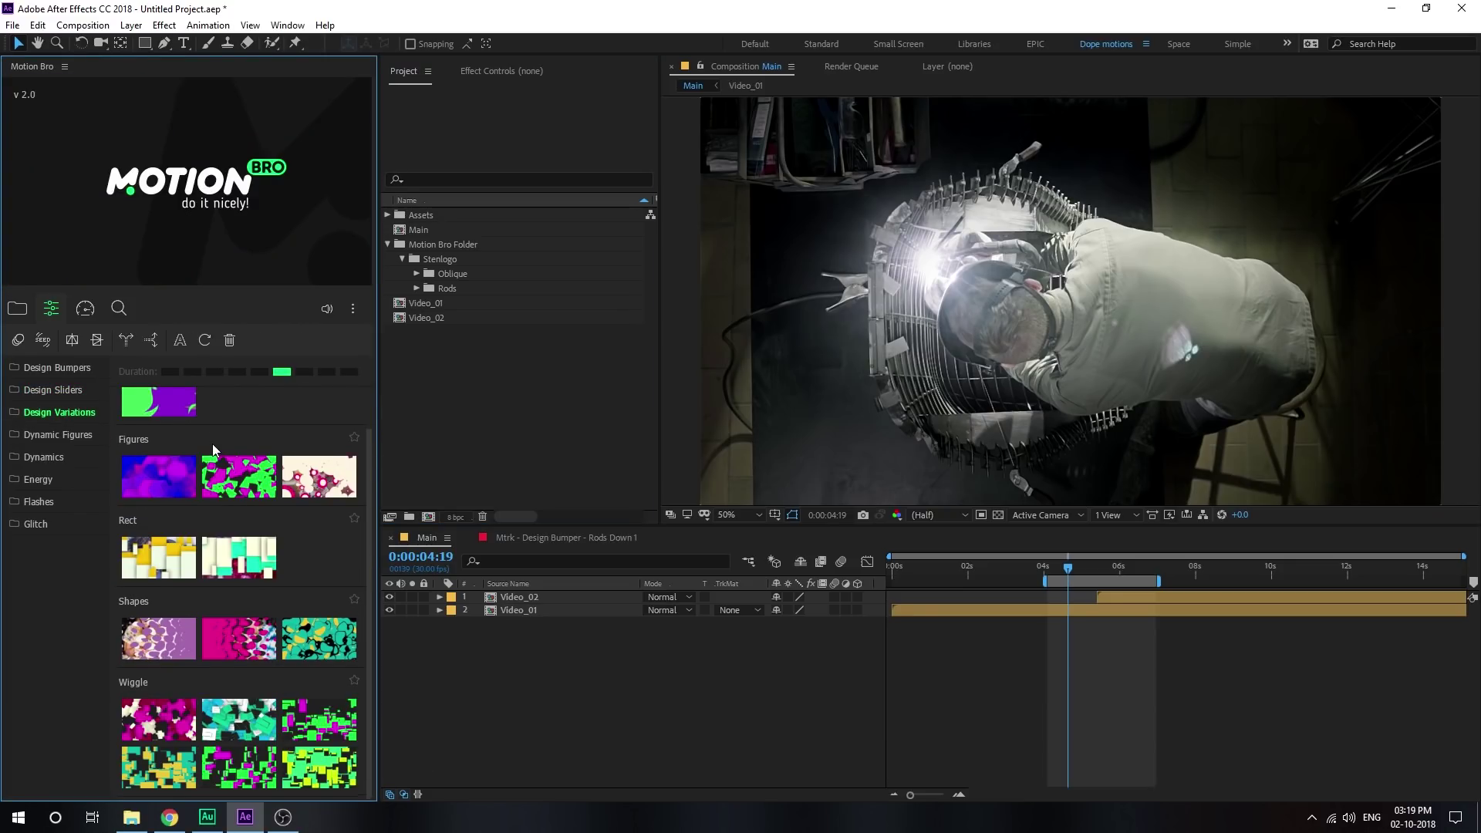
{"action": "scroll", "coordinate": [214, 449], "scroll_direction": "up", "scroll_amount": 1}
{"action": "mouse_move", "coordinate": [171, 440]}
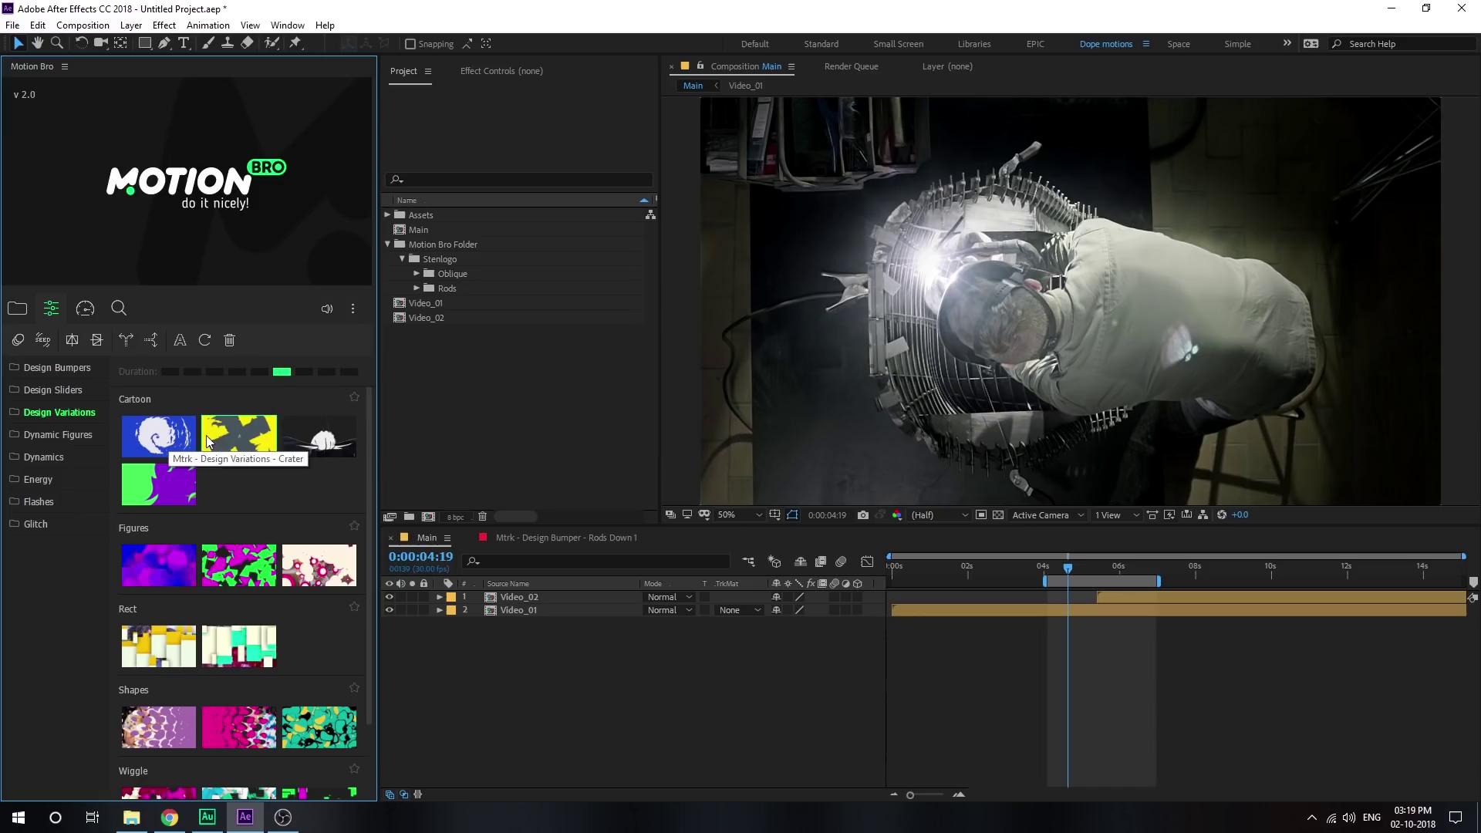
{"action": "mouse_move", "coordinate": [229, 441]}
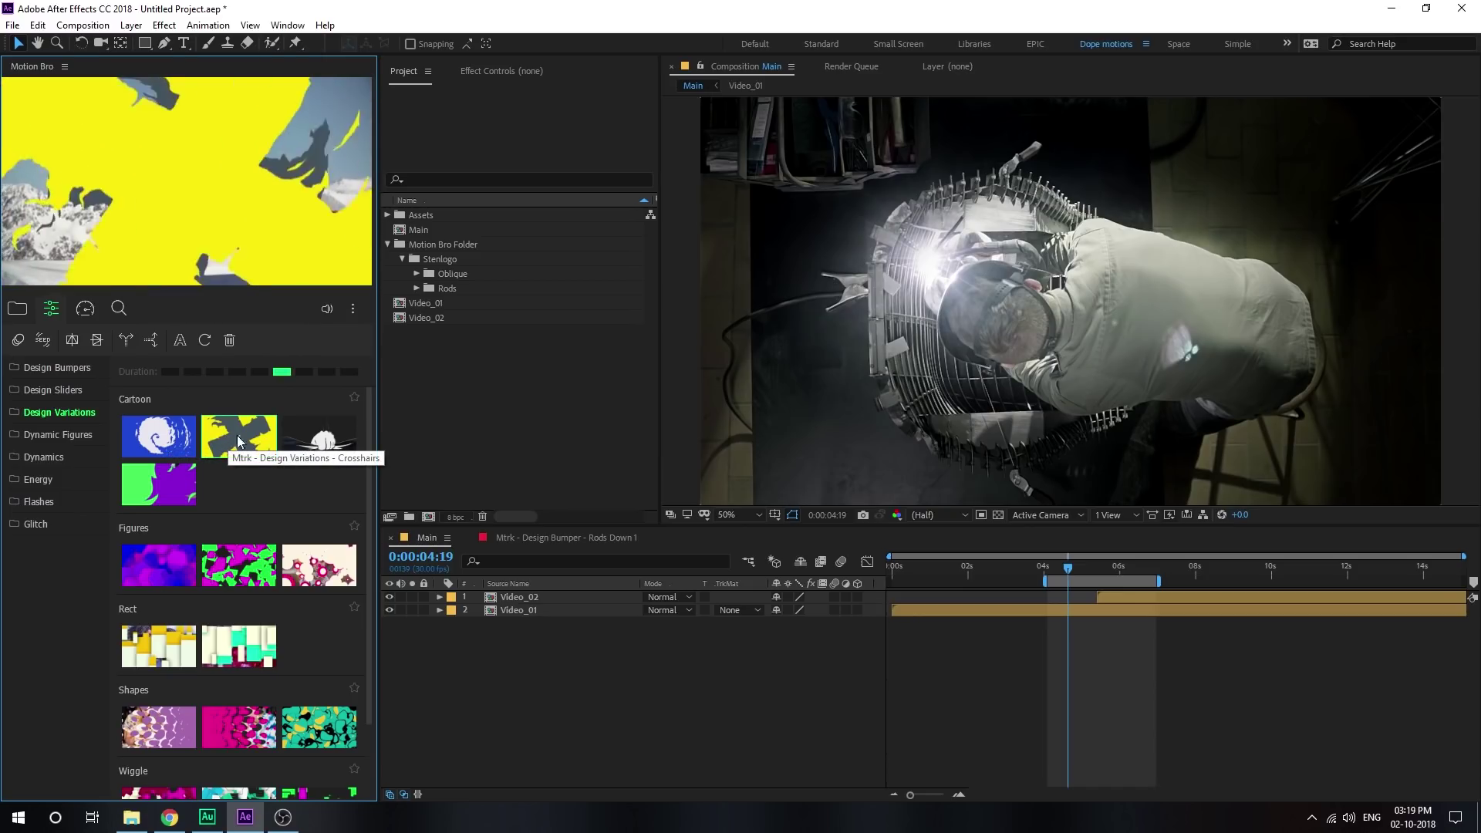
{"action": "mouse_move", "coordinate": [317, 446]}
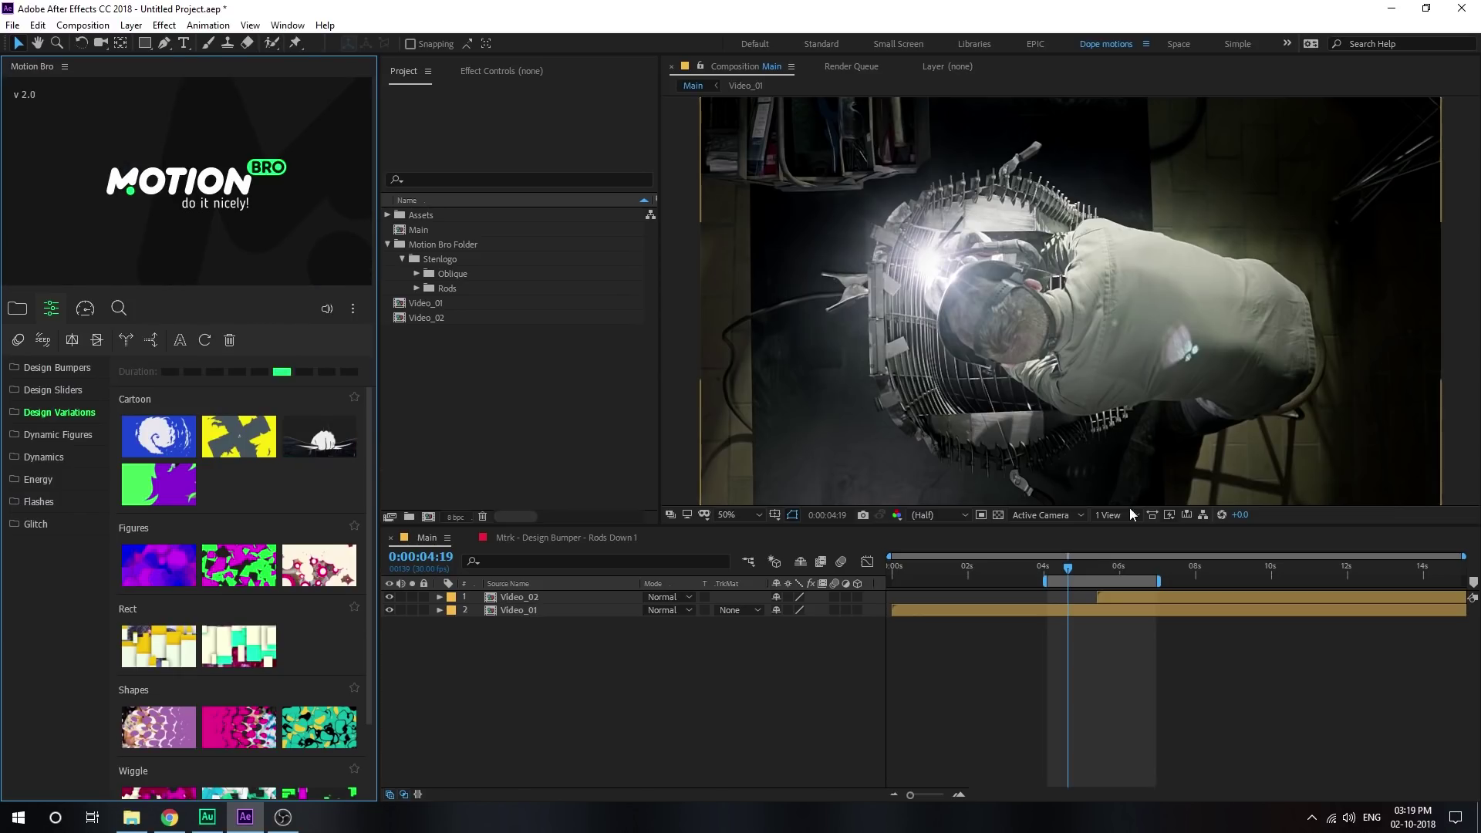
{"action": "left_click", "coordinate": [1094, 569]}
{"action": "left_click_drag", "start_coordinate": [1095, 570], "coordinate": [1097, 566]}
{"action": "left_click", "coordinate": [332, 446]}
{"action": "mouse_move", "coordinate": [174, 469]}
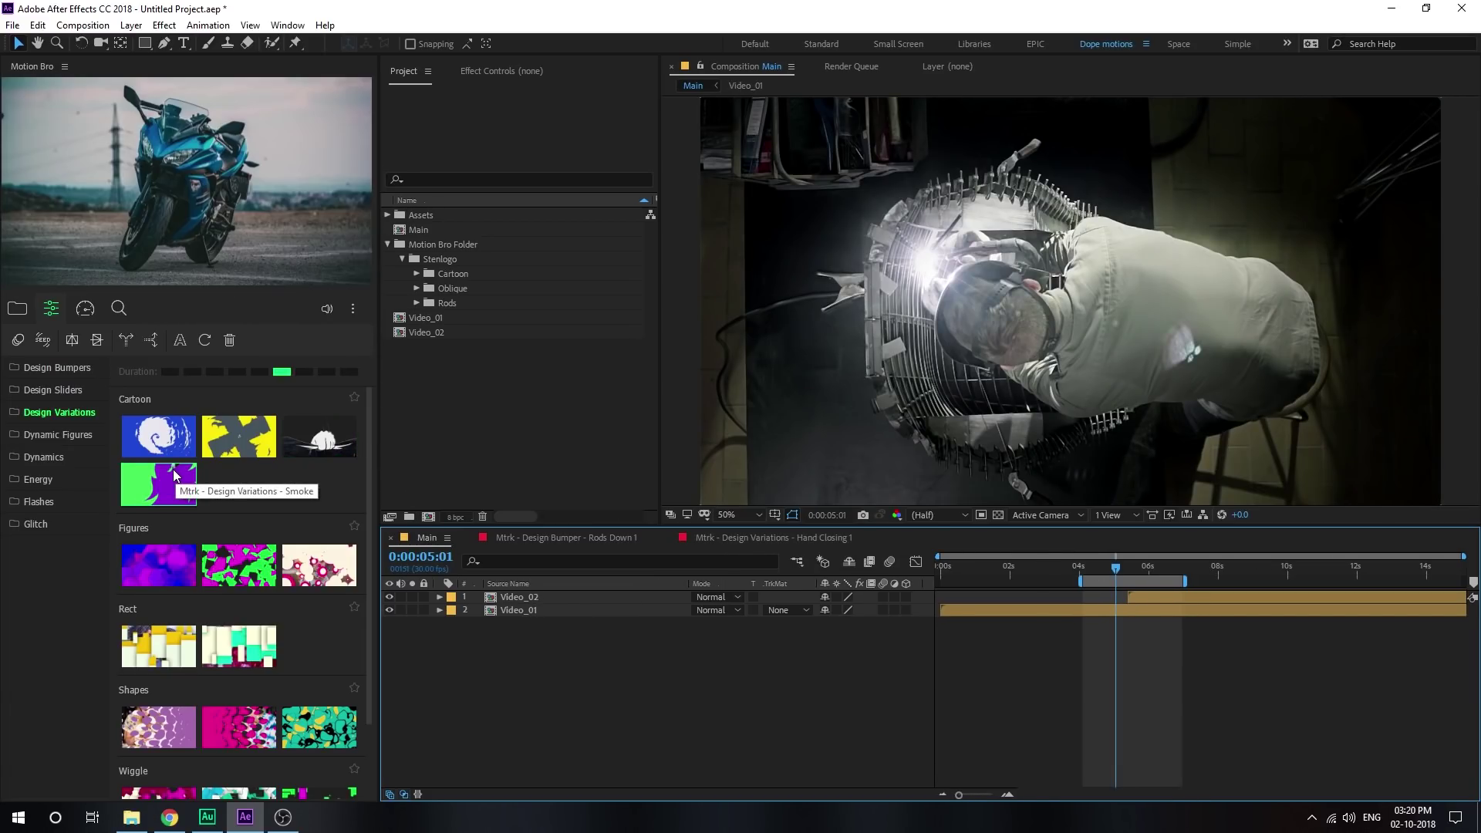
{"action": "mouse_move", "coordinate": [177, 558]}
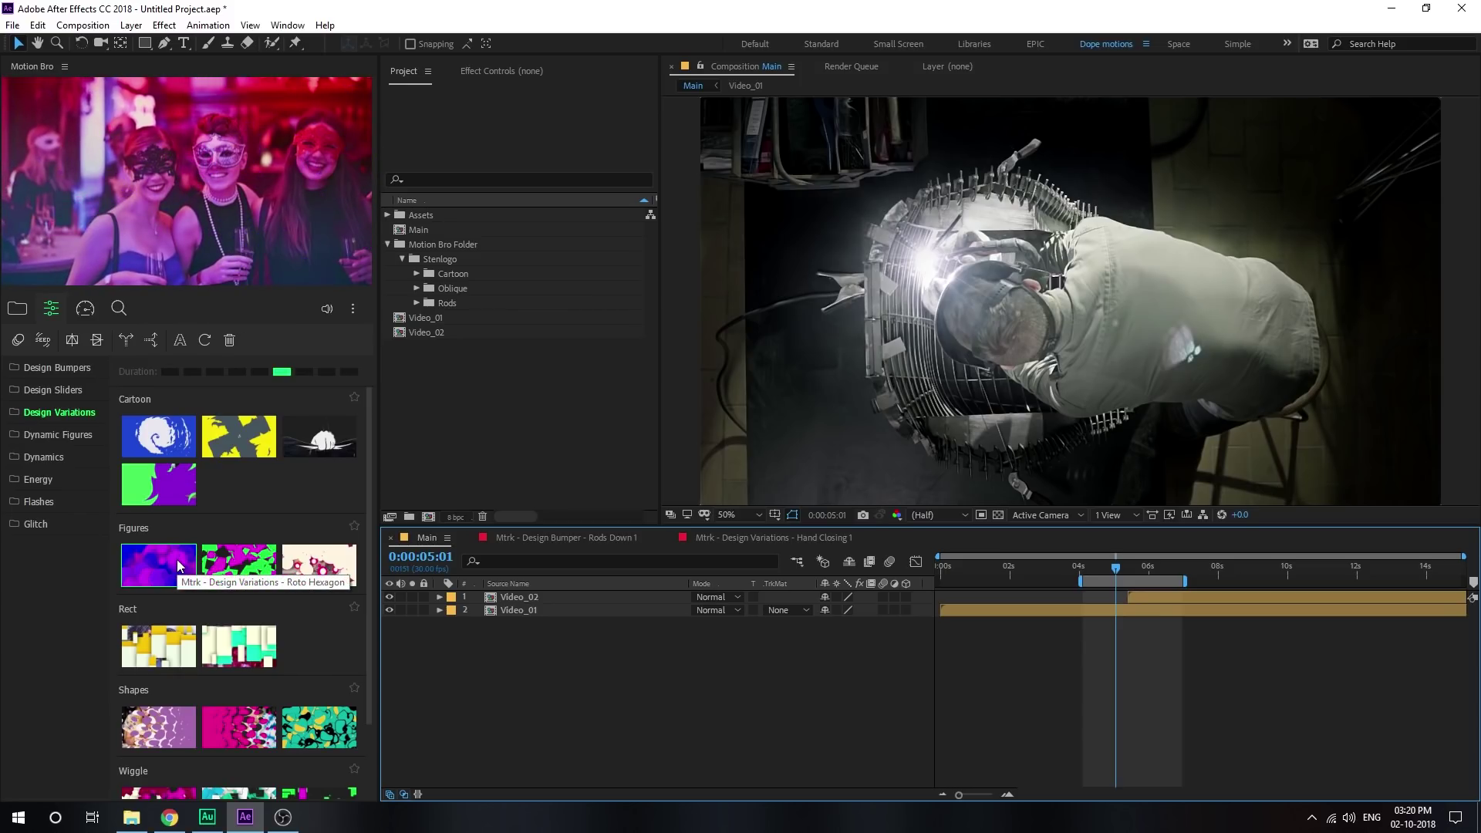
{"action": "mouse_move", "coordinate": [246, 572]}
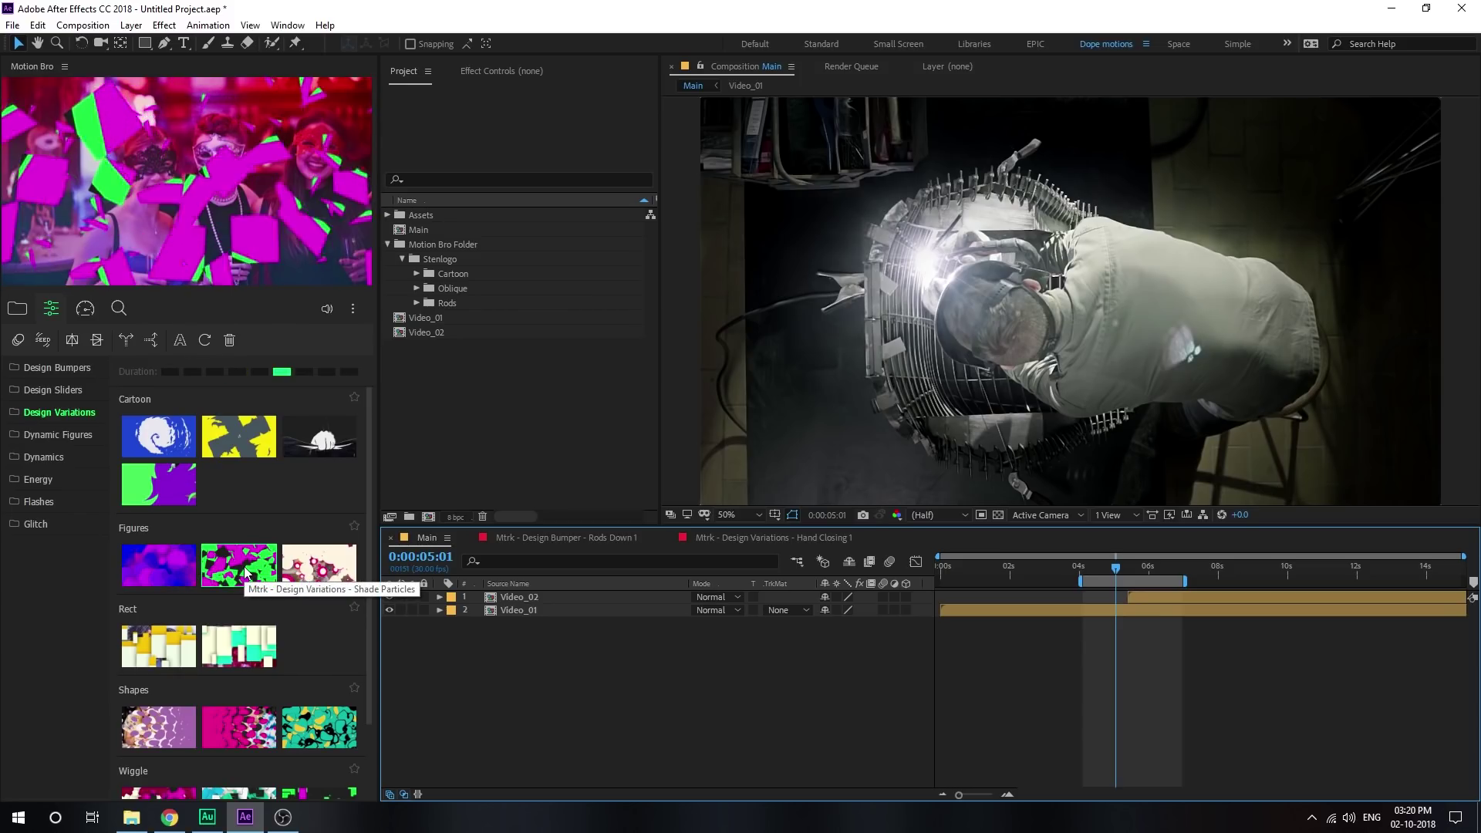
{"action": "mouse_move", "coordinate": [319, 569]}
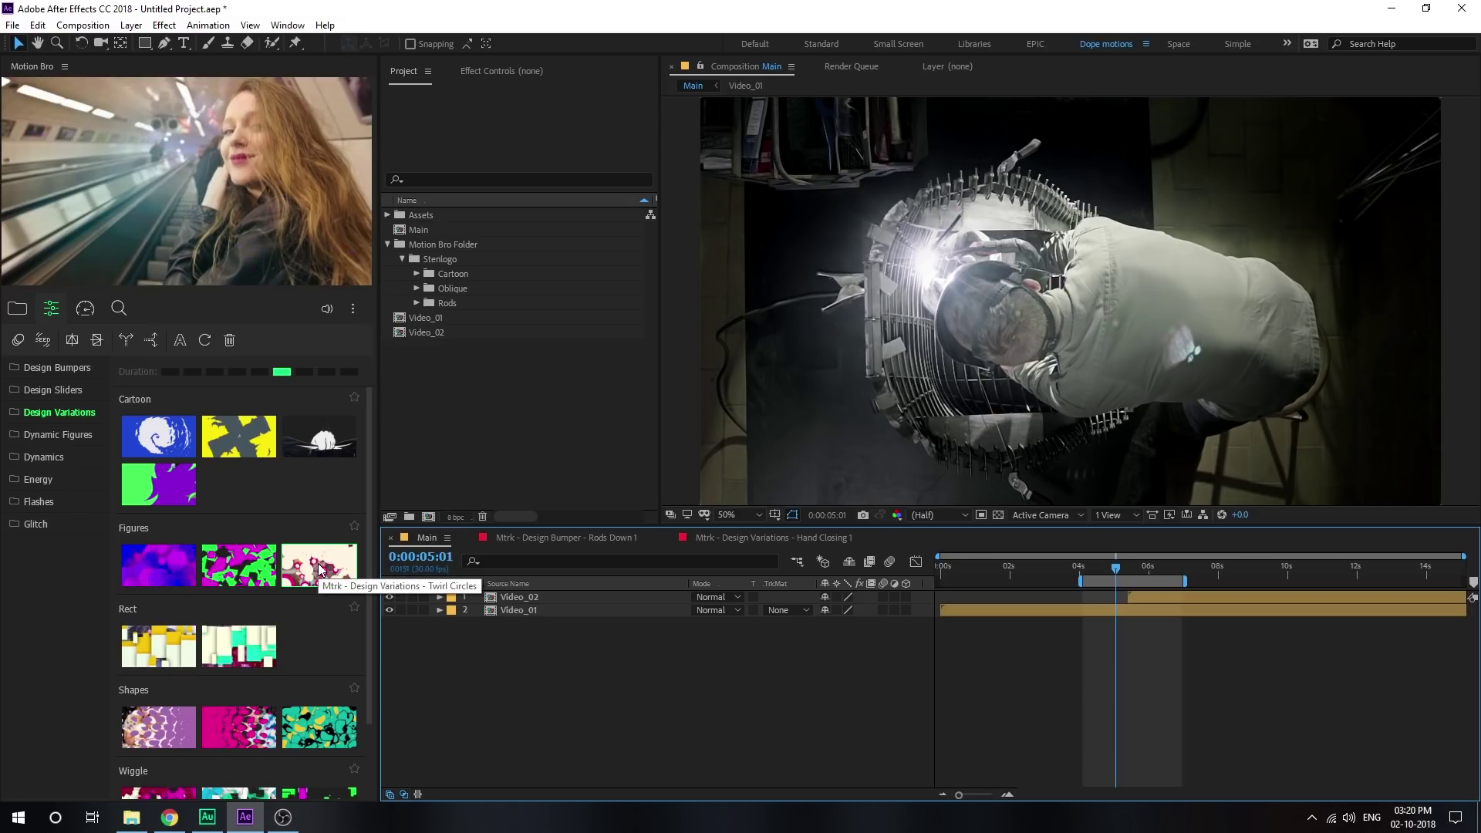
{"action": "mouse_move", "coordinate": [168, 641]}
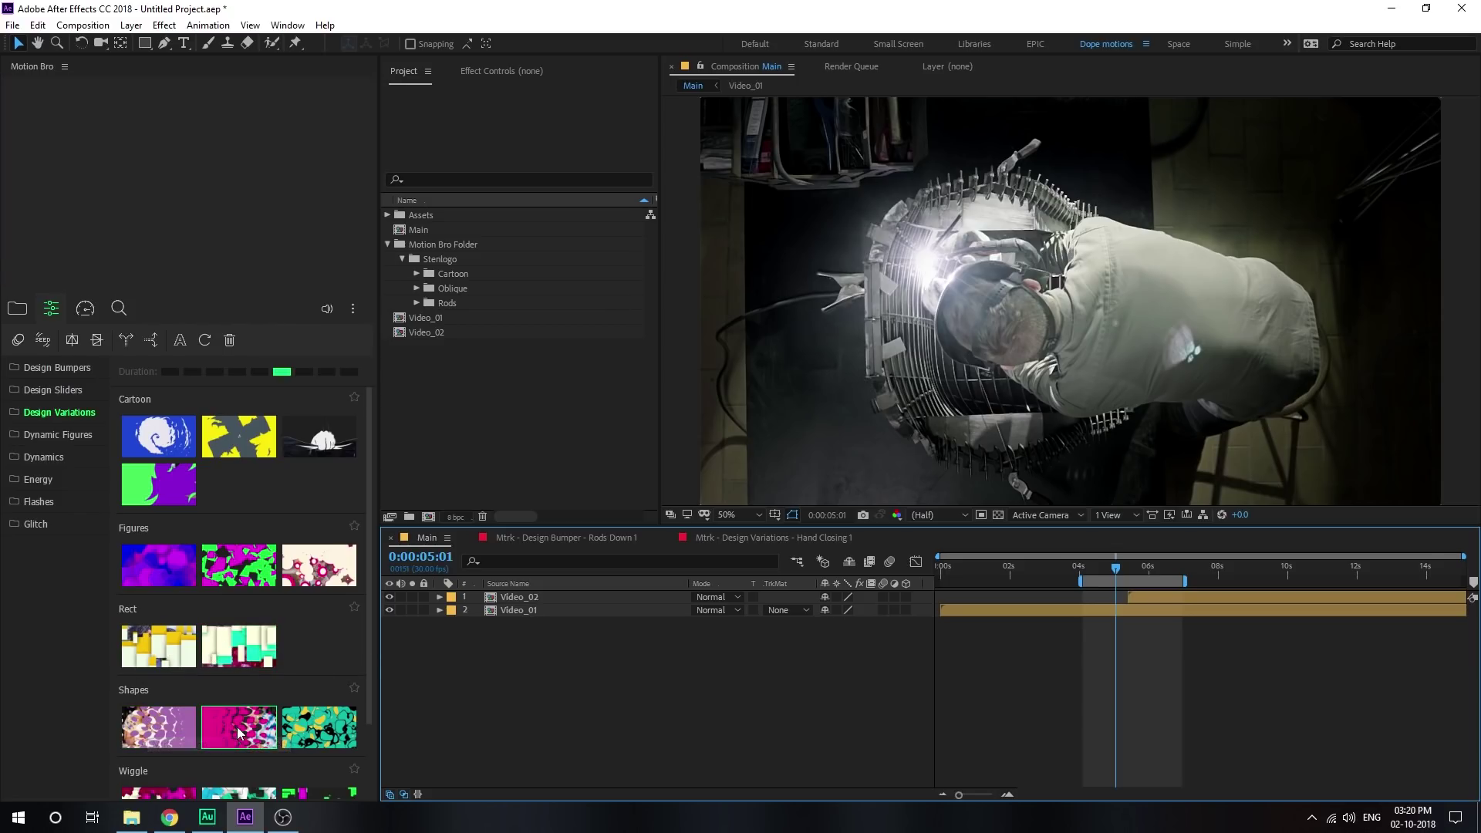
{"action": "mouse_move", "coordinate": [293, 727]}
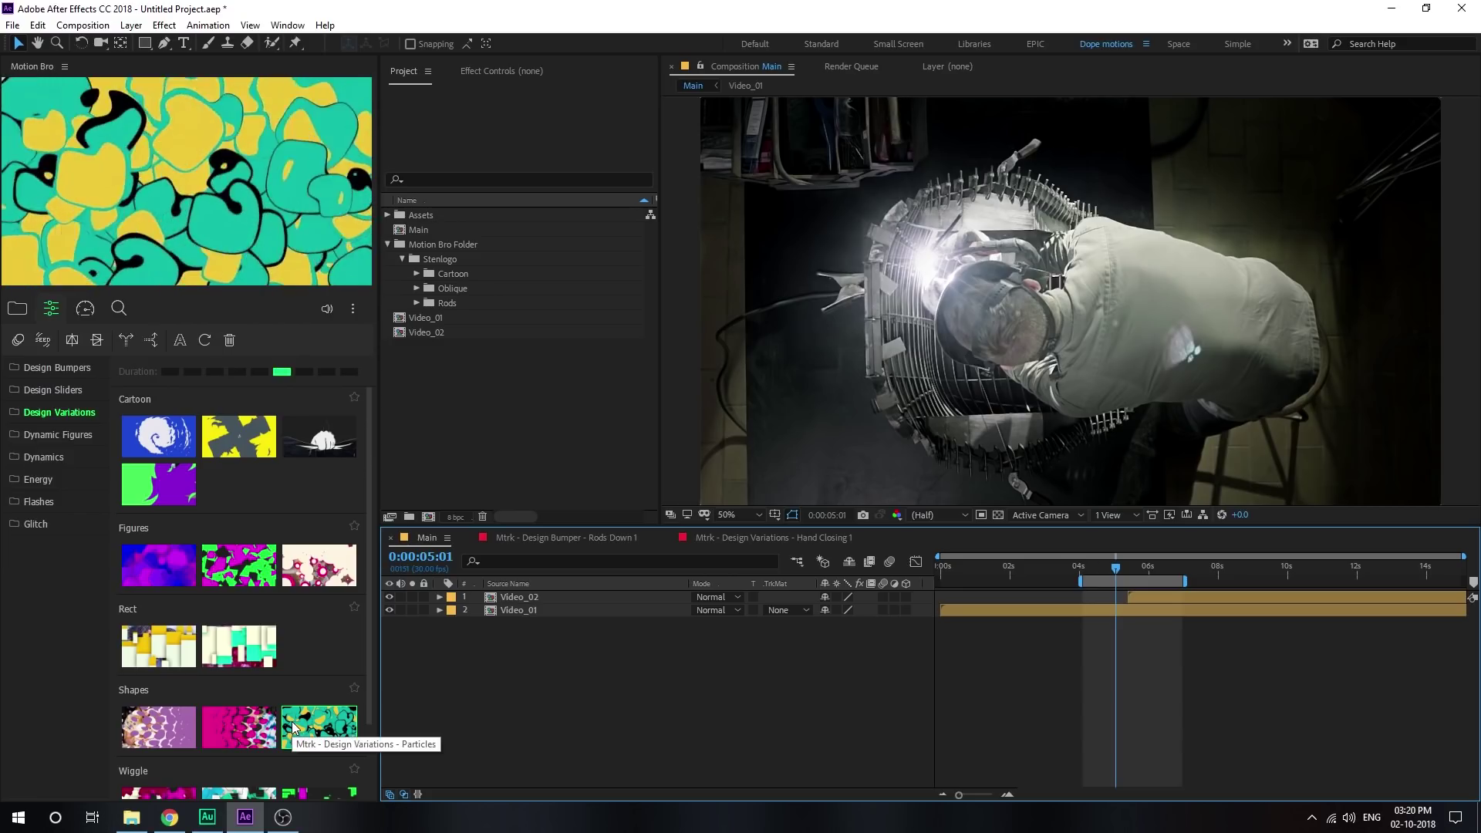
{"action": "scroll", "coordinate": [293, 727], "scroll_direction": "down", "scroll_amount": 1}
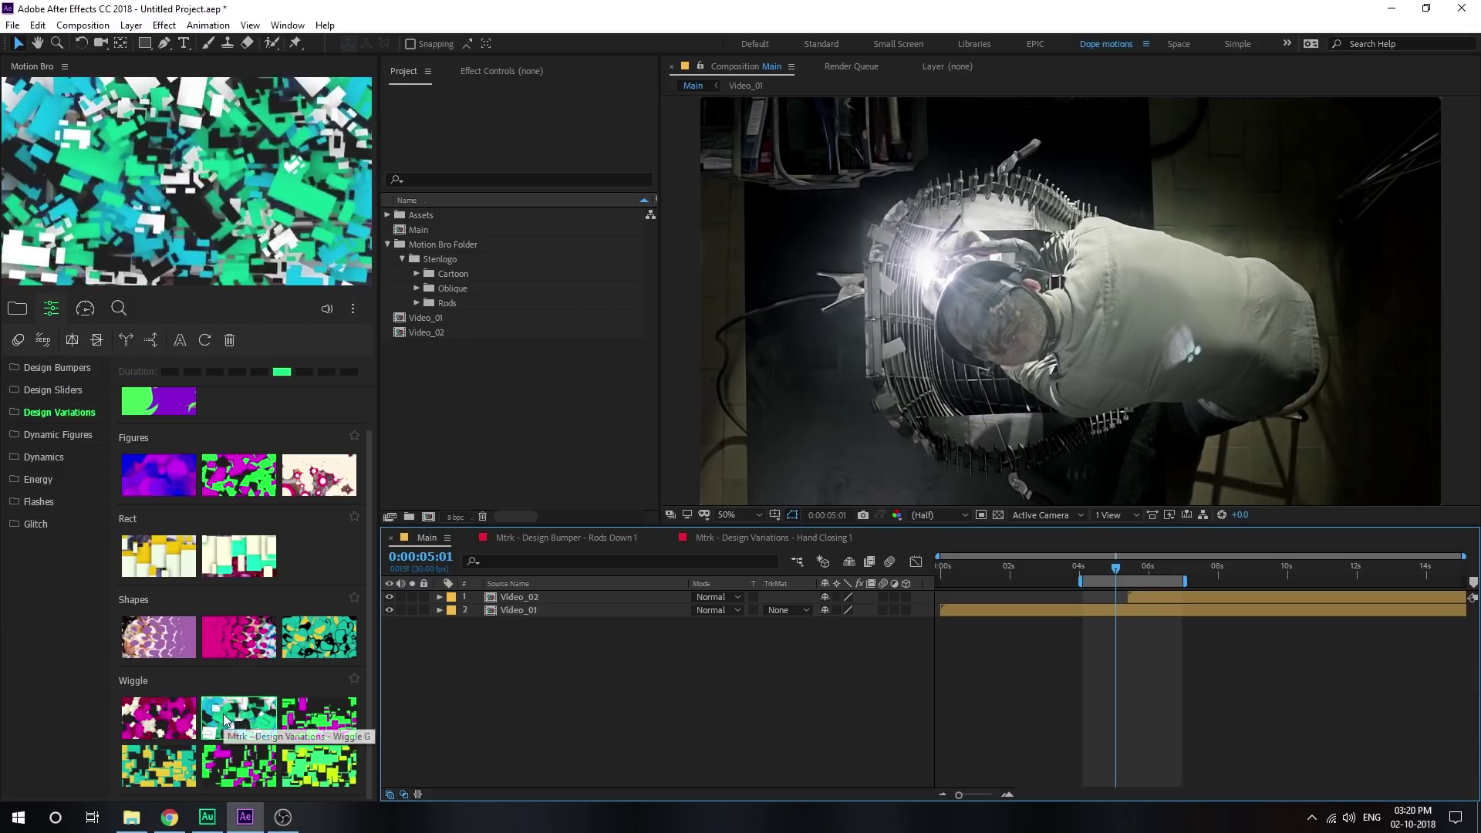
{"action": "mouse_move", "coordinate": [163, 720]}
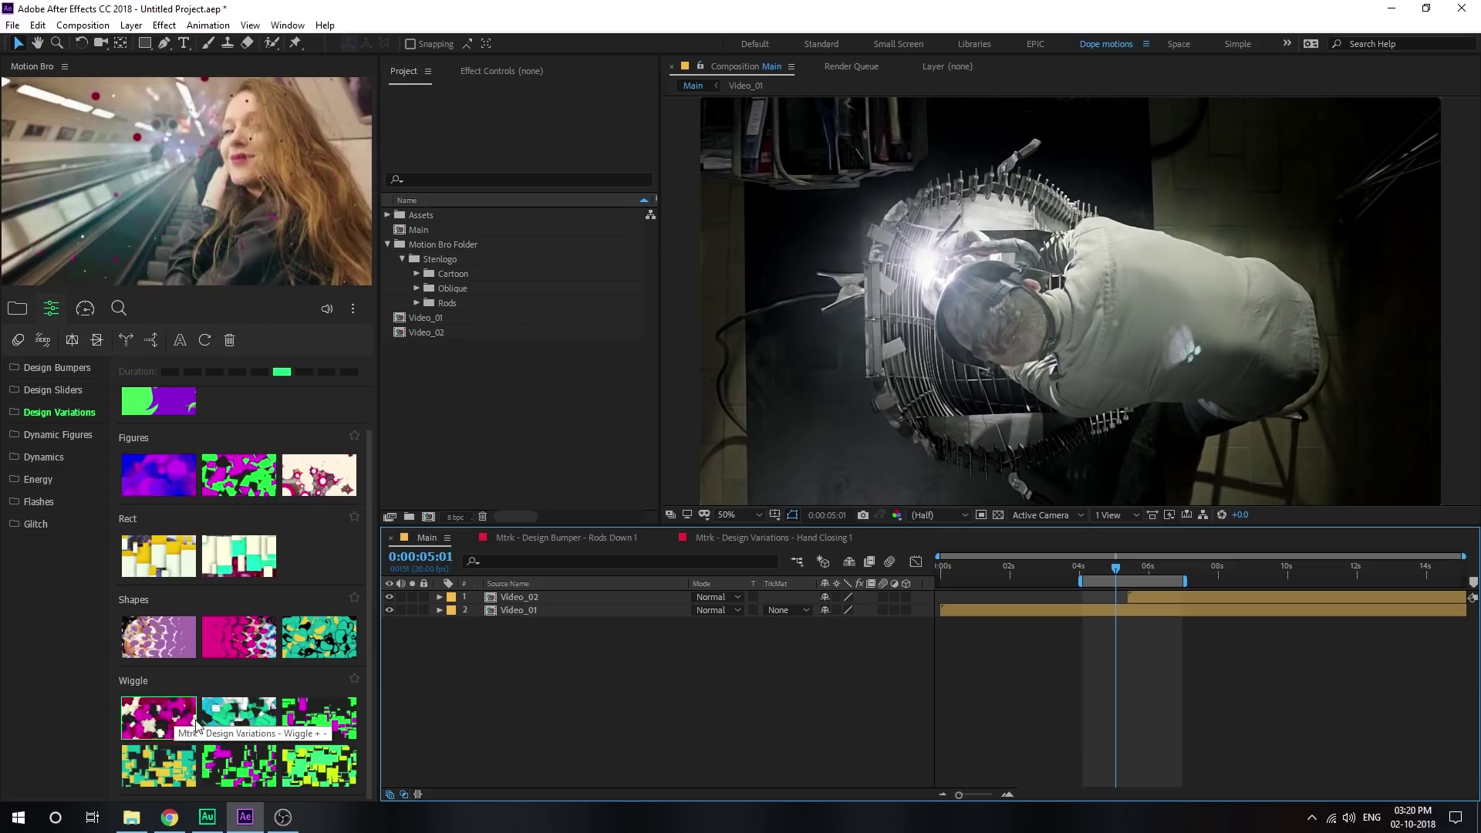
{"action": "mouse_move", "coordinate": [238, 759]}
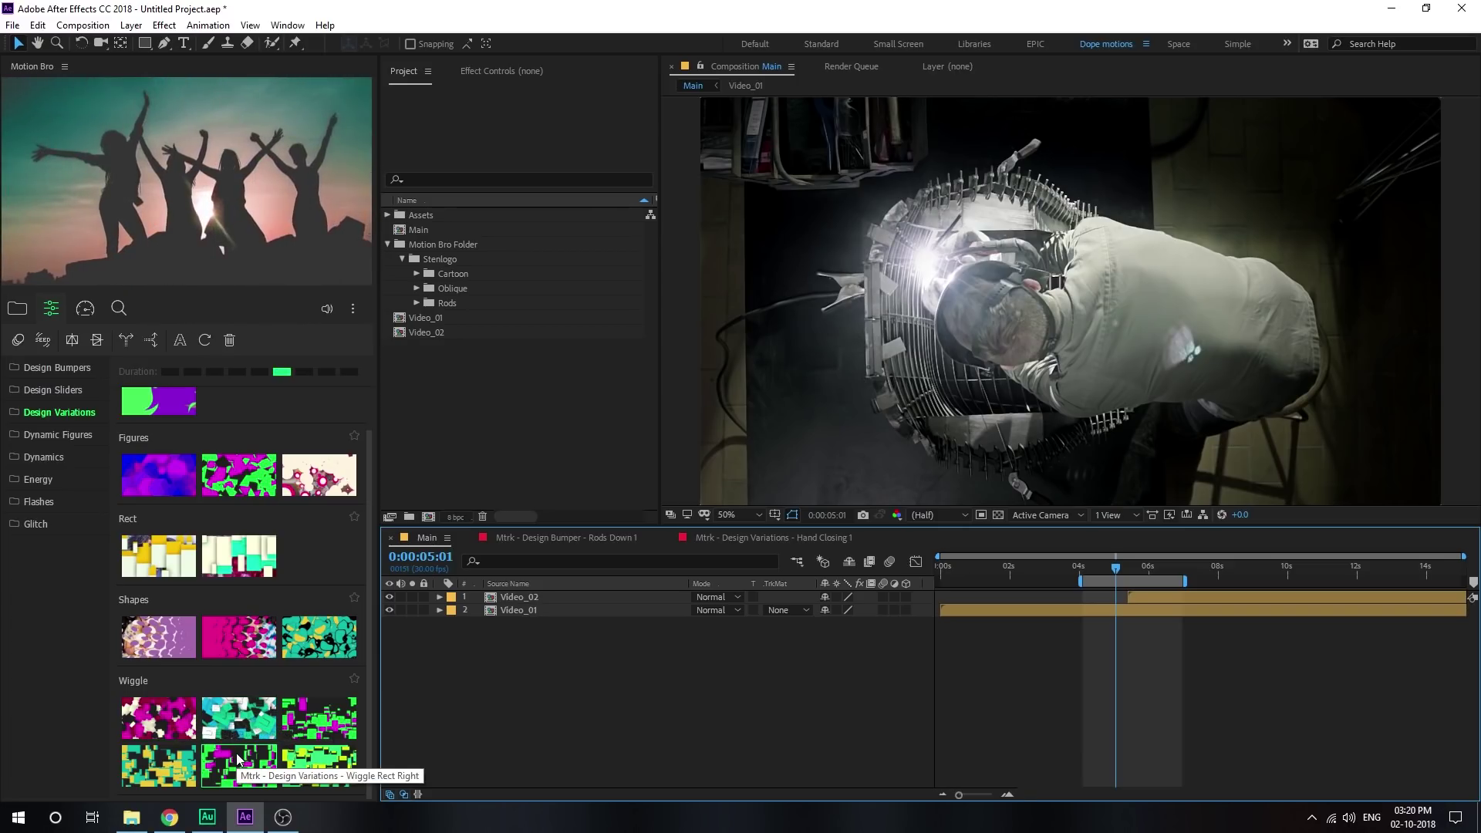
{"action": "mouse_move", "coordinate": [306, 769]}
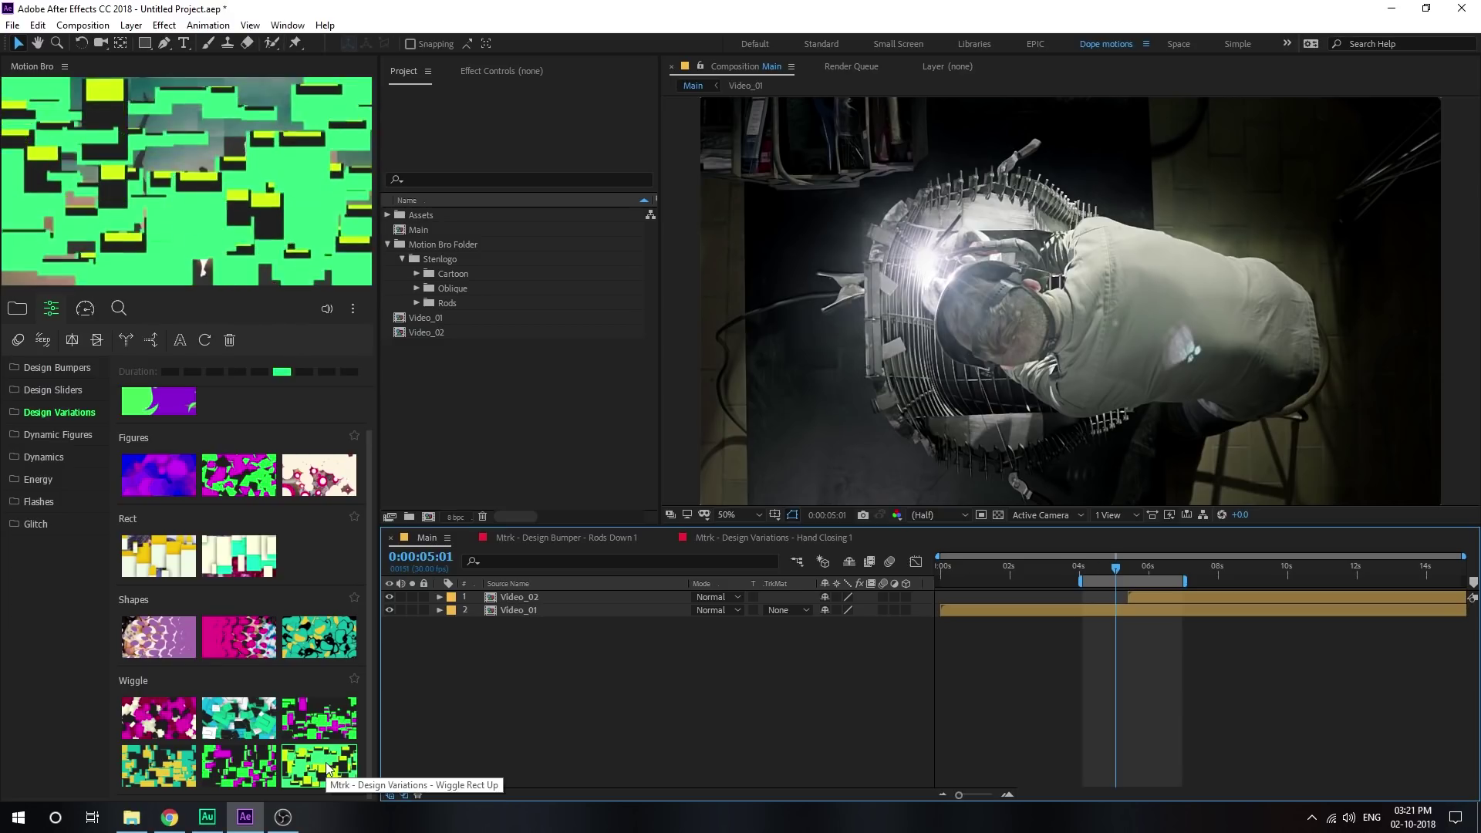
Nudge the playhead toward the cut and show Dynamic Figures presets, previewing the Letters thumbnails
{"action": "left_click", "coordinate": [1123, 569]}
{"action": "left_click", "coordinate": [77, 435]}
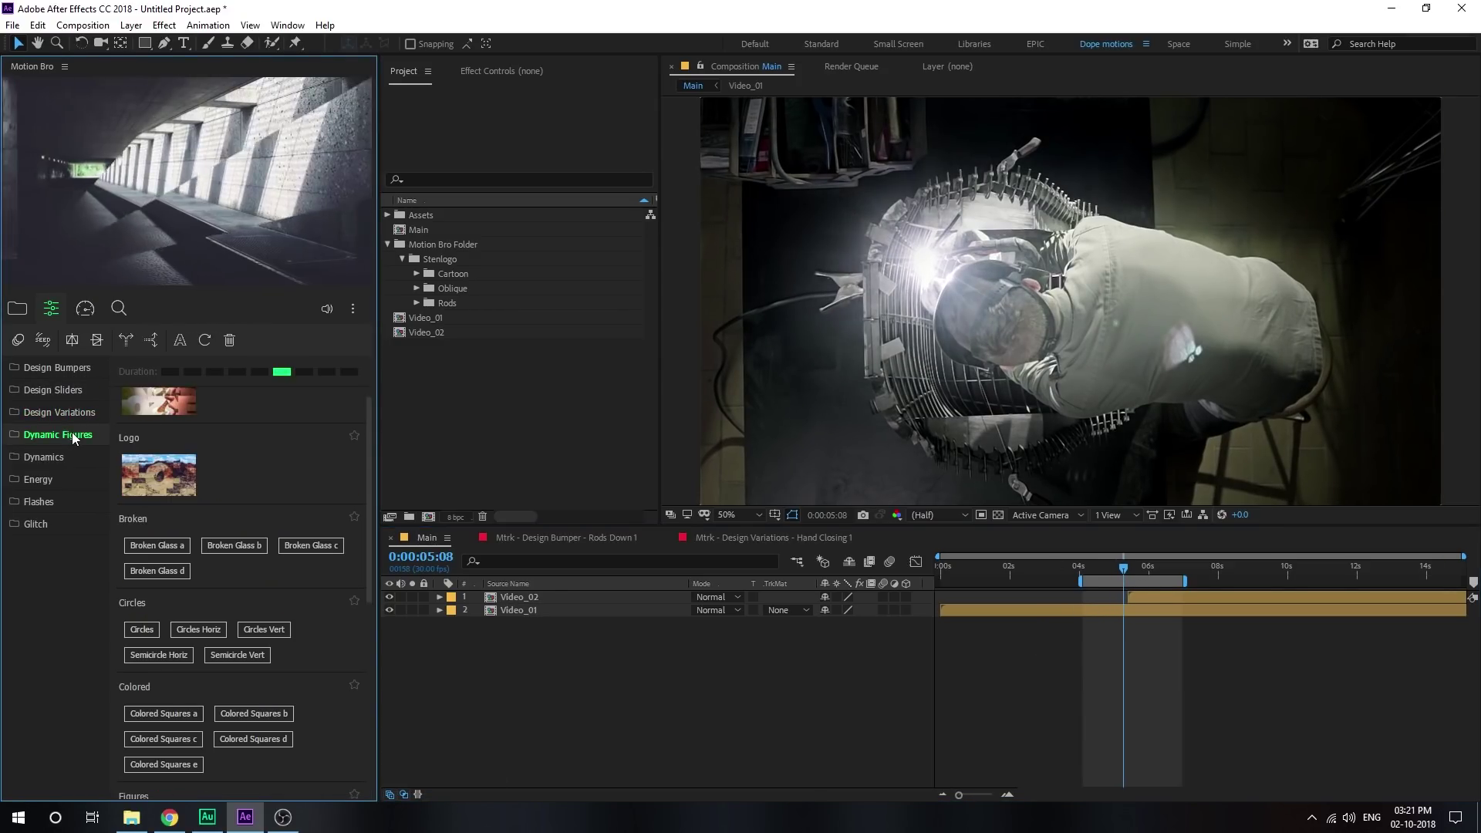
{"action": "scroll", "coordinate": [162, 416], "scroll_direction": "up", "scroll_amount": 1}
{"action": "mouse_move", "coordinate": [164, 438]}
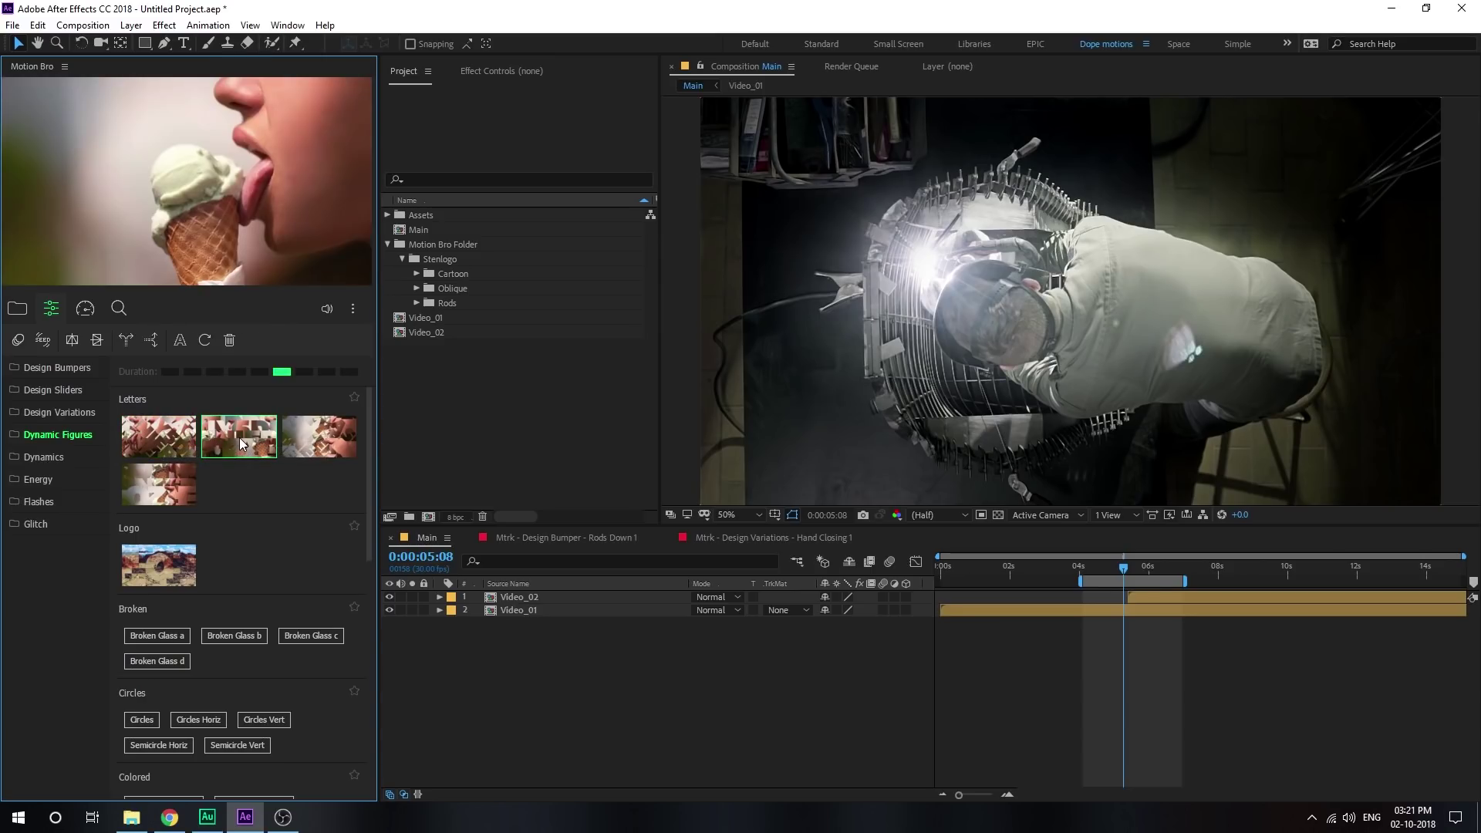
{"action": "mouse_move", "coordinate": [312, 438]}
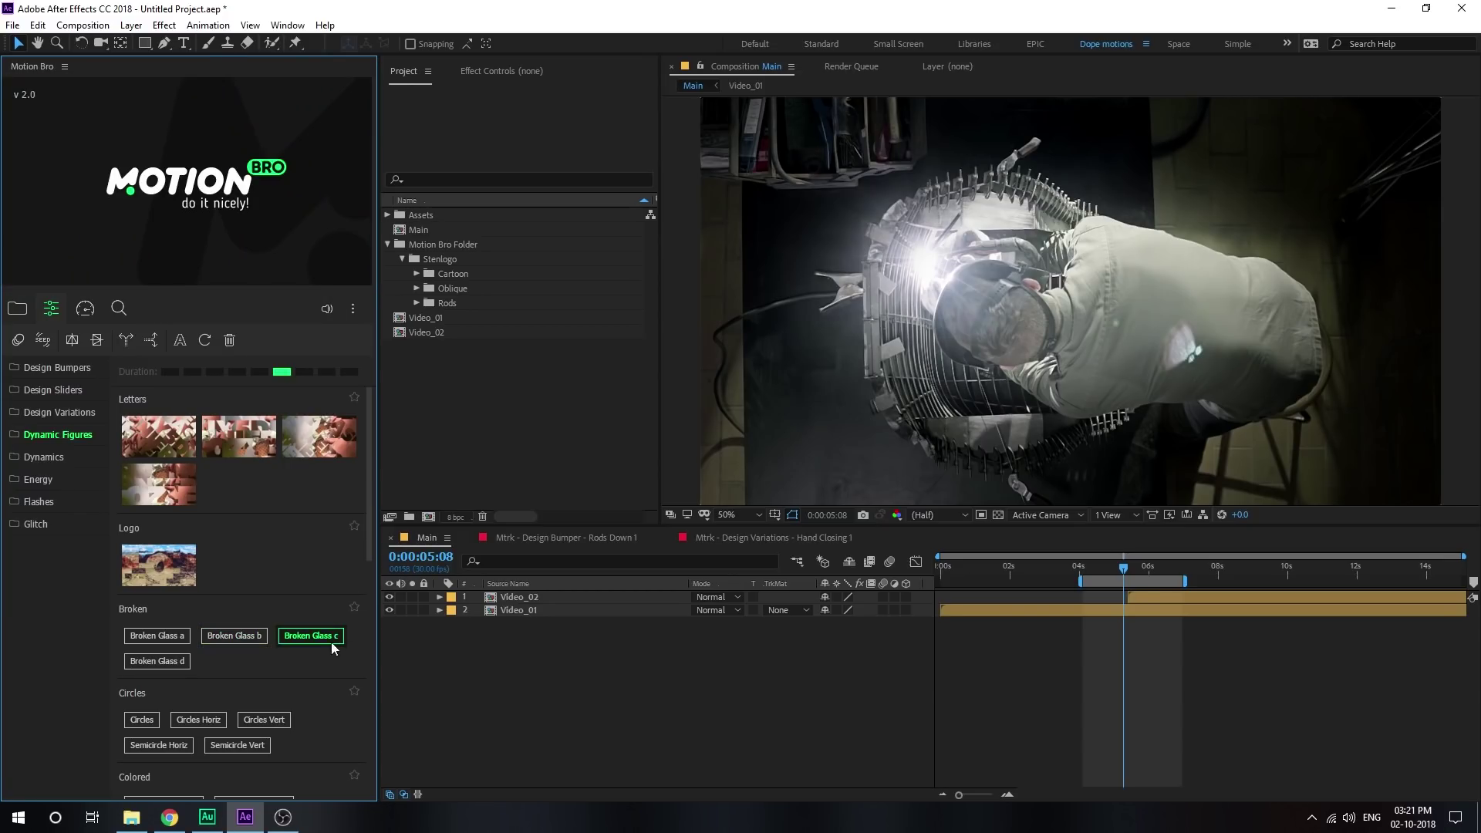
Add Broken Glass b just after the cut, scrub before and after it, then delete it
{"action": "left_click", "coordinate": [620, 688]}
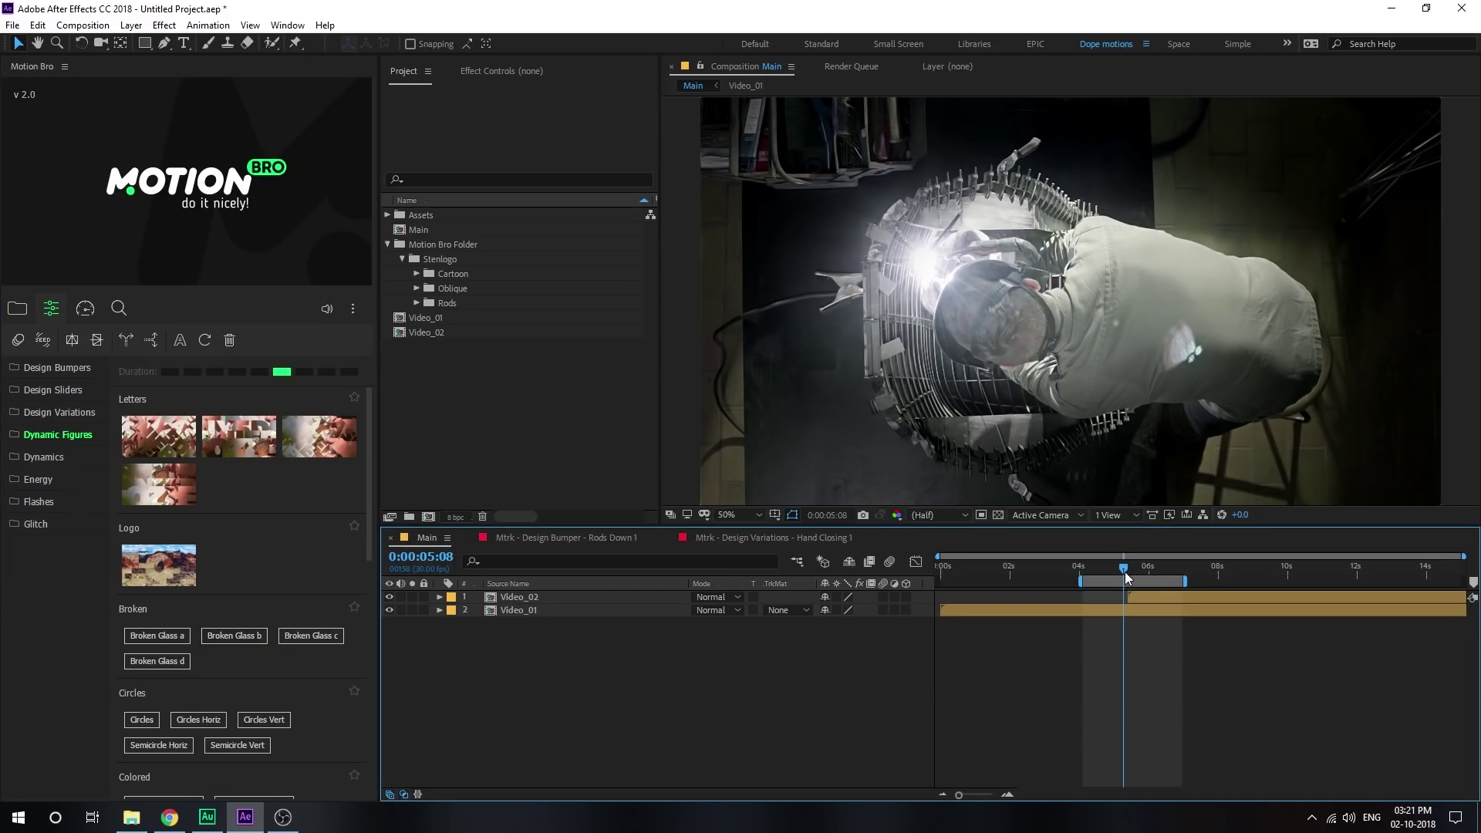
{"action": "left_click_drag", "start_coordinate": [1124, 571], "coordinate": [1127, 571]}
{"action": "left_click", "coordinate": [246, 636]}
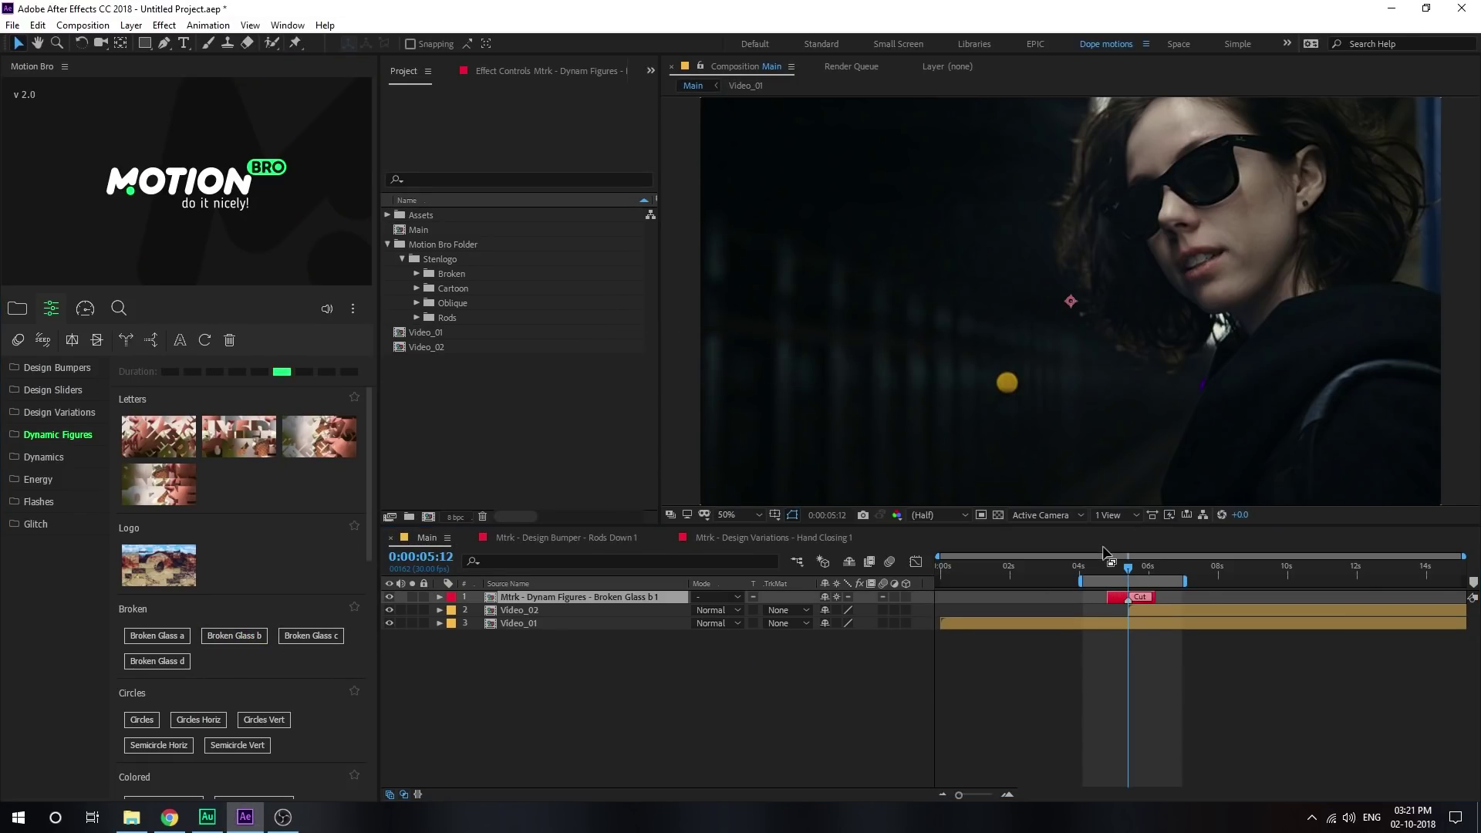
{"action": "left_click", "coordinate": [1104, 567]}
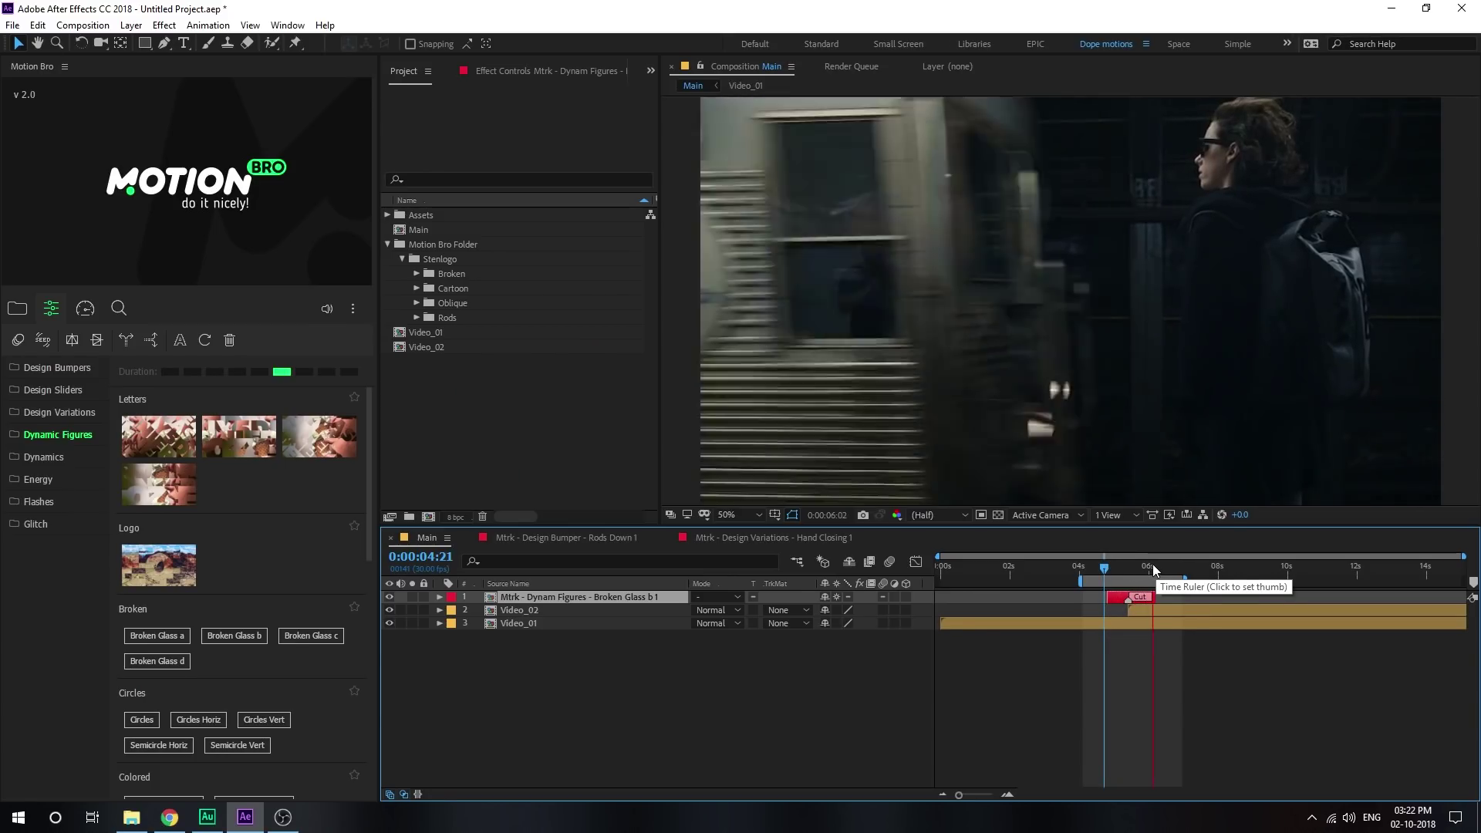
{"action": "left_click", "coordinate": [1152, 569]}
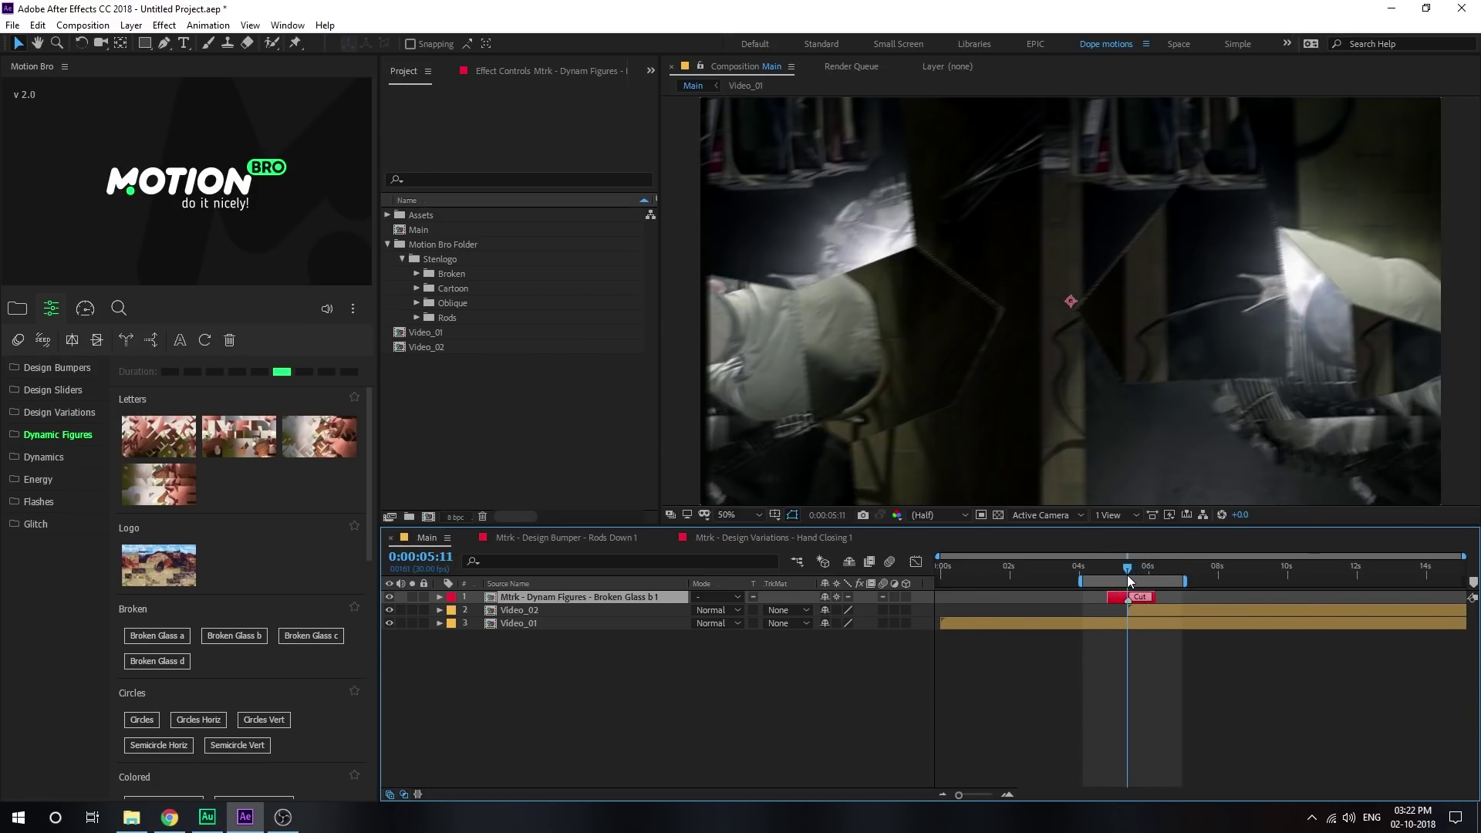
{"action": "left_click", "coordinate": [1154, 576]}
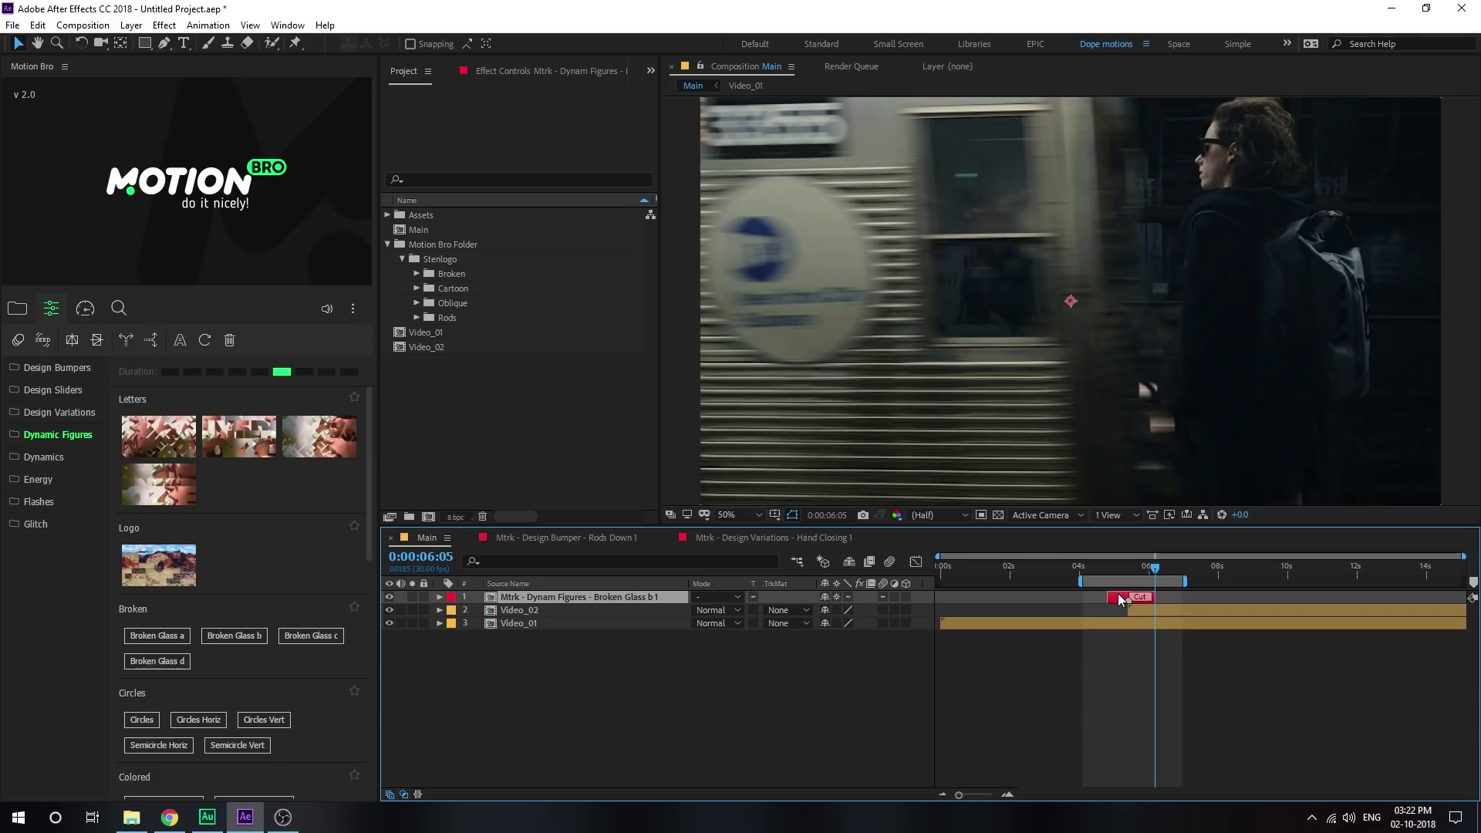
{"action": "key", "text": "Delete"}
{"action": "scroll", "coordinate": [211, 611], "scroll_direction": "down", "scroll_amount": 2}
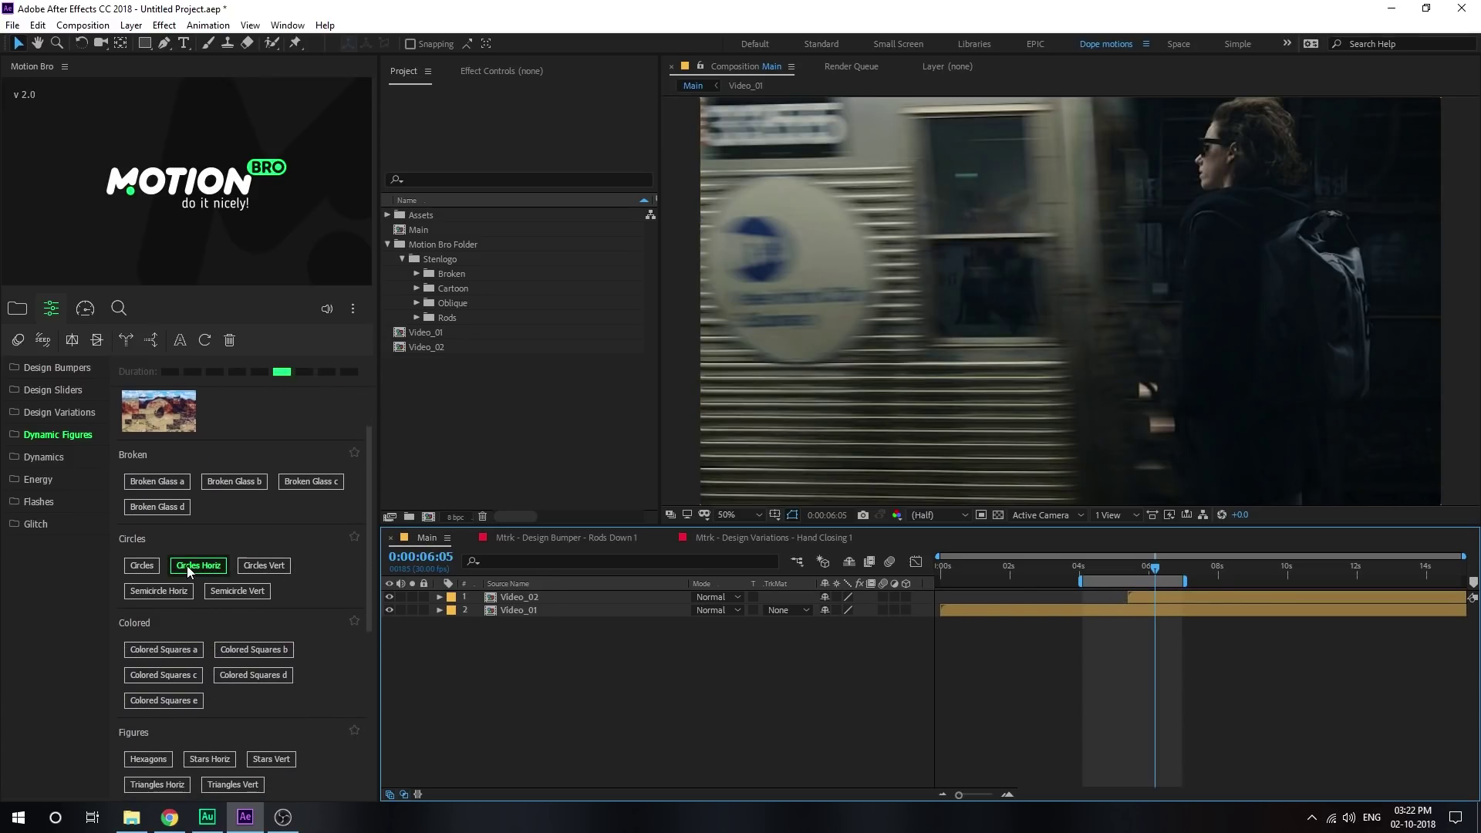
{"action": "mouse_move", "coordinate": [186, 566]}
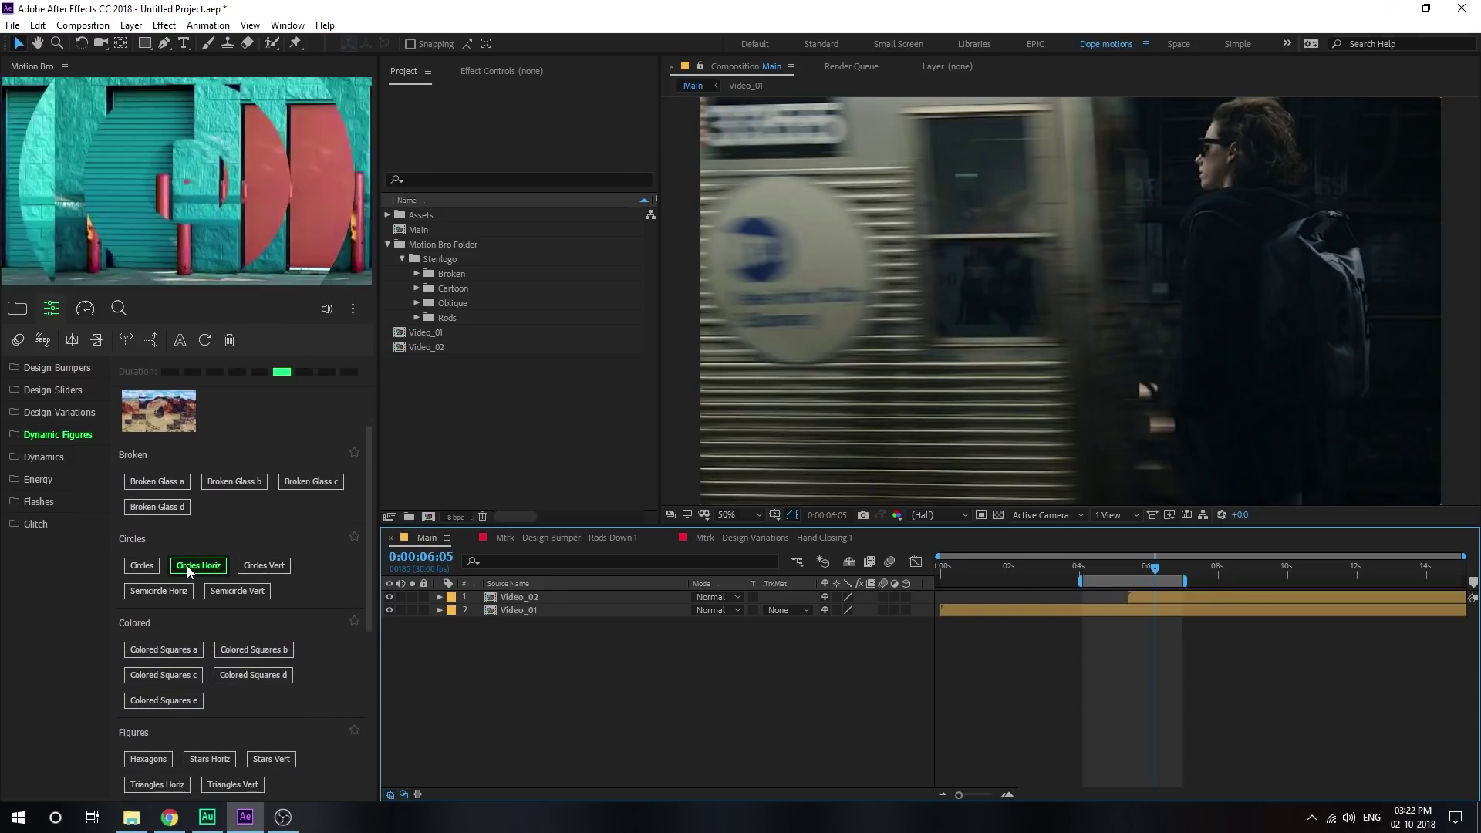
{"action": "mouse_move", "coordinate": [139, 572]}
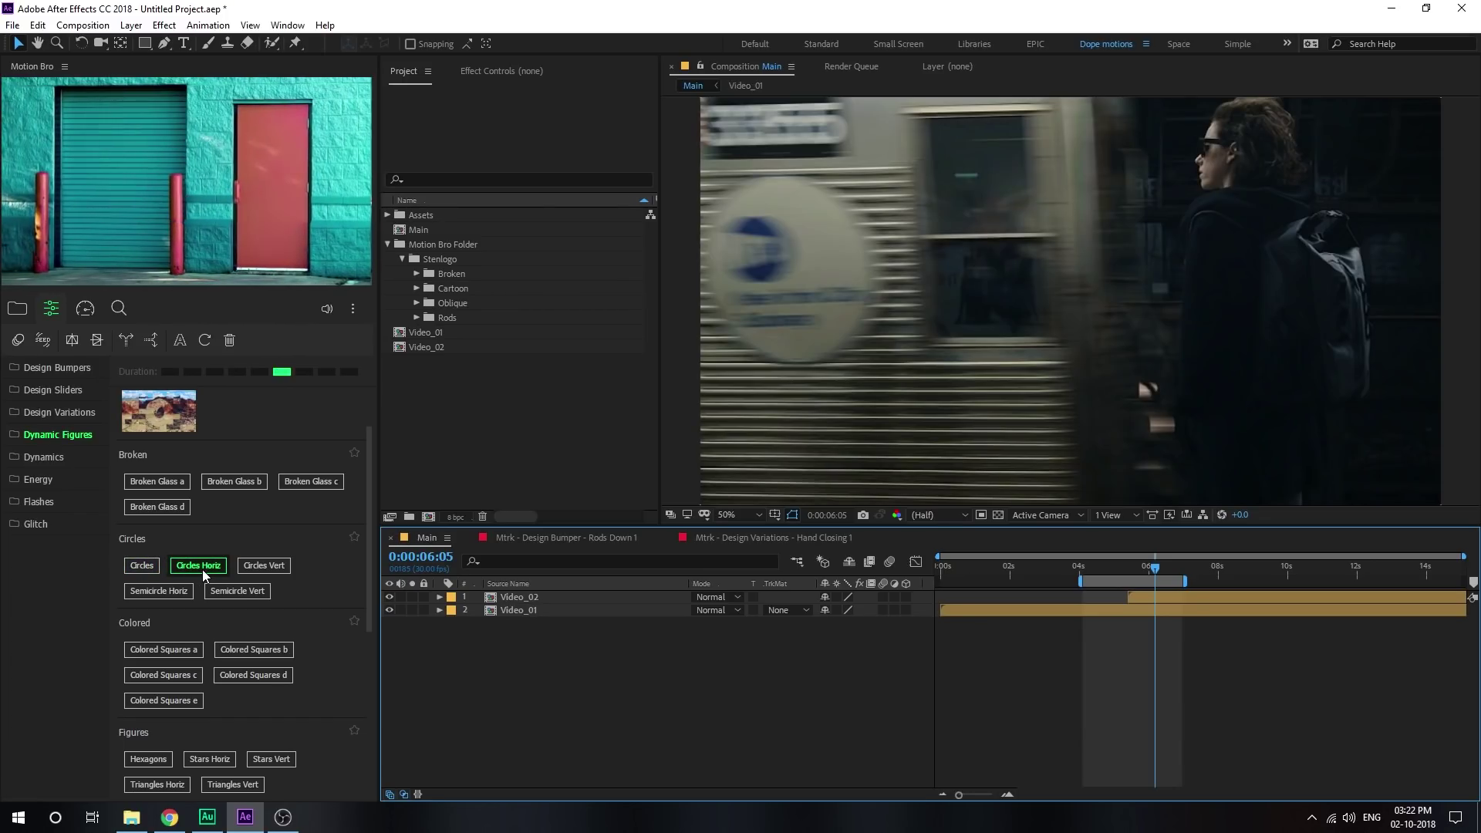
{"action": "mouse_move", "coordinate": [275, 569]}
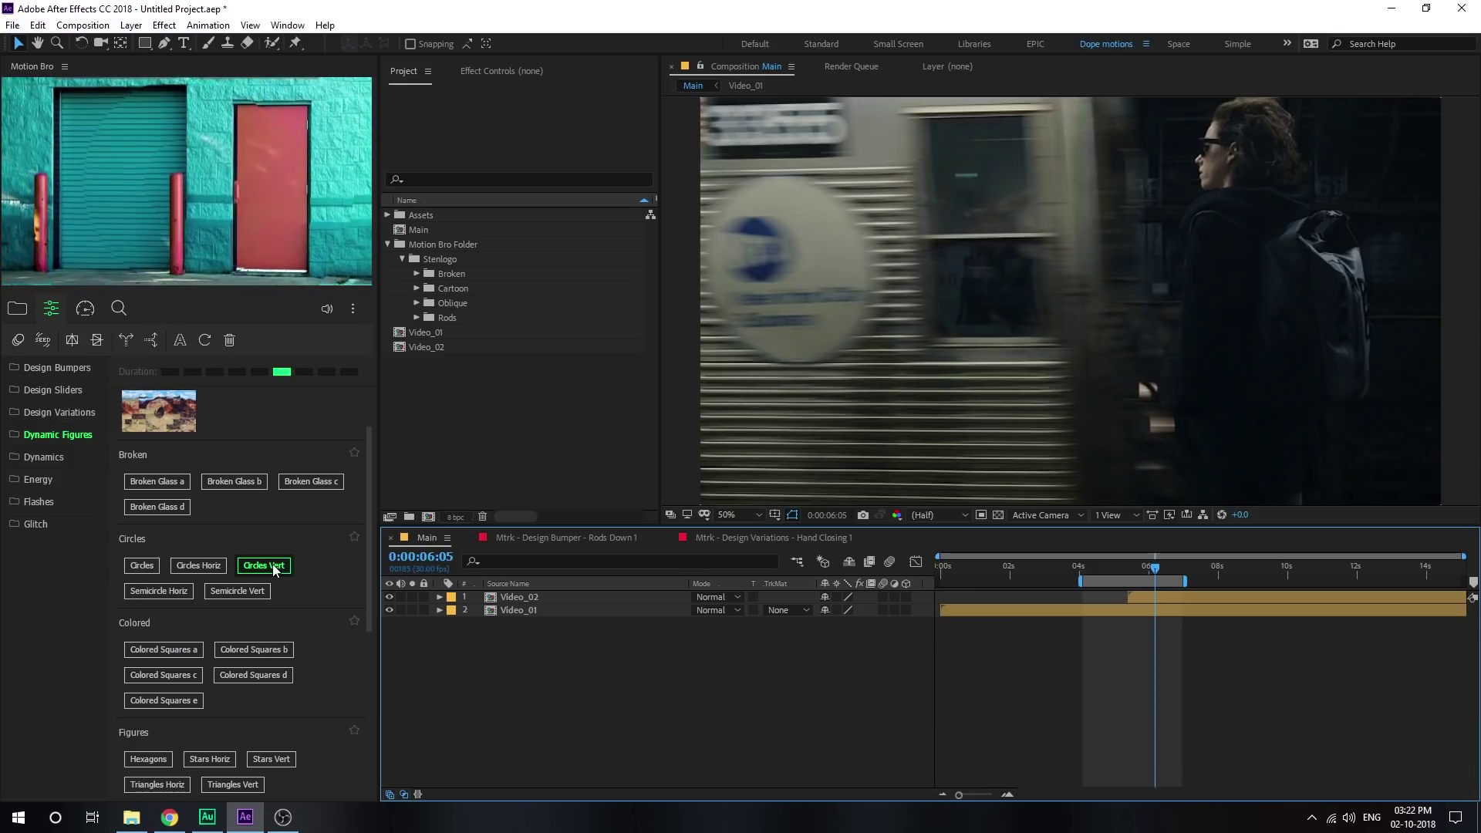
{"action": "mouse_move", "coordinate": [148, 603]}
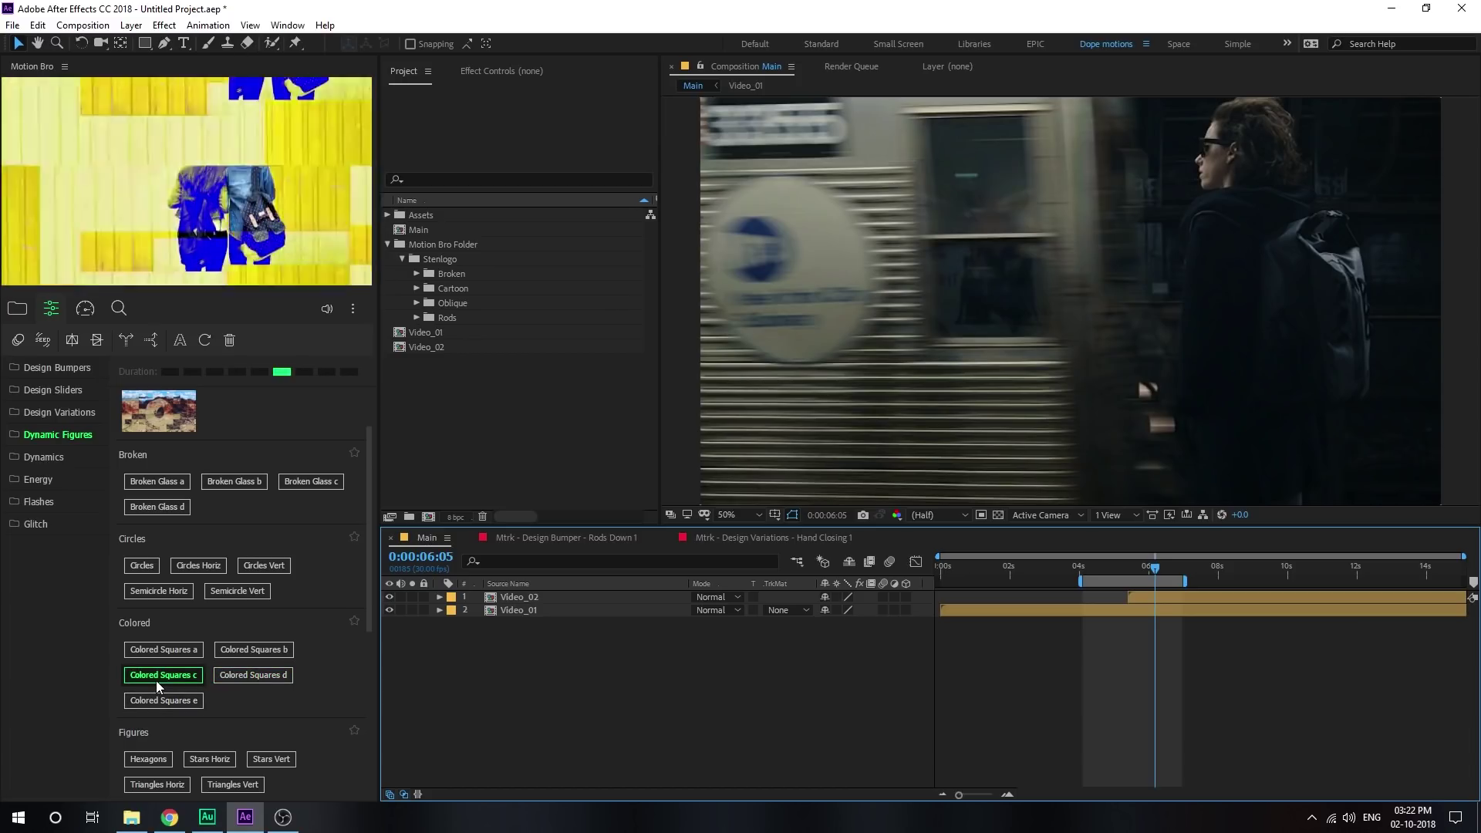
{"action": "scroll", "coordinate": [189, 690], "scroll_direction": "down", "scroll_amount": 2}
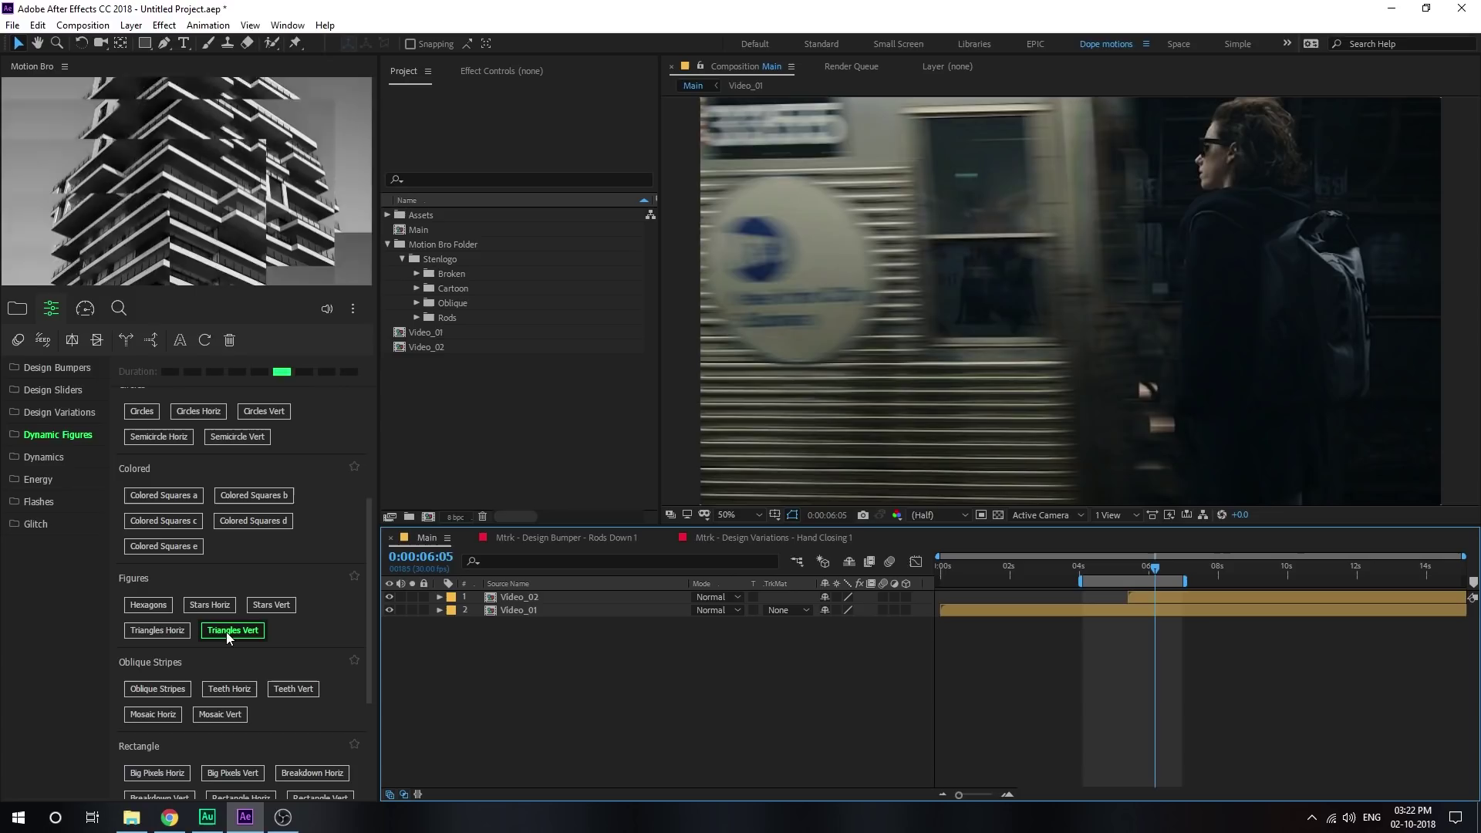
{"action": "scroll", "coordinate": [225, 632], "scroll_direction": "down", "scroll_amount": 2}
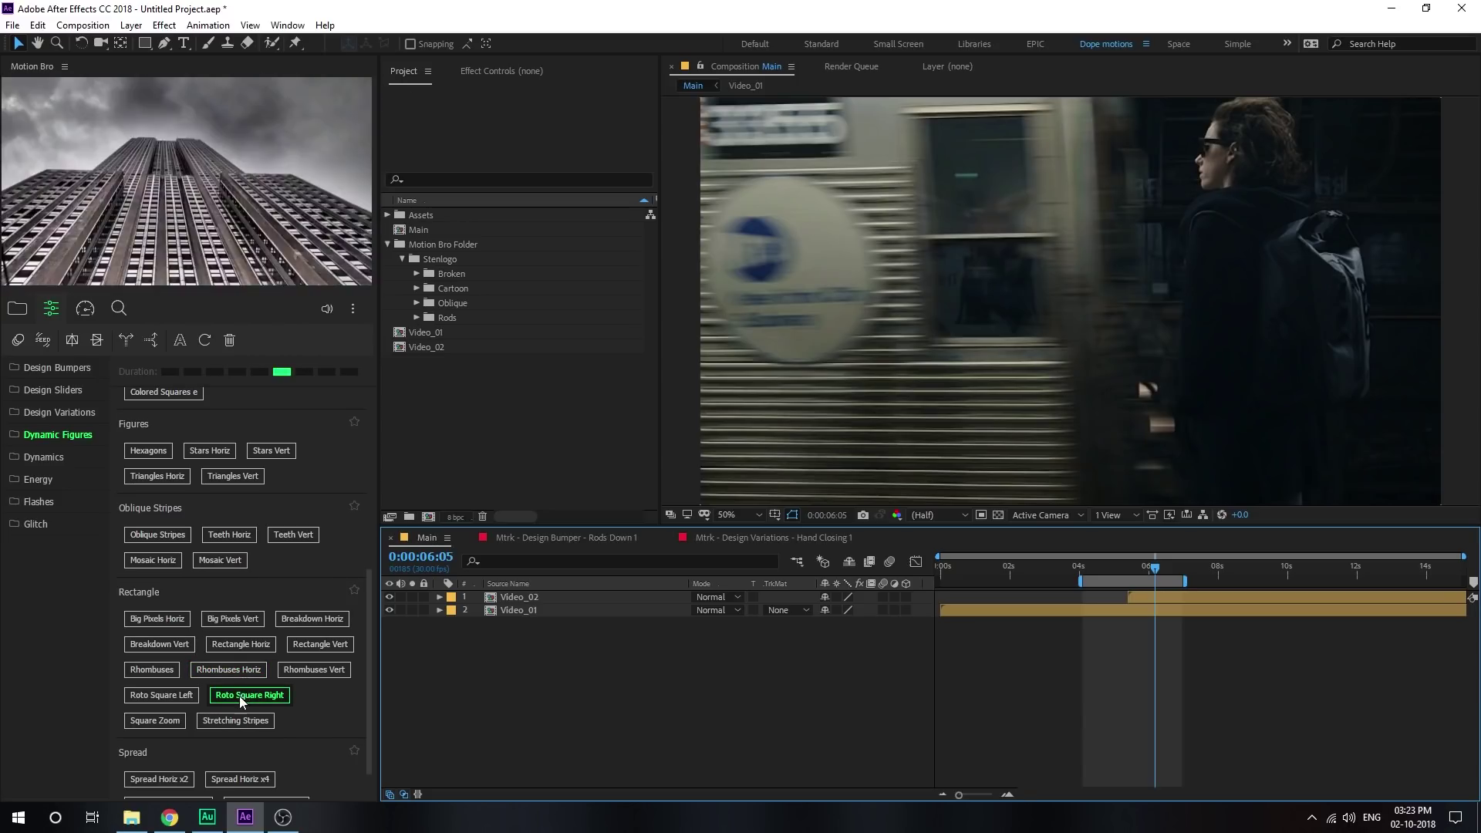
{"action": "scroll", "coordinate": [222, 562], "scroll_direction": "down", "scroll_amount": 1}
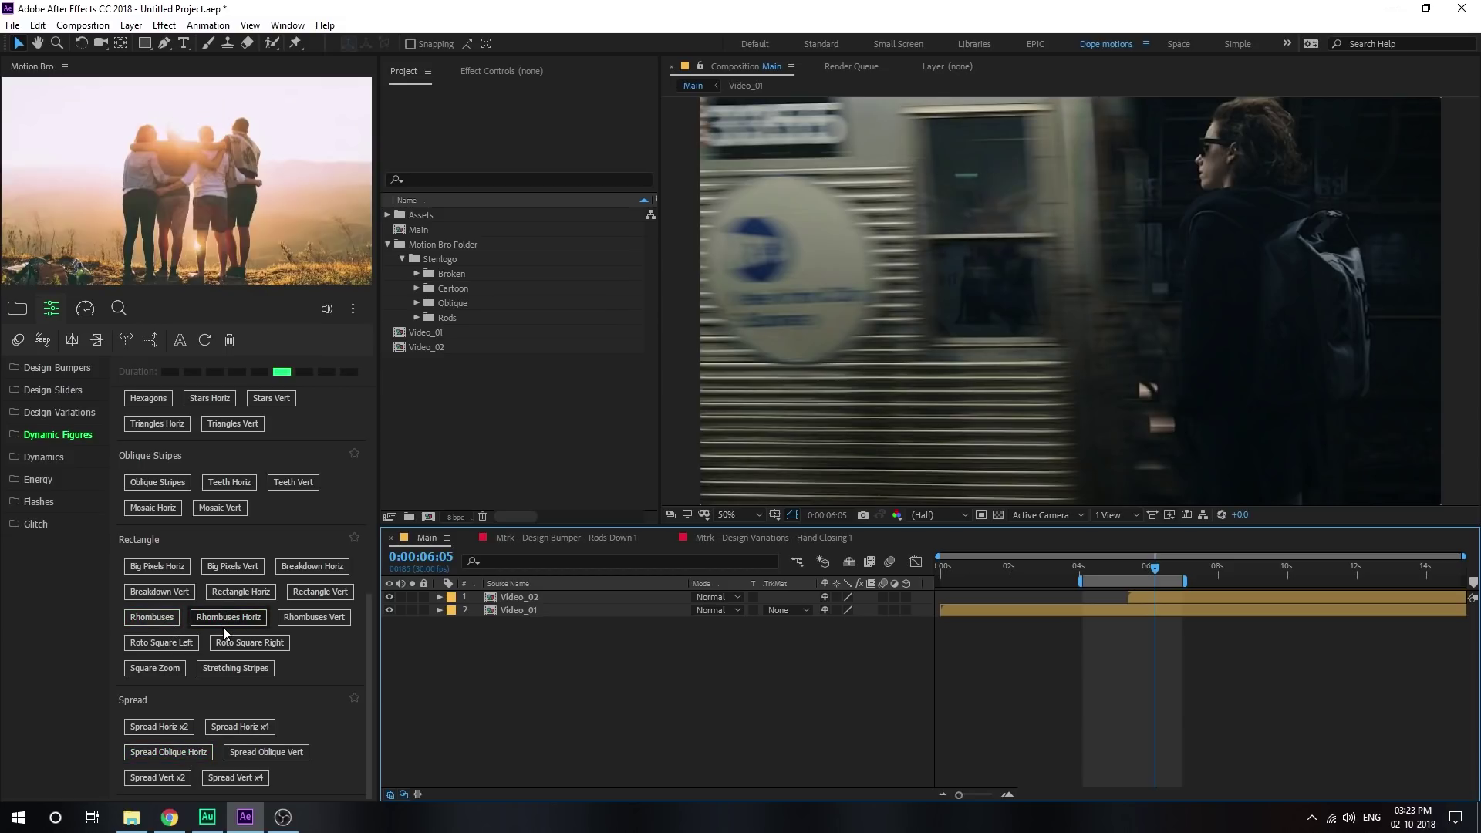
Show Motion Bro's Dynamics presets from the top and return the playhead to 0:00:05:12
{"action": "left_click", "coordinate": [35, 461]}
{"action": "scroll", "coordinate": [191, 469], "scroll_direction": "up", "scroll_amount": 3}
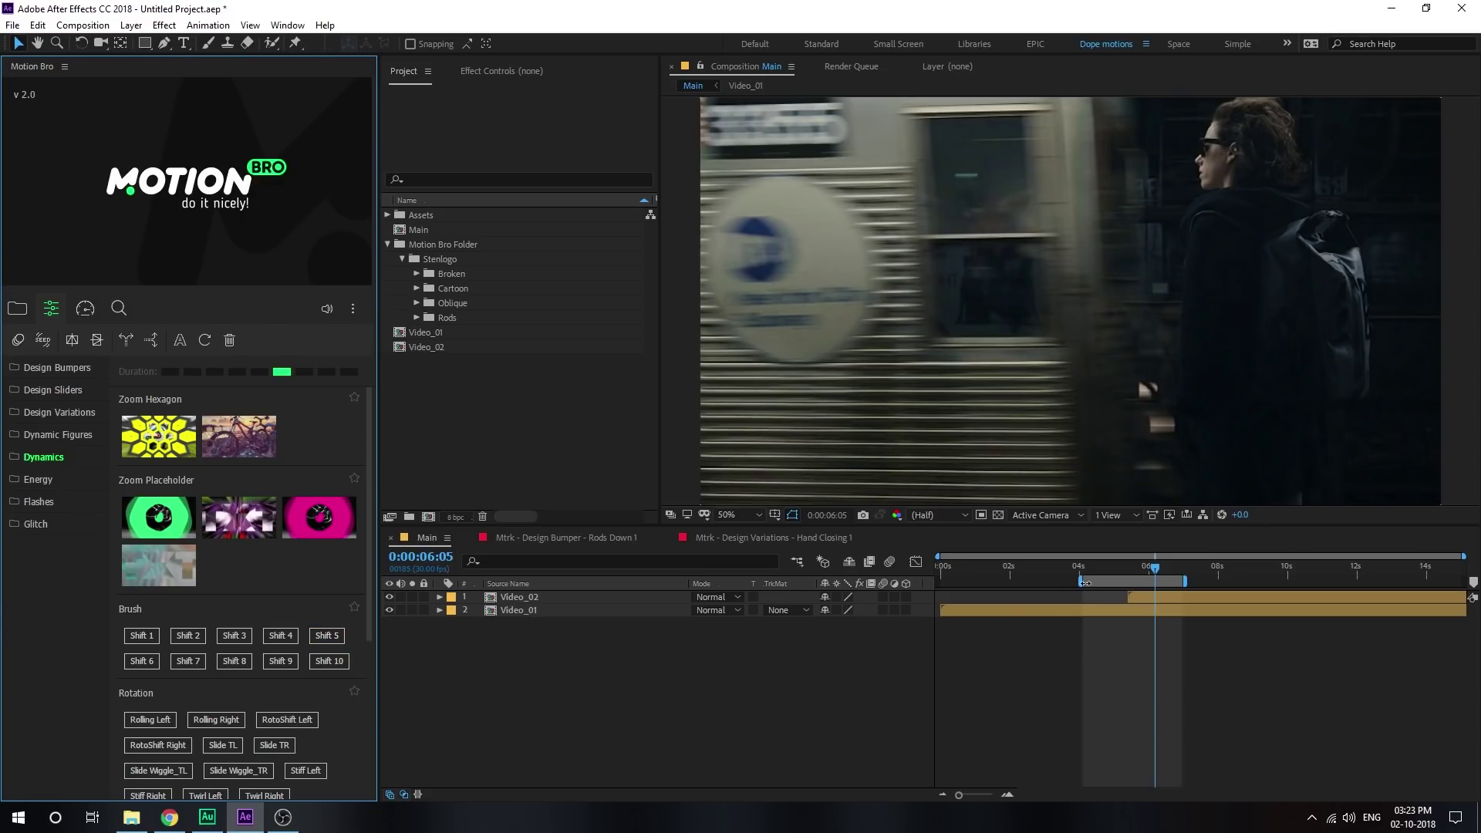
{"action": "left_click_drag", "start_coordinate": [1117, 567], "coordinate": [1128, 566]}
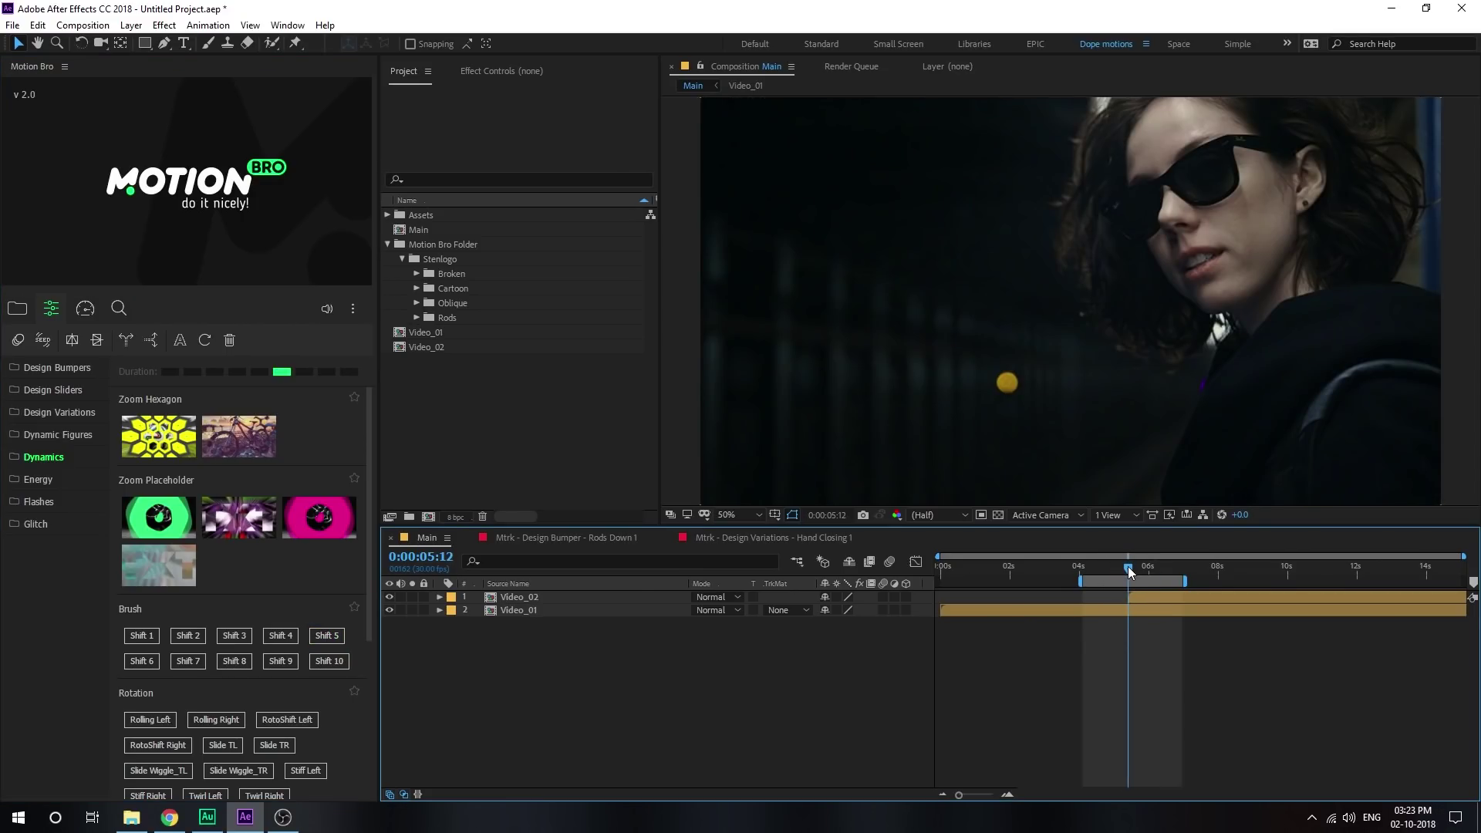
Apply Brush Shift 5 at the cut and play a preview from before it
{"action": "left_click", "coordinate": [327, 635]}
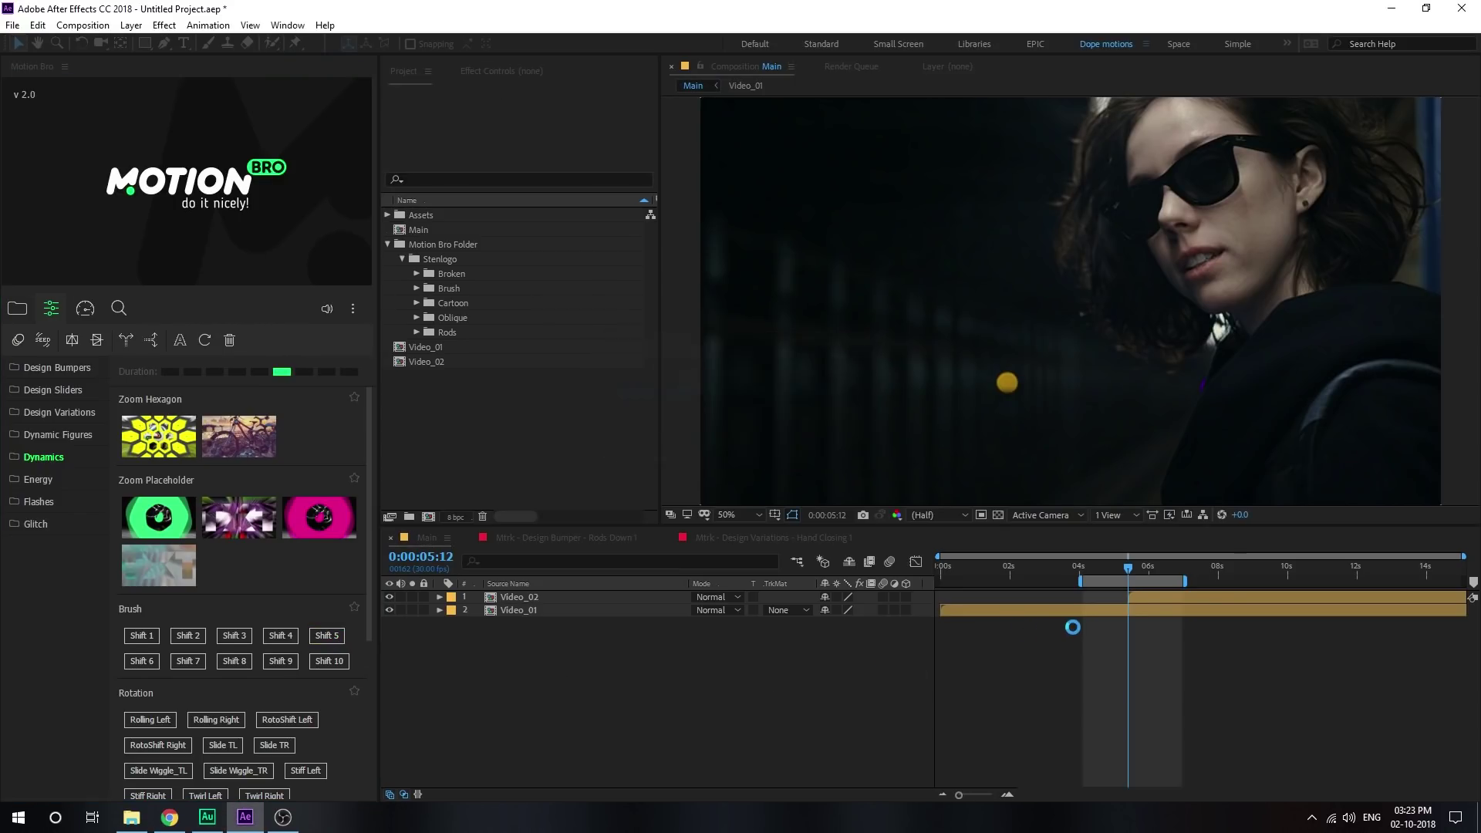
{"action": "left_click", "coordinate": [1109, 566]}
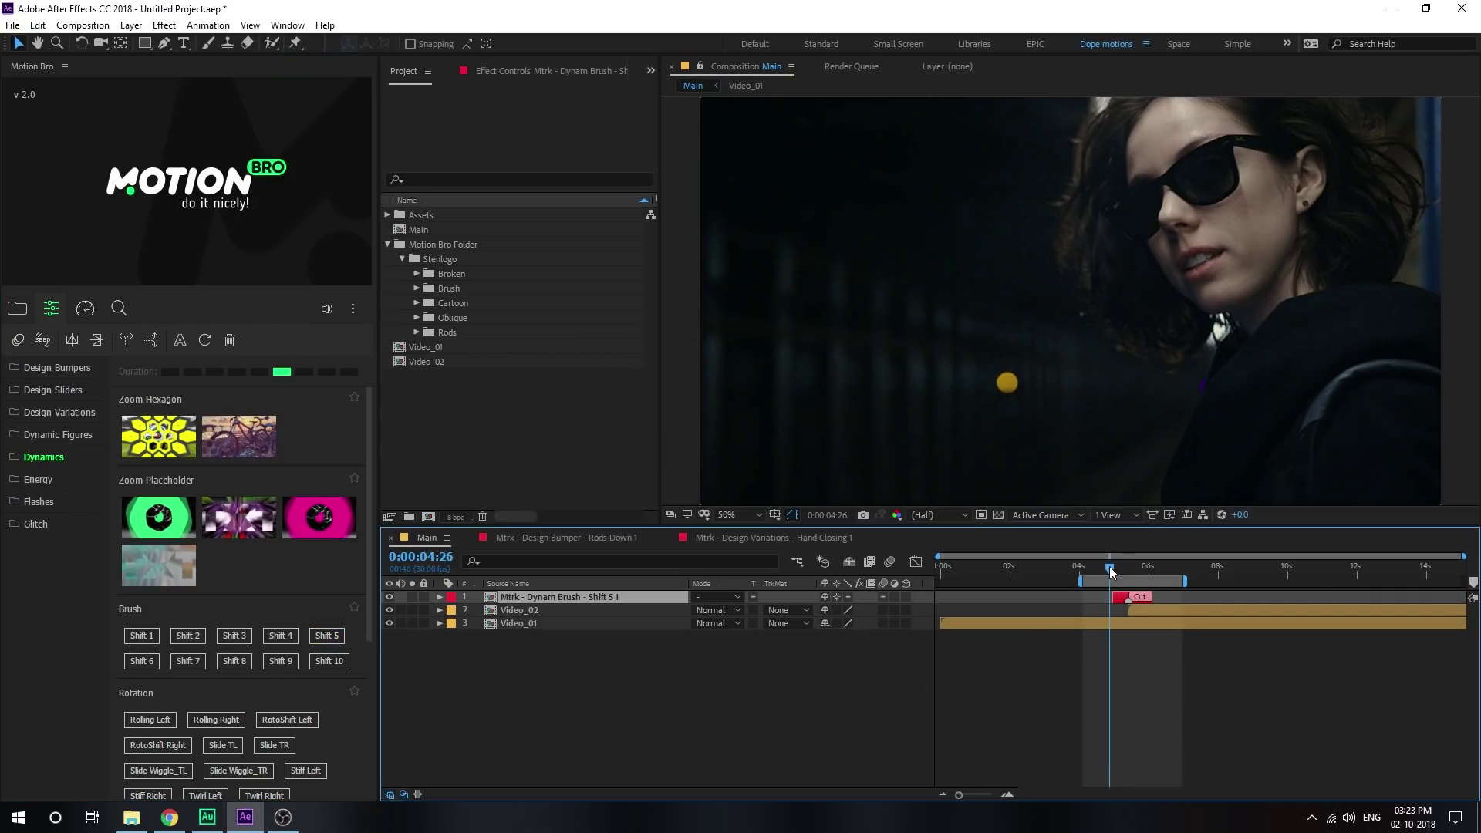
{"action": "key", "text": "space"}
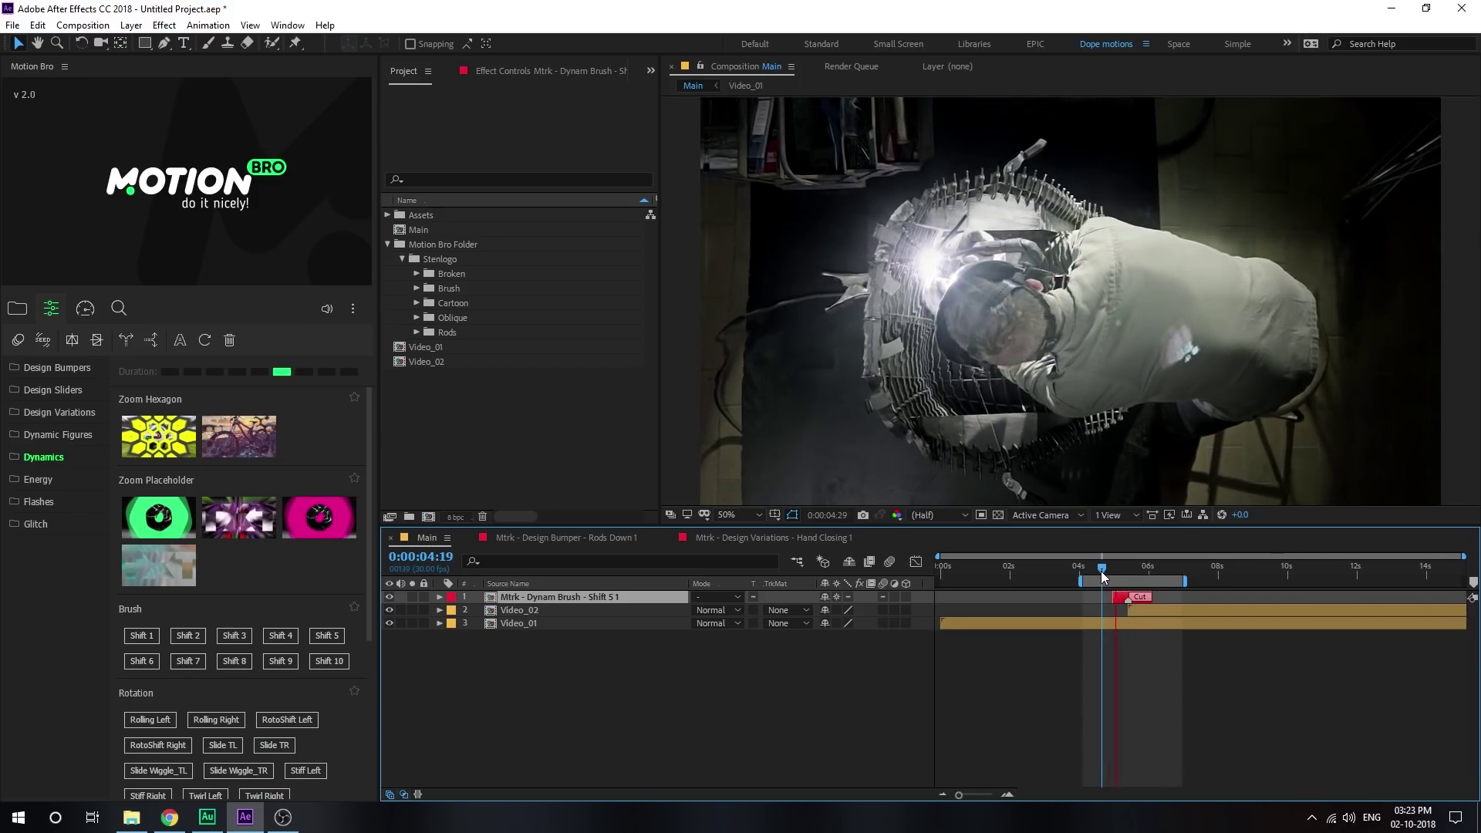
{"action": "left_click", "coordinate": [1114, 574]}
Scrub and replay the brush transition, then delete the Brush Shift 5 layer
{"action": "mouse_move", "coordinate": [1115, 578]}
{"action": "left_mouse_down"}
{"action": "mouse_move", "coordinate": [1128, 579]}
{"action": "mouse_move", "coordinate": [1115, 577]}
{"action": "left_mouse_up"}
{"action": "key", "text": "space"}
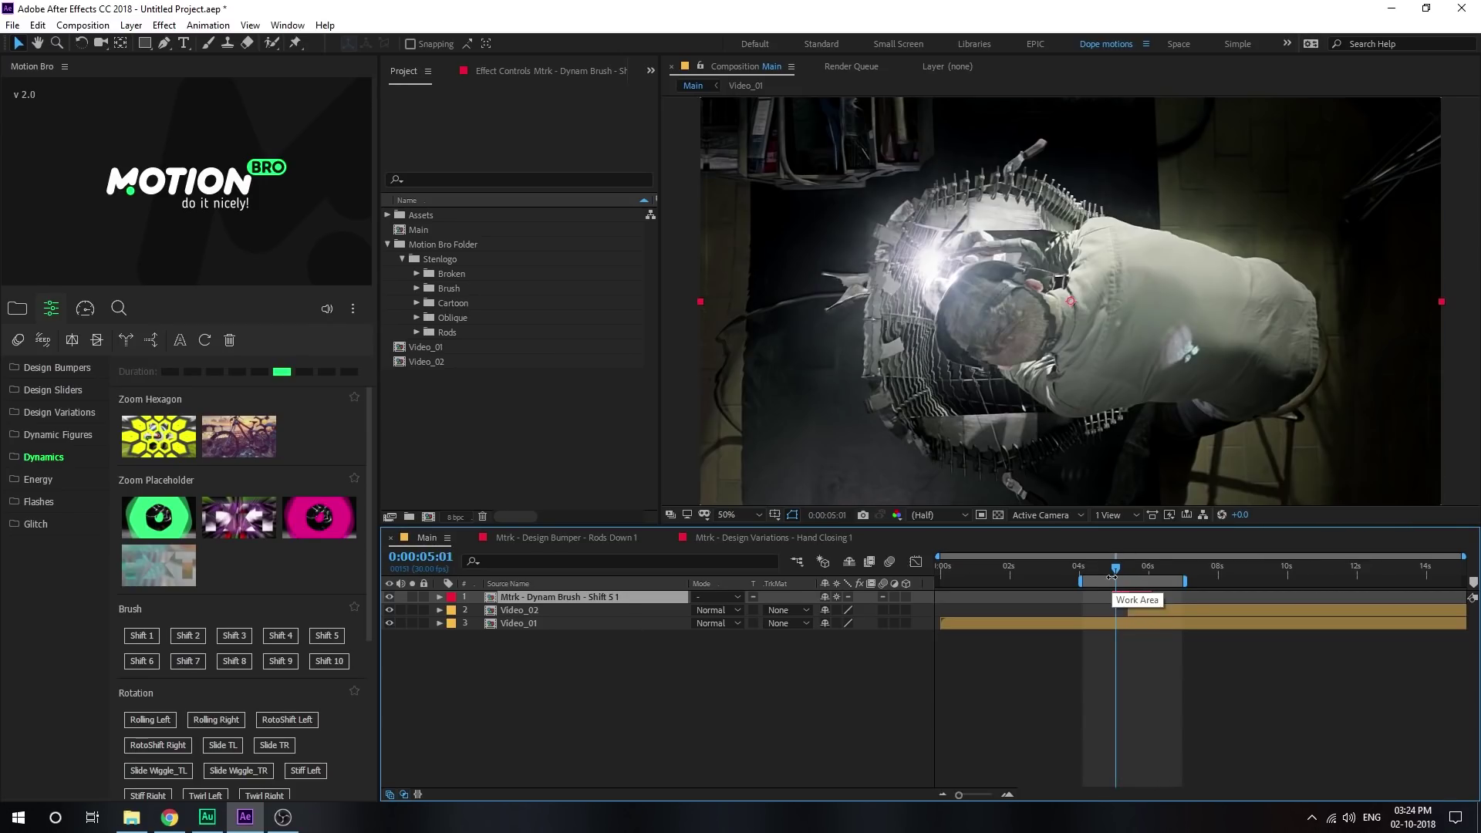
{"action": "left_click_drag", "start_coordinate": [1111, 576], "coordinate": [1127, 568]}
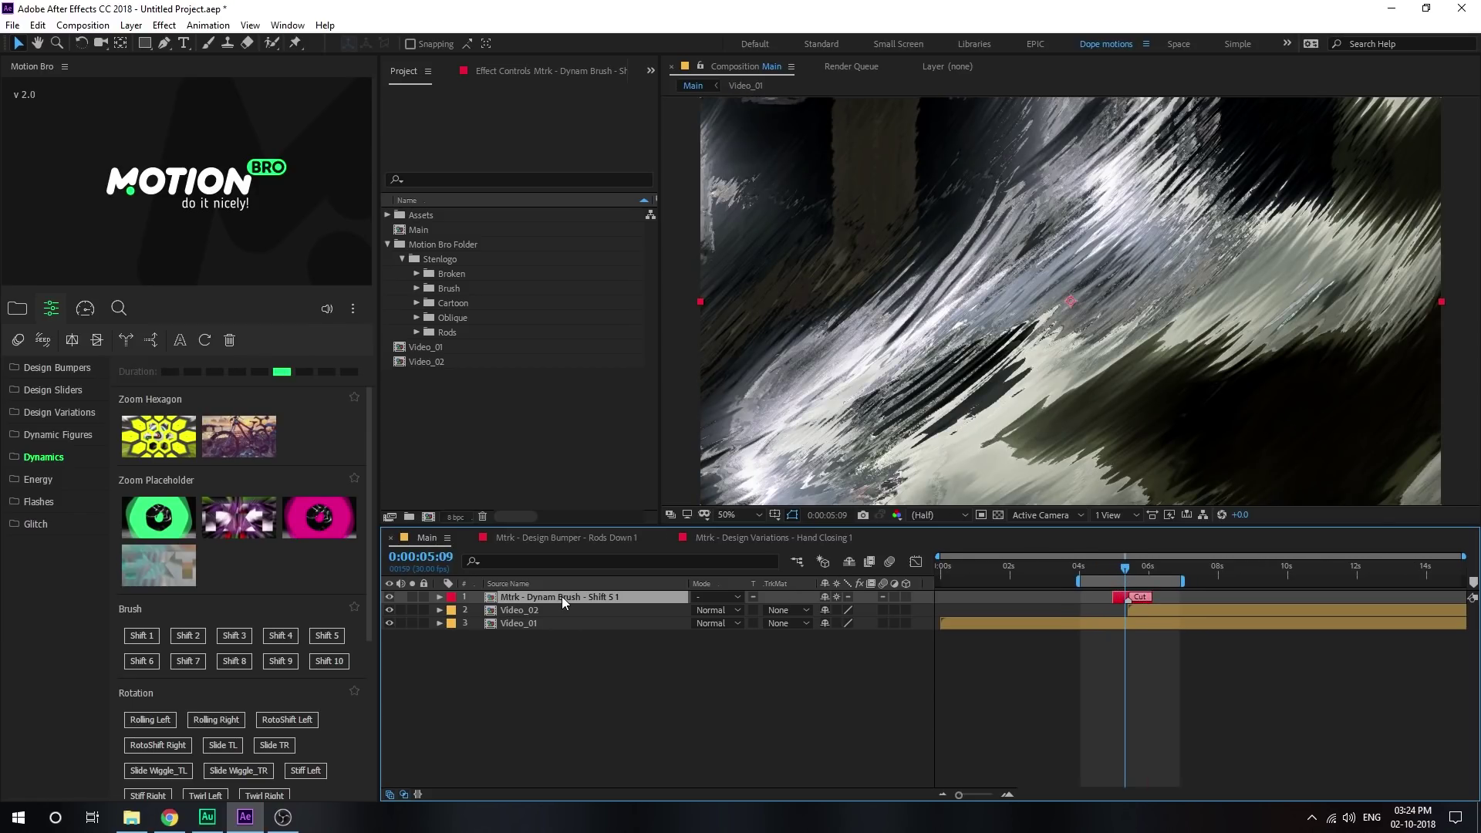
{"action": "key", "text": "Delete"}
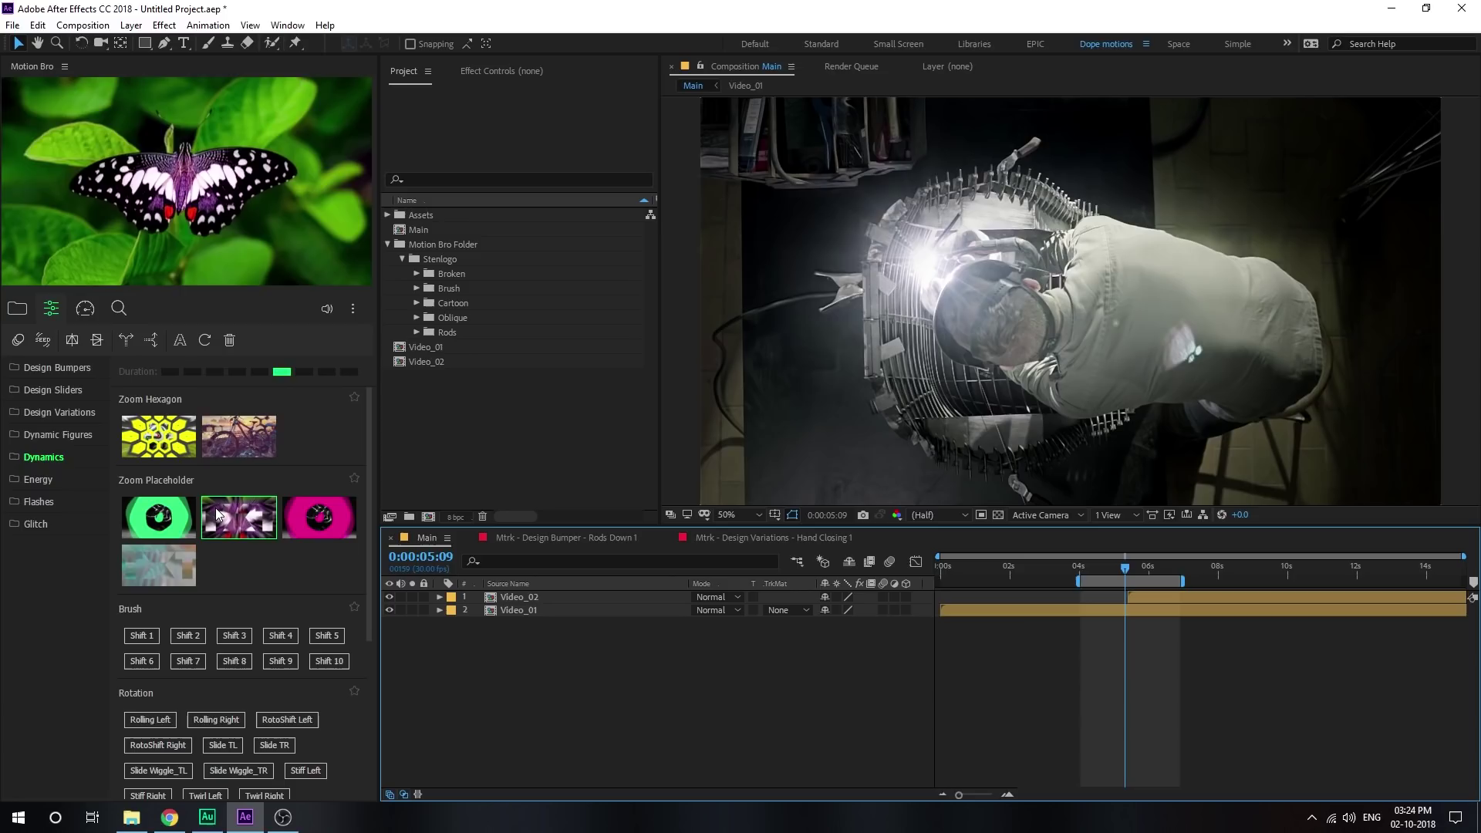
Show the Energy presets, such as Fire Explosion, Fire Lilac and Fire Orange, in Motion Bro
{"action": "scroll", "coordinate": [212, 525], "scroll_direction": "down", "scroll_amount": 2}
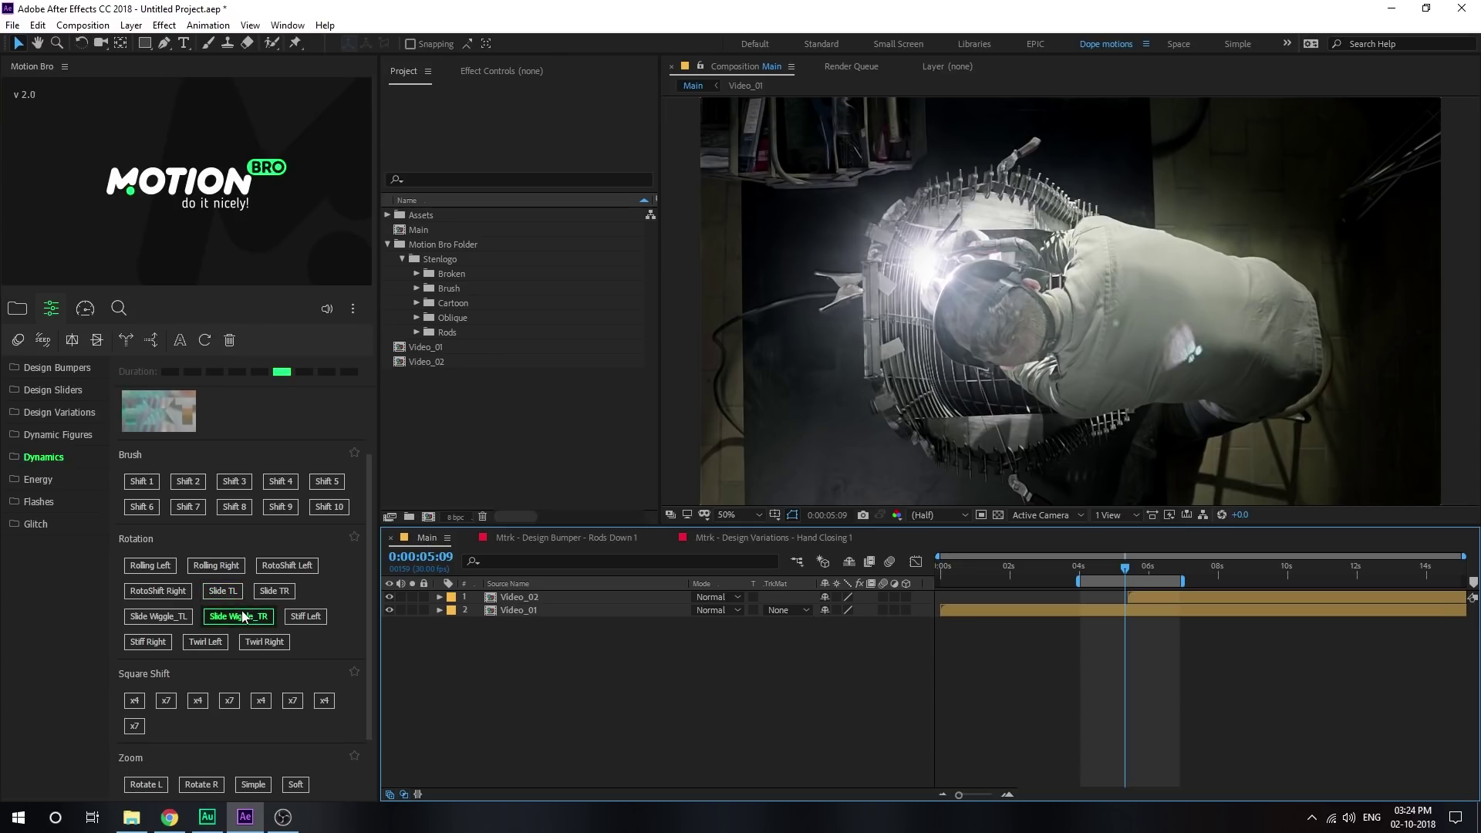
{"action": "scroll", "coordinate": [135, 613], "scroll_direction": "down", "scroll_amount": 1}
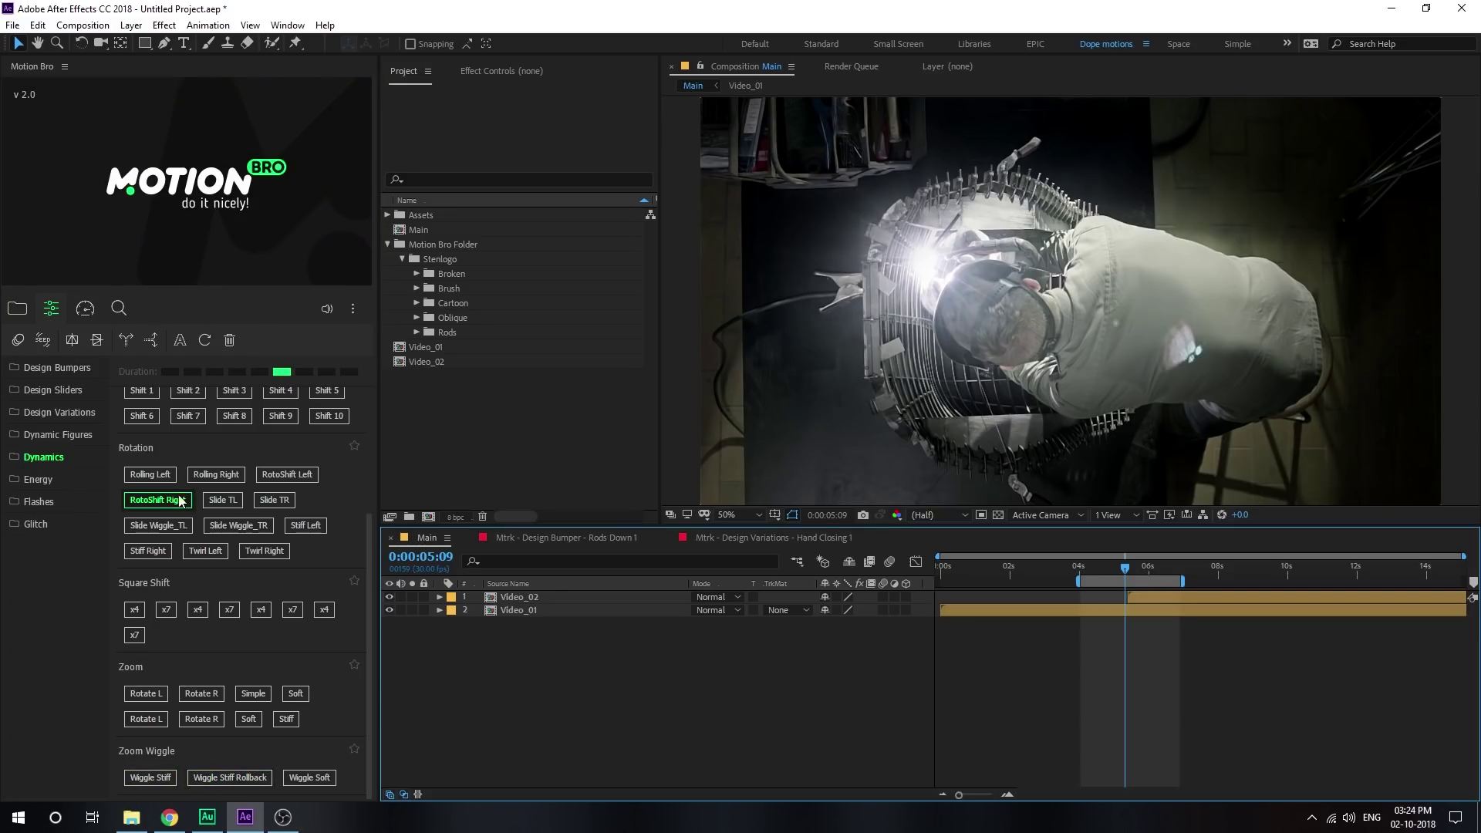
{"action": "left_click", "coordinate": [45, 487]}
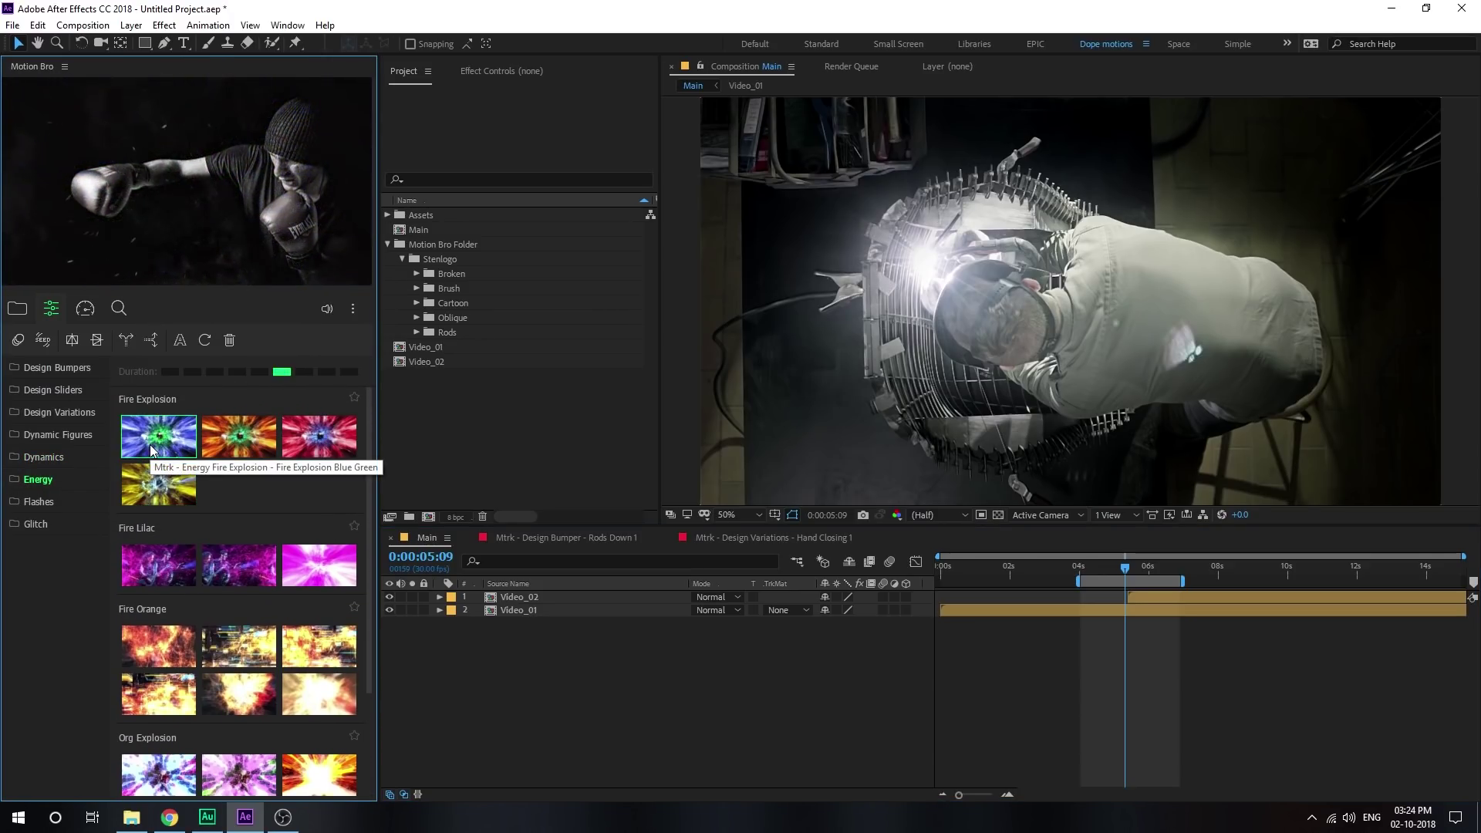
Apply Fire Explosion Blue Green at the cut and scrub and play a preview
{"action": "left_click", "coordinate": [160, 436]}
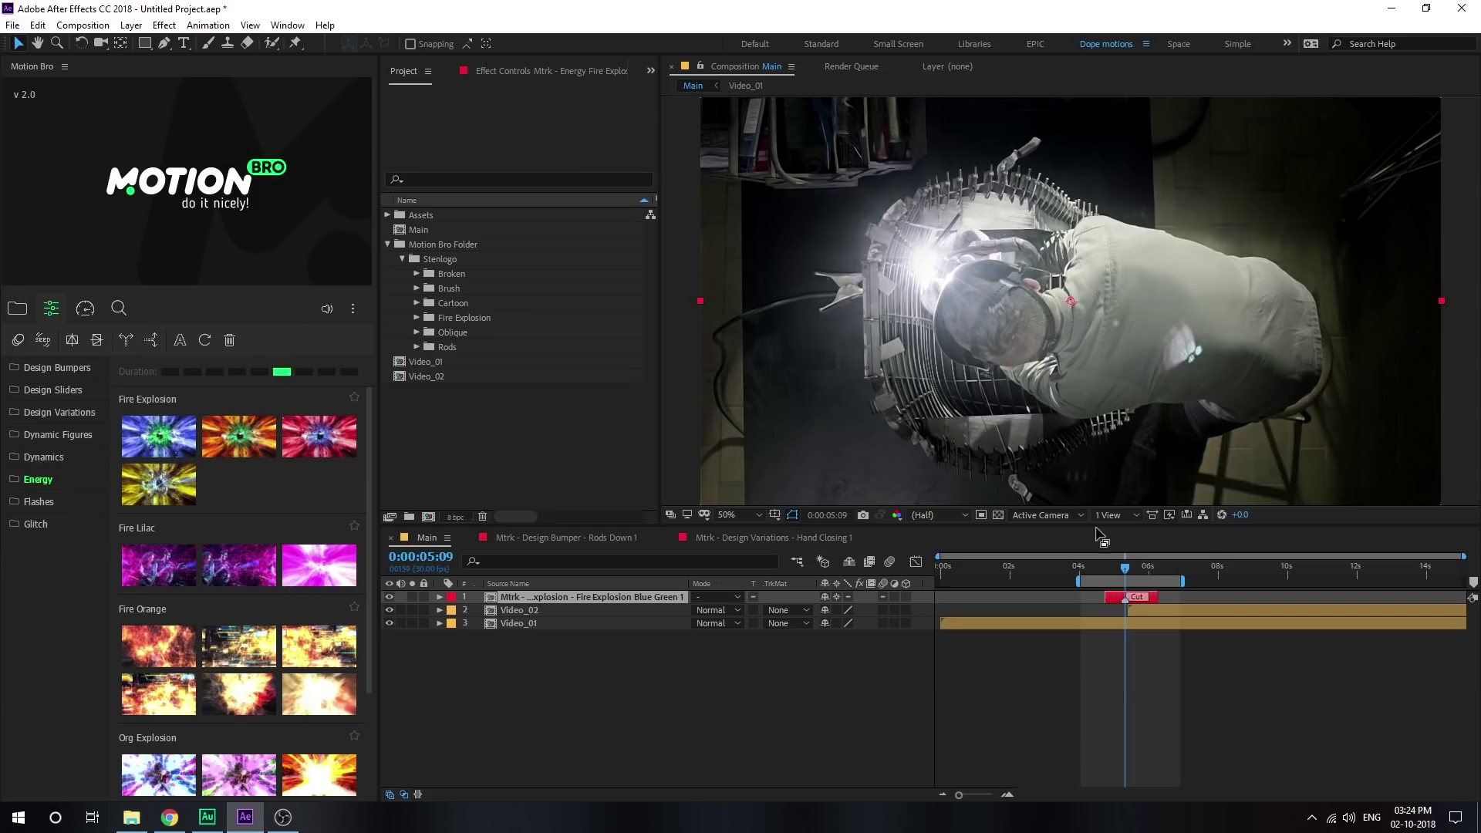
{"action": "left_click", "coordinate": [1103, 566]}
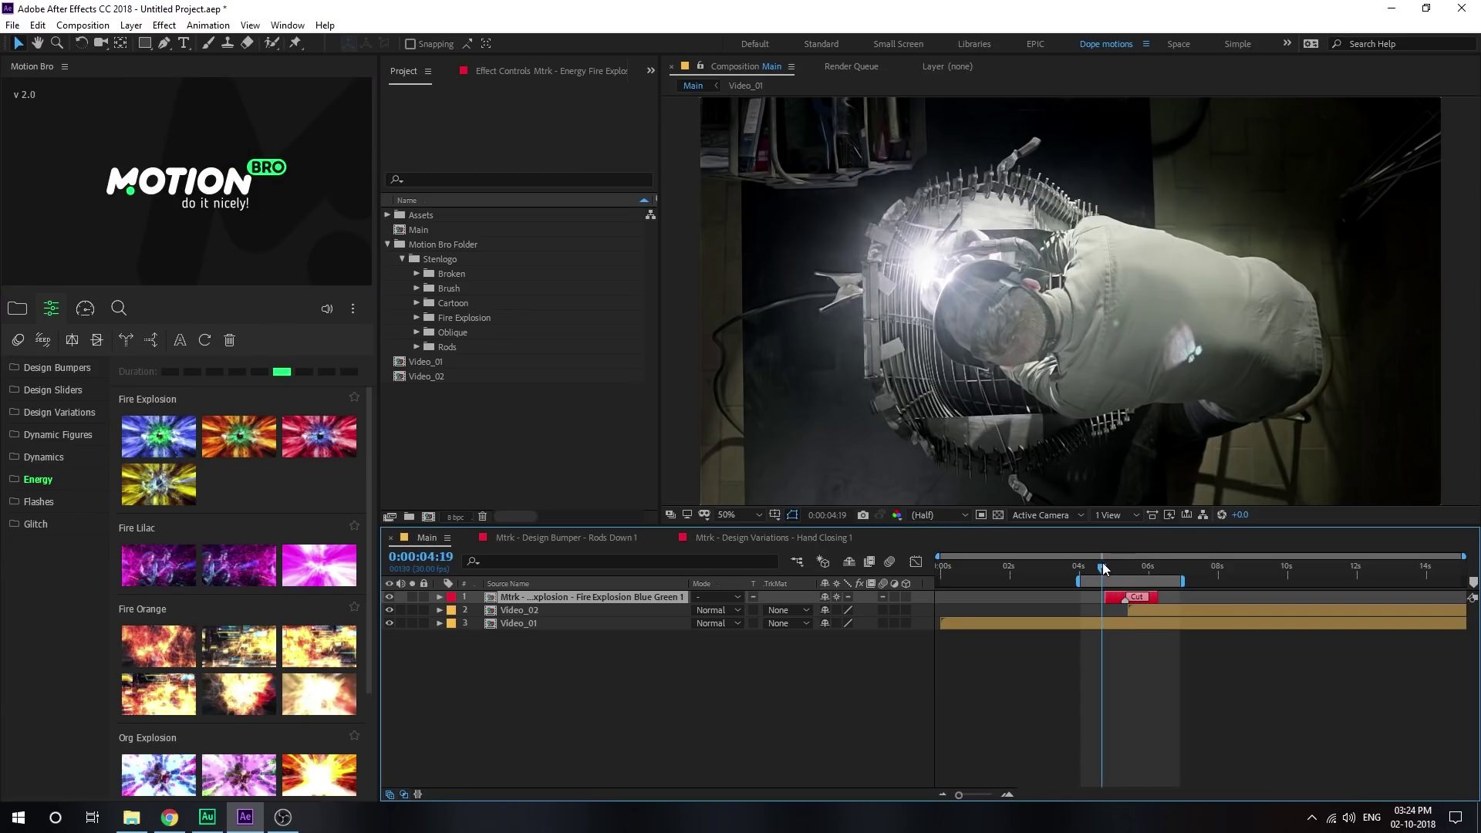
{"action": "mouse_move", "coordinate": [1102, 566]}
{"action": "left_mouse_down"}
{"action": "mouse_move", "coordinate": [1150, 566]}
{"action": "mouse_move", "coordinate": [1103, 575]}
{"action": "left_mouse_up"}
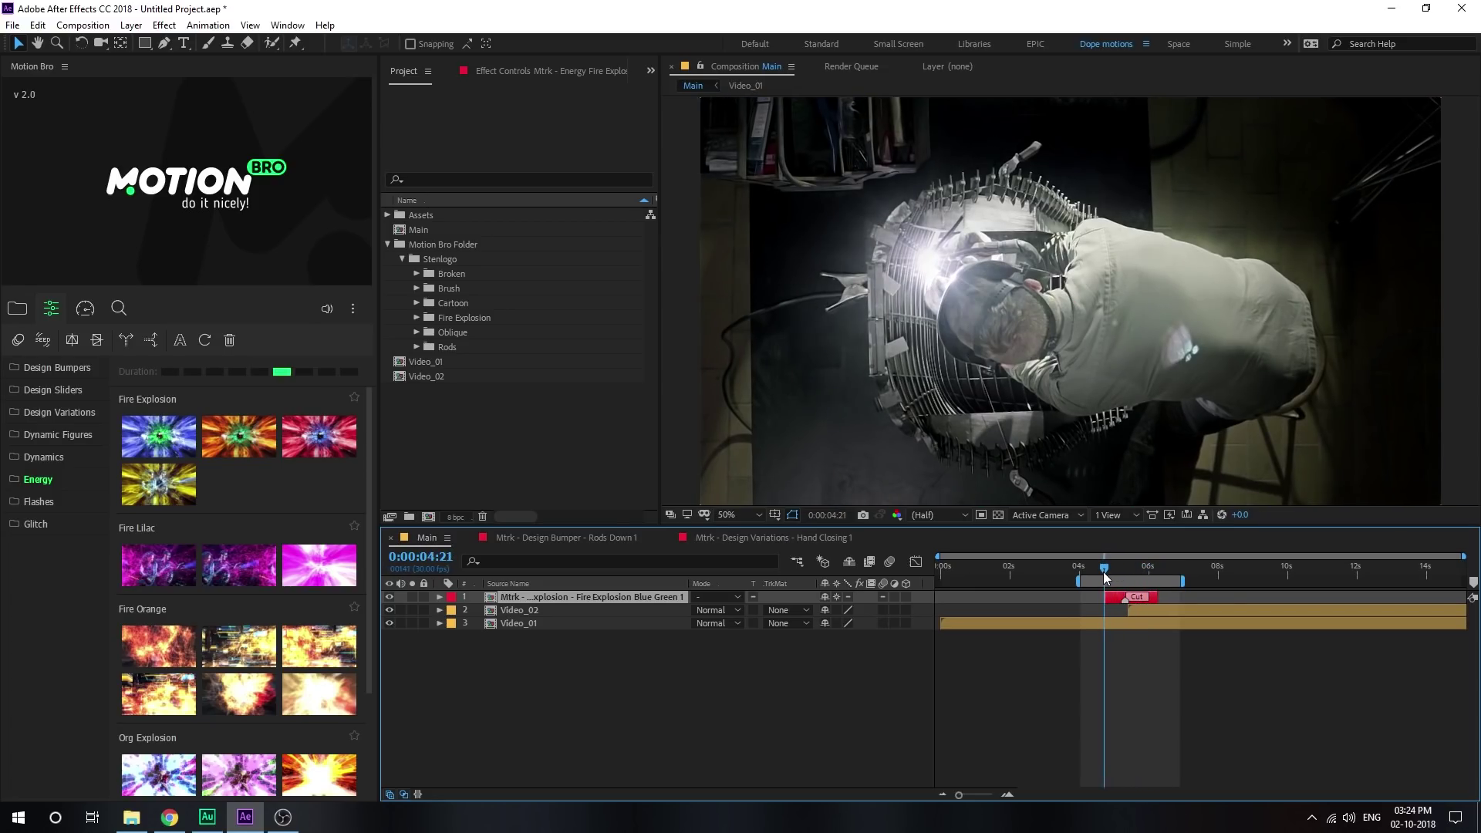
{"action": "key", "text": "space"}
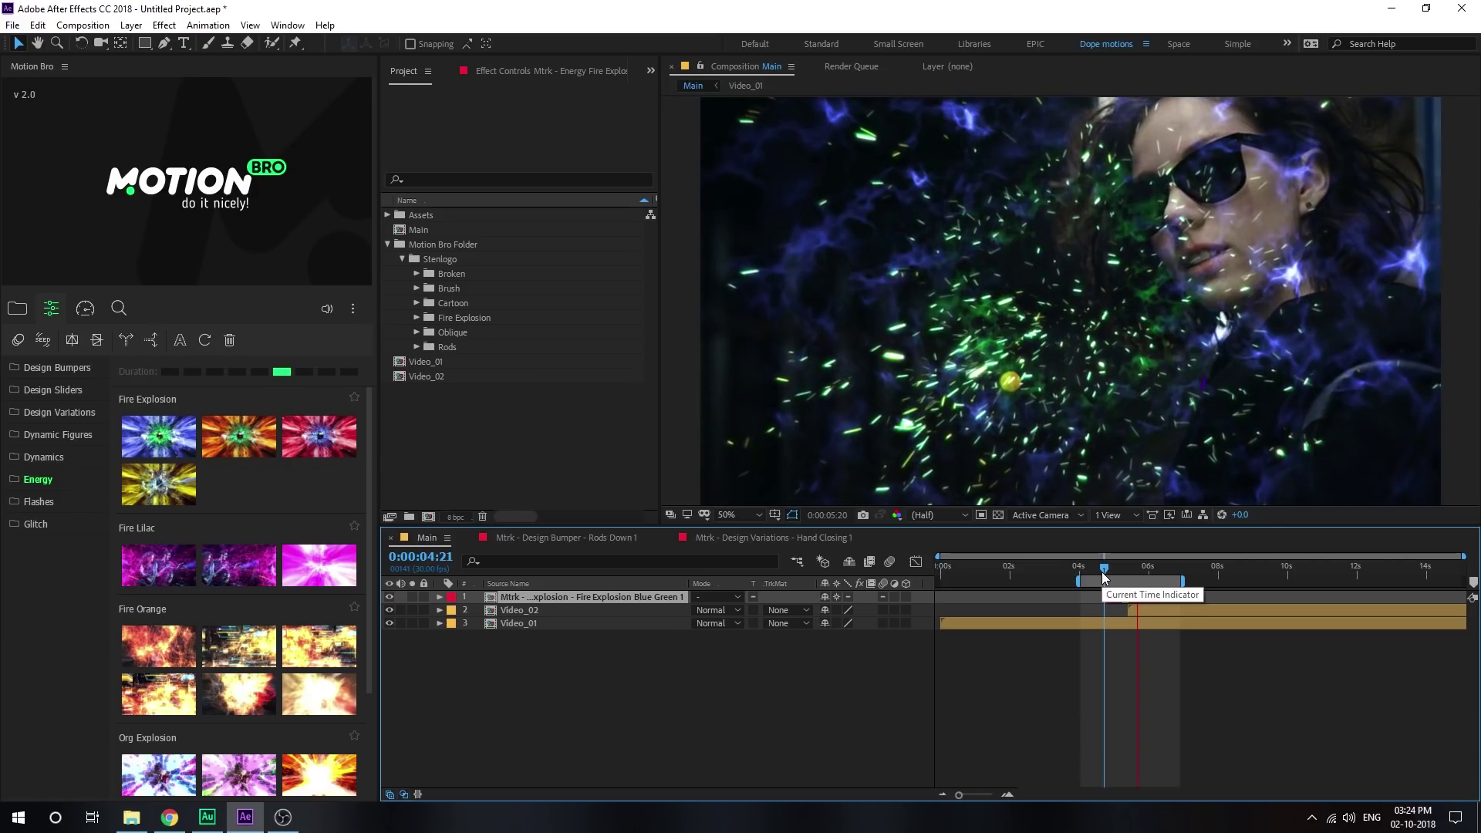
Replay the explosion preview, move to 0:00:05:23, and delete the transition layer
{"action": "left_click", "coordinate": [1101, 571]}
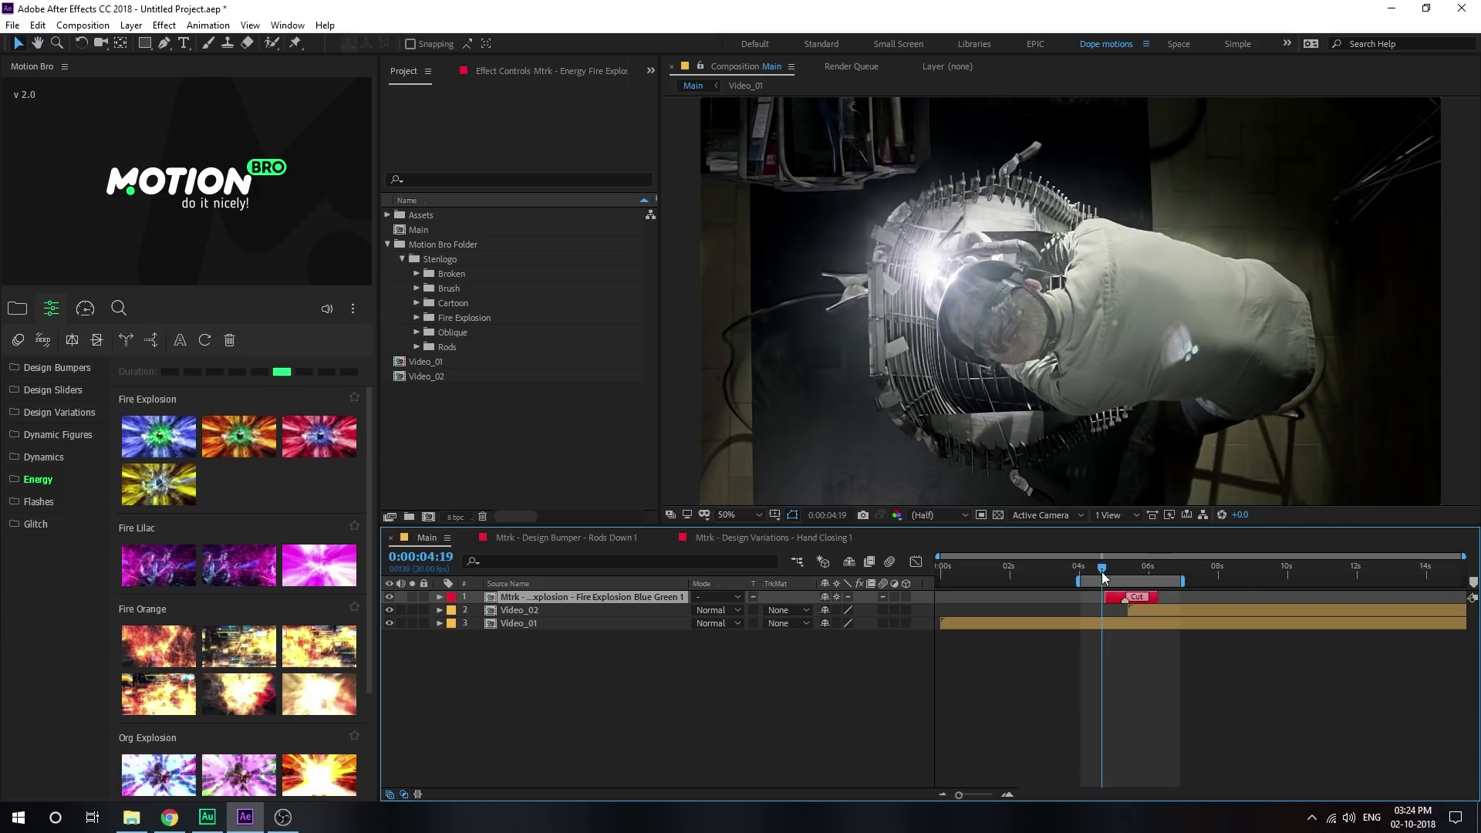
{"action": "key", "text": "space"}
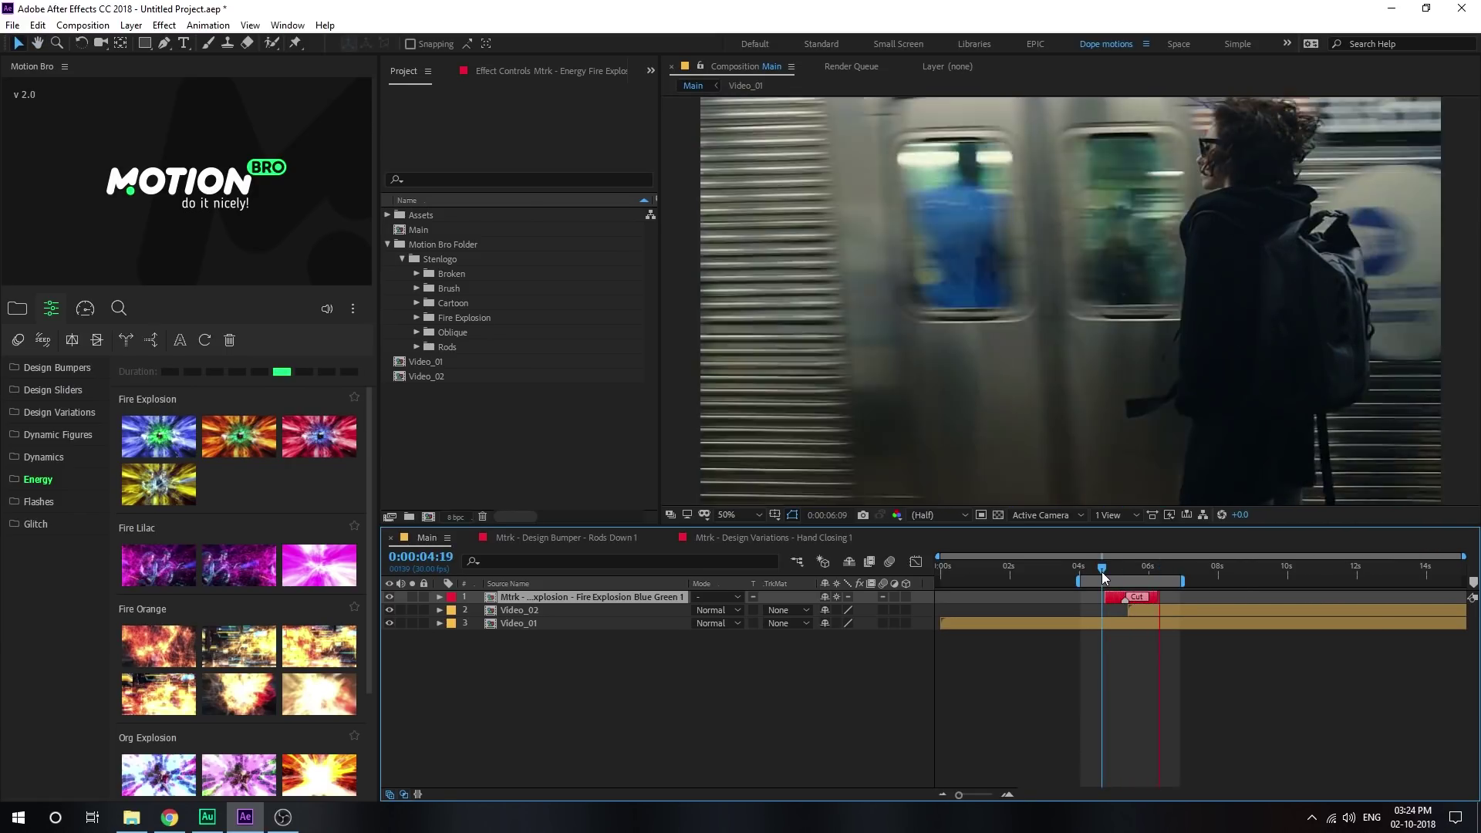
{"action": "left_click", "coordinate": [1104, 572]}
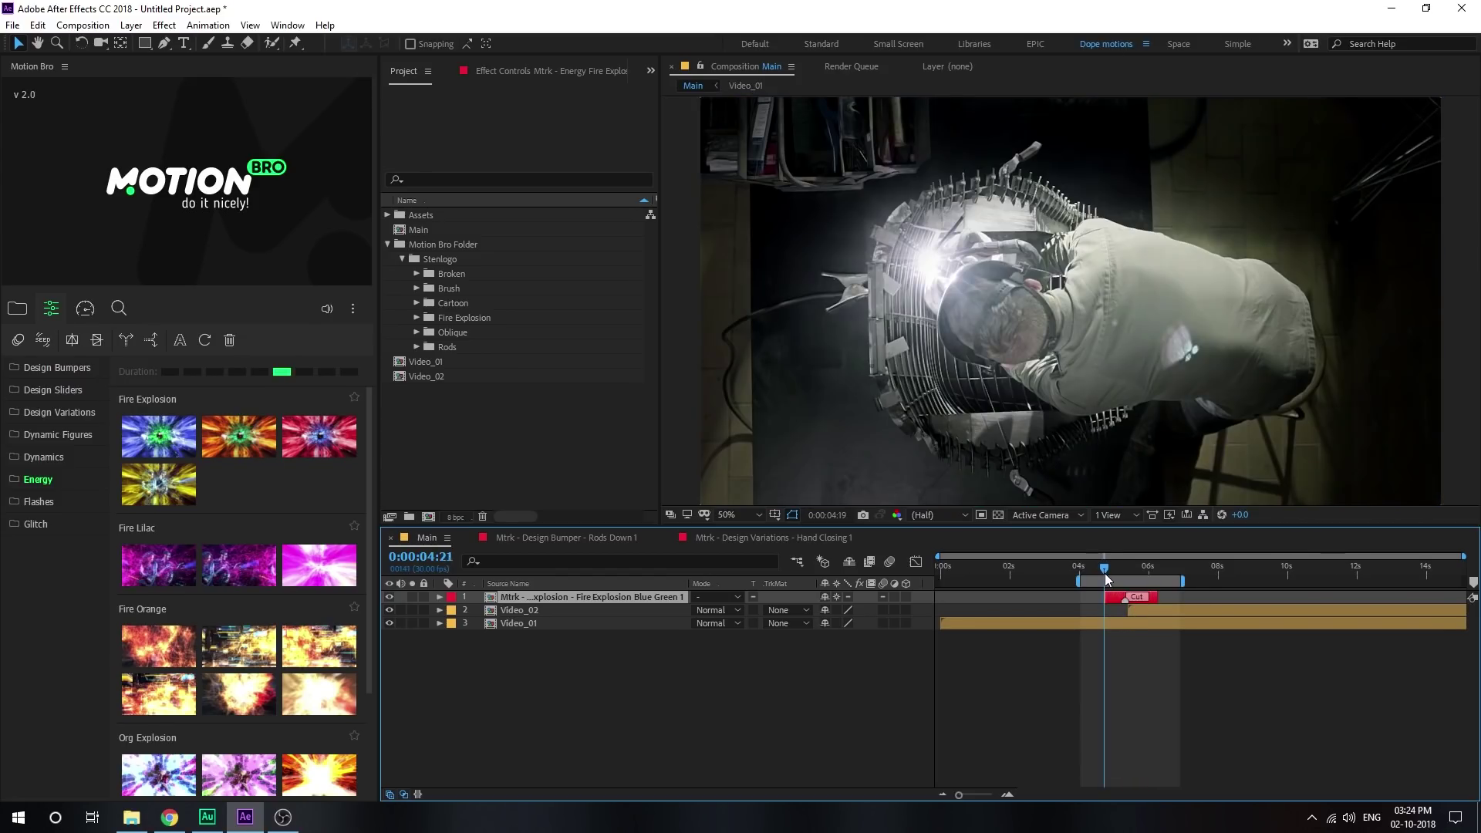
{"action": "left_click_drag", "start_coordinate": [1106, 577], "coordinate": [1140, 578]}
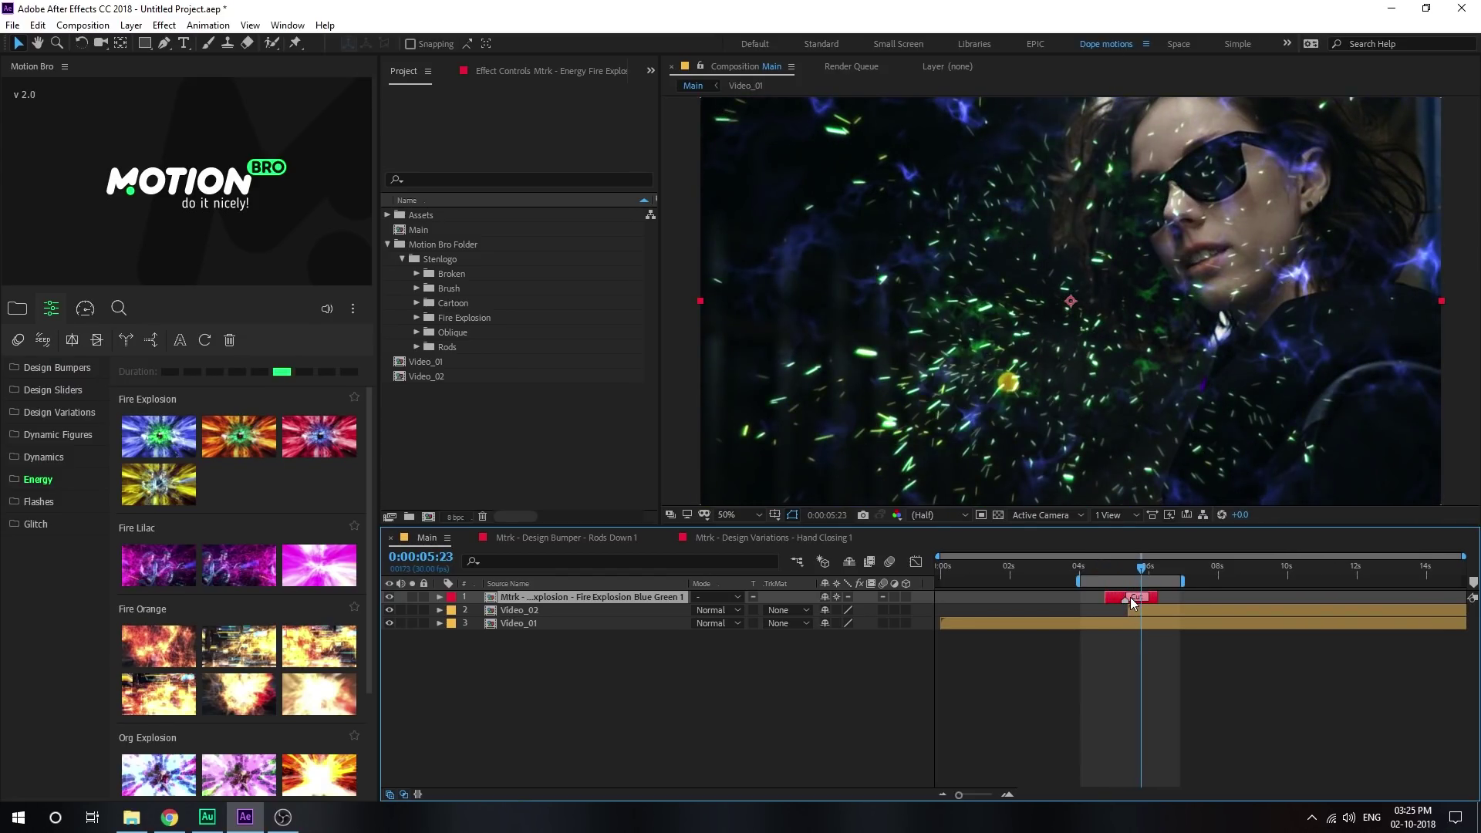
{"action": "key", "text": "Delete"}
Preview the Org Explosion and Part Explosion Energy variants in Motion Bro
{"action": "mouse_move", "coordinate": [248, 450]}
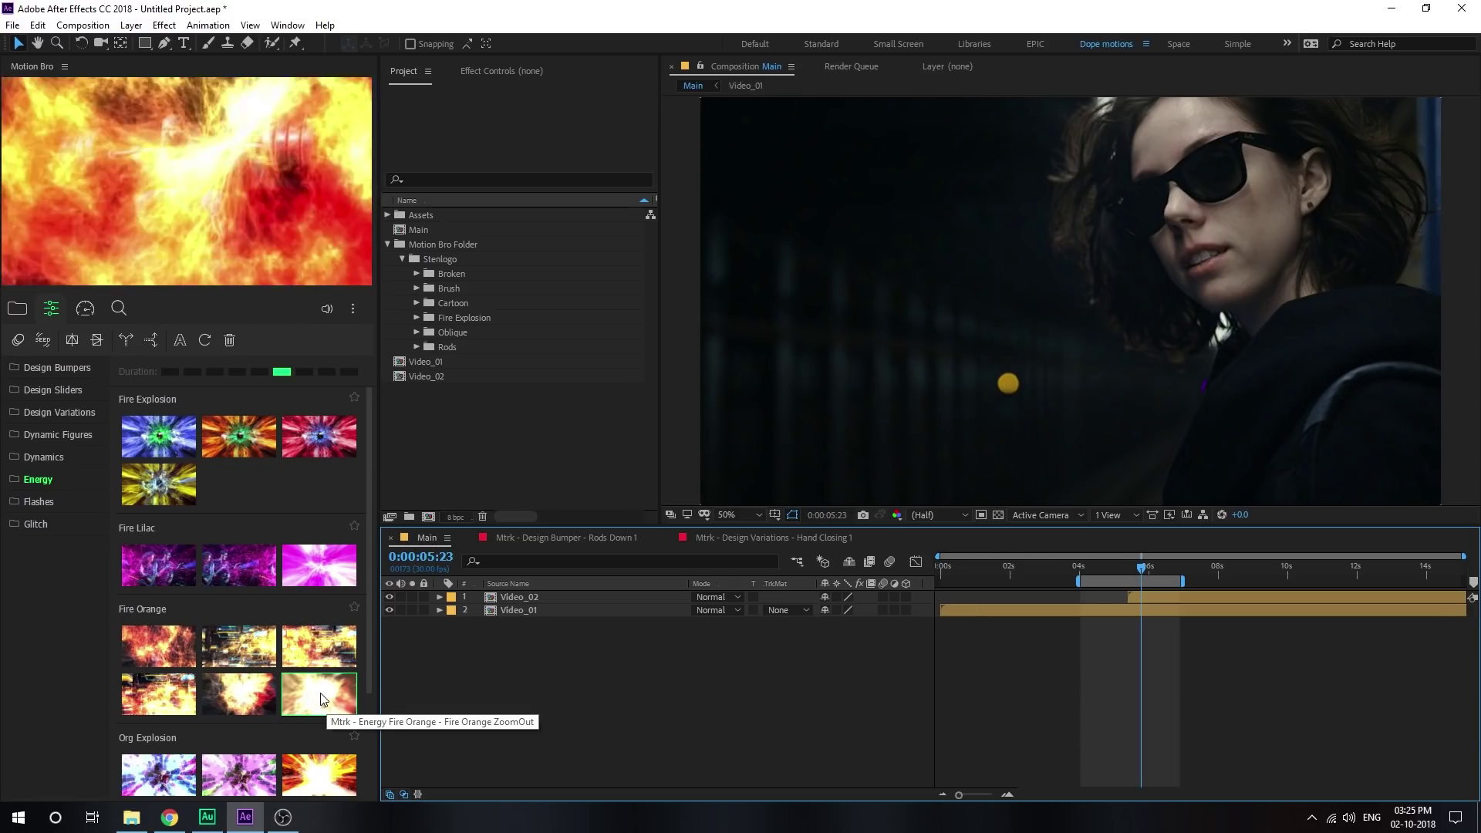
{"action": "scroll", "coordinate": [321, 698], "scroll_direction": "down", "scroll_amount": 2}
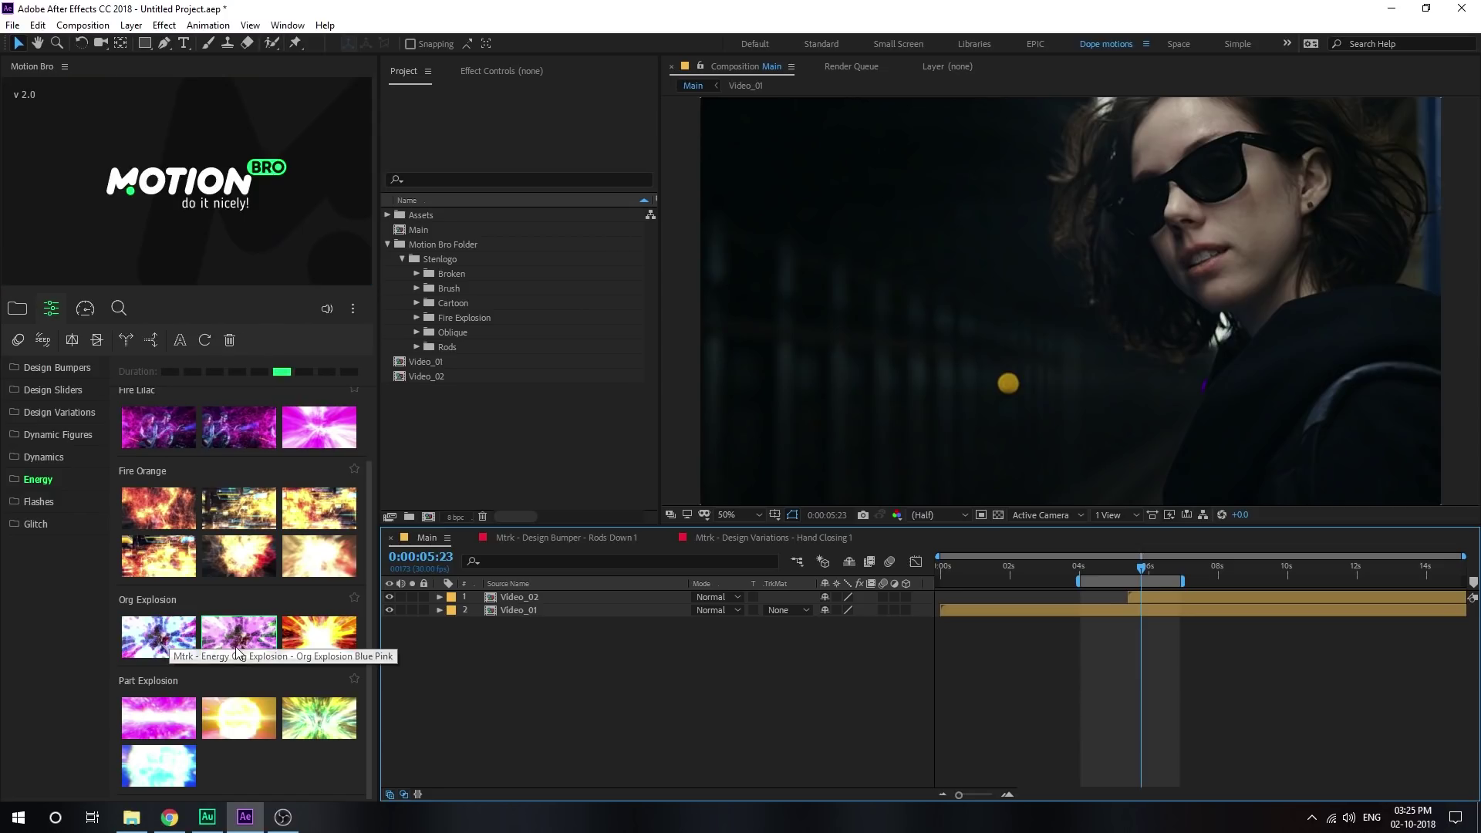
{"action": "mouse_move", "coordinate": [251, 644]}
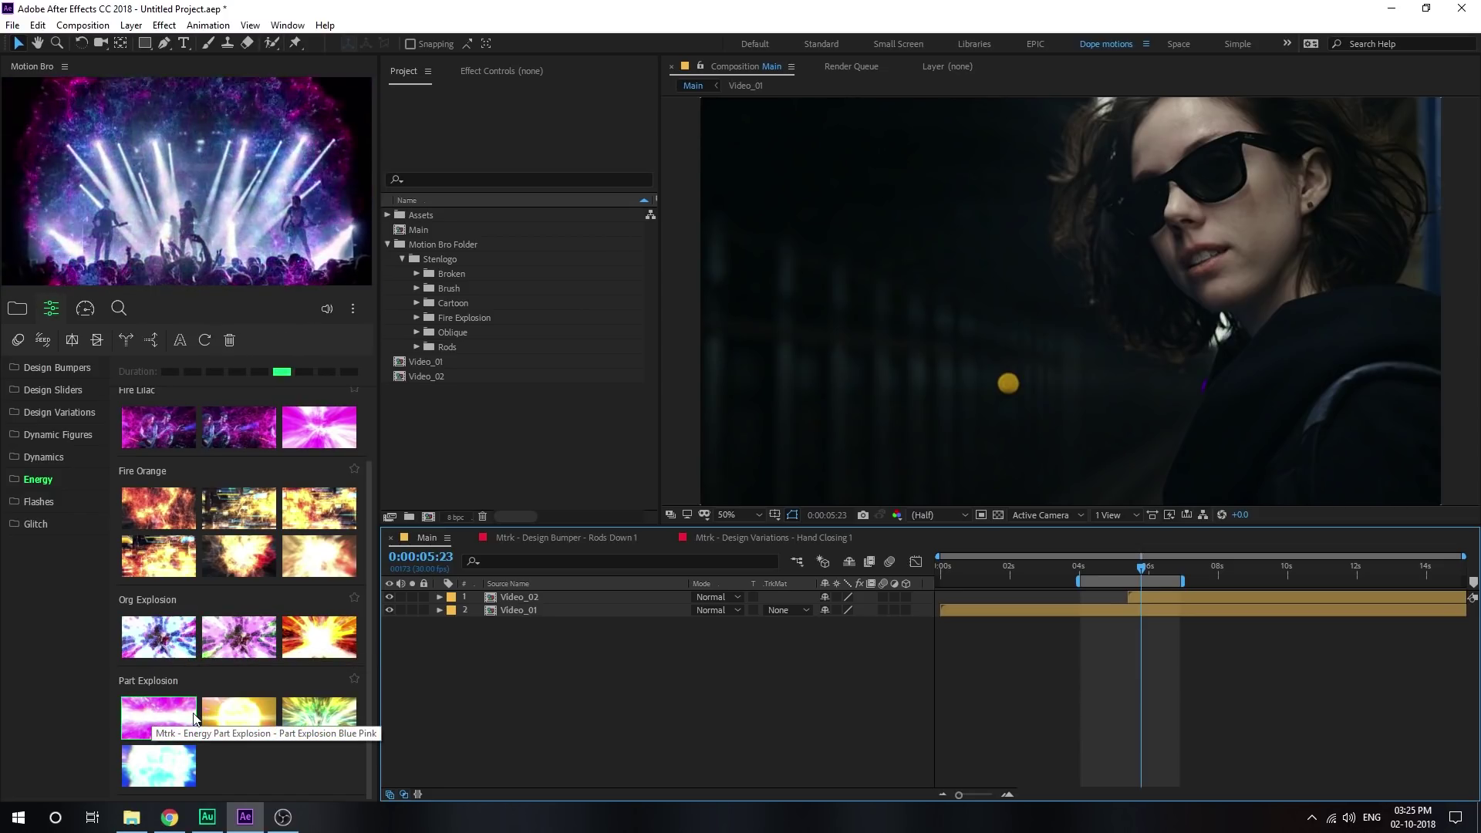
{"action": "mouse_move", "coordinate": [226, 717]}
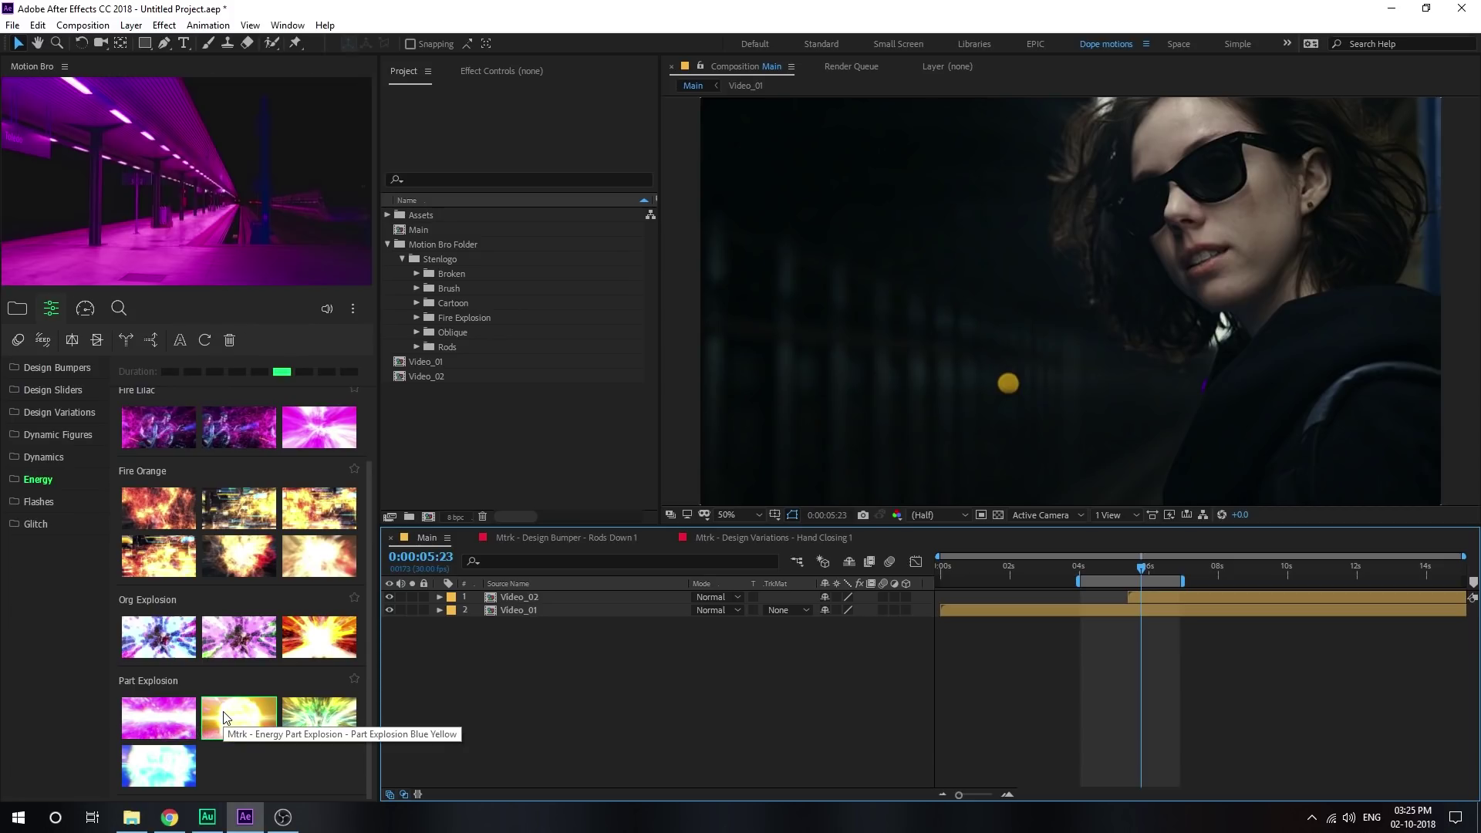
{"action": "mouse_move", "coordinate": [306, 708]}
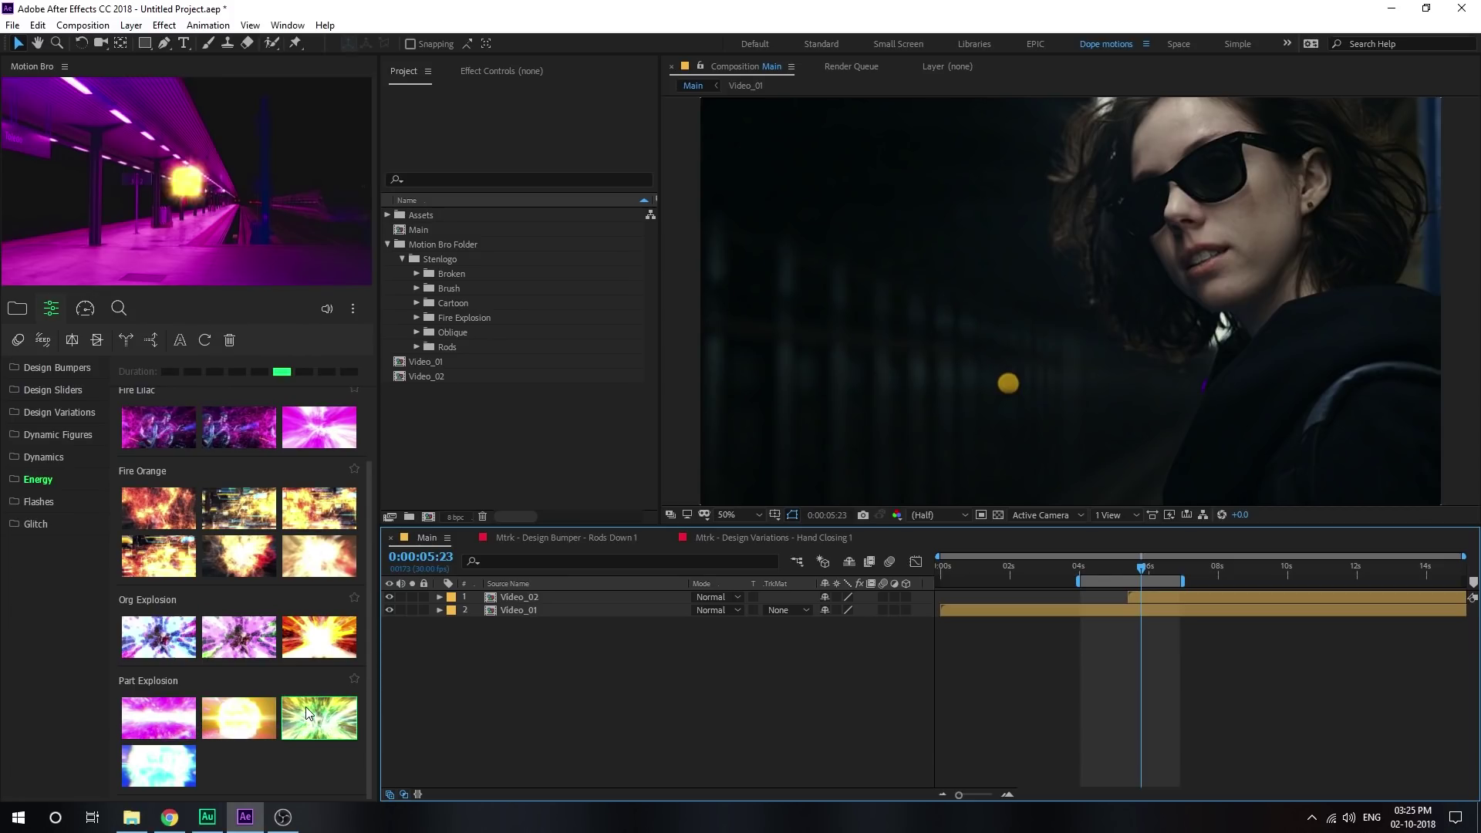
Show the Flashes presets and preview the Scroll, Simple and Wiggle Flashes variants
{"action": "left_click", "coordinate": [40, 501]}
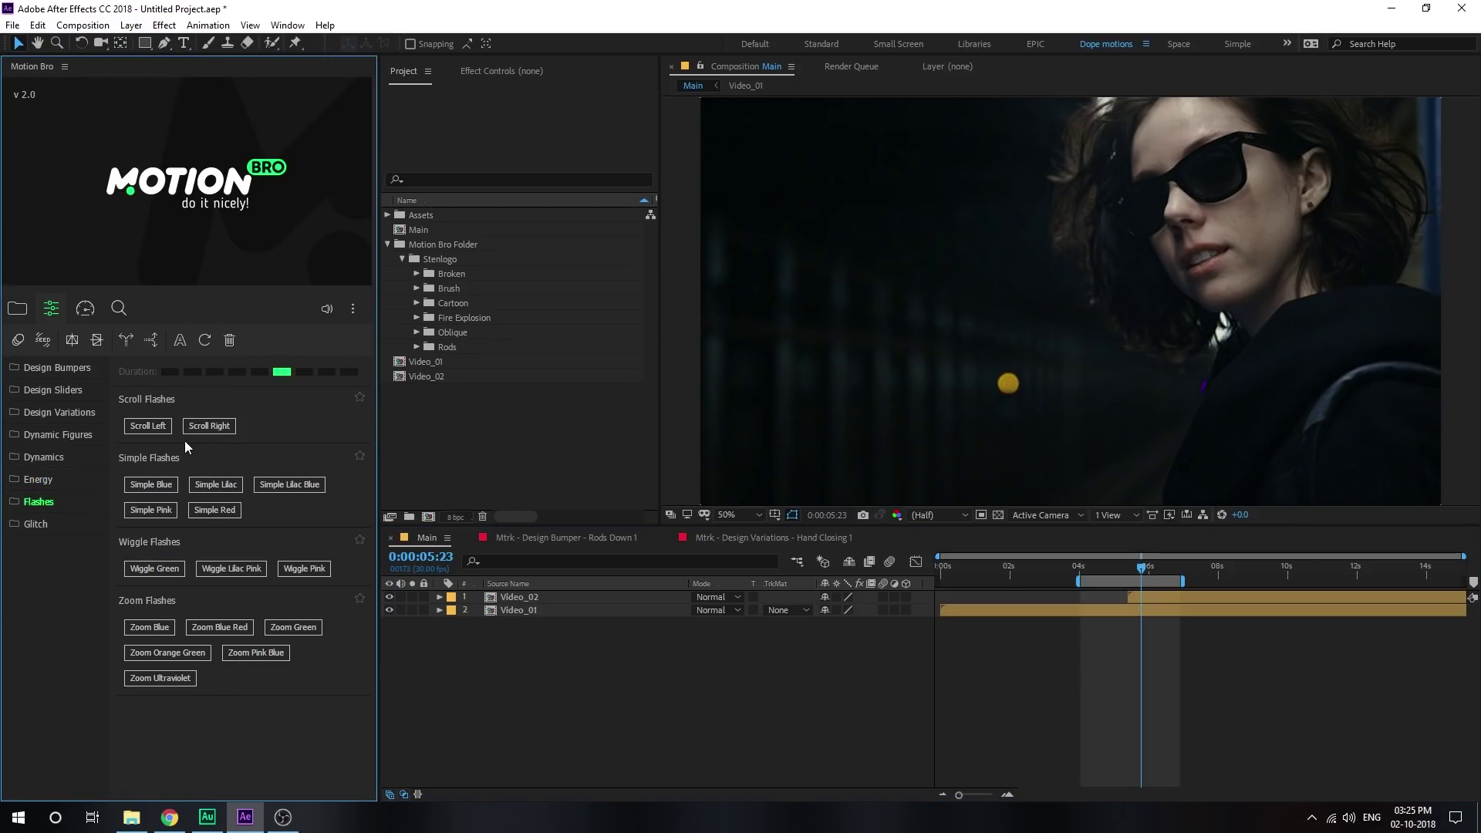
{"action": "mouse_move", "coordinate": [220, 429]}
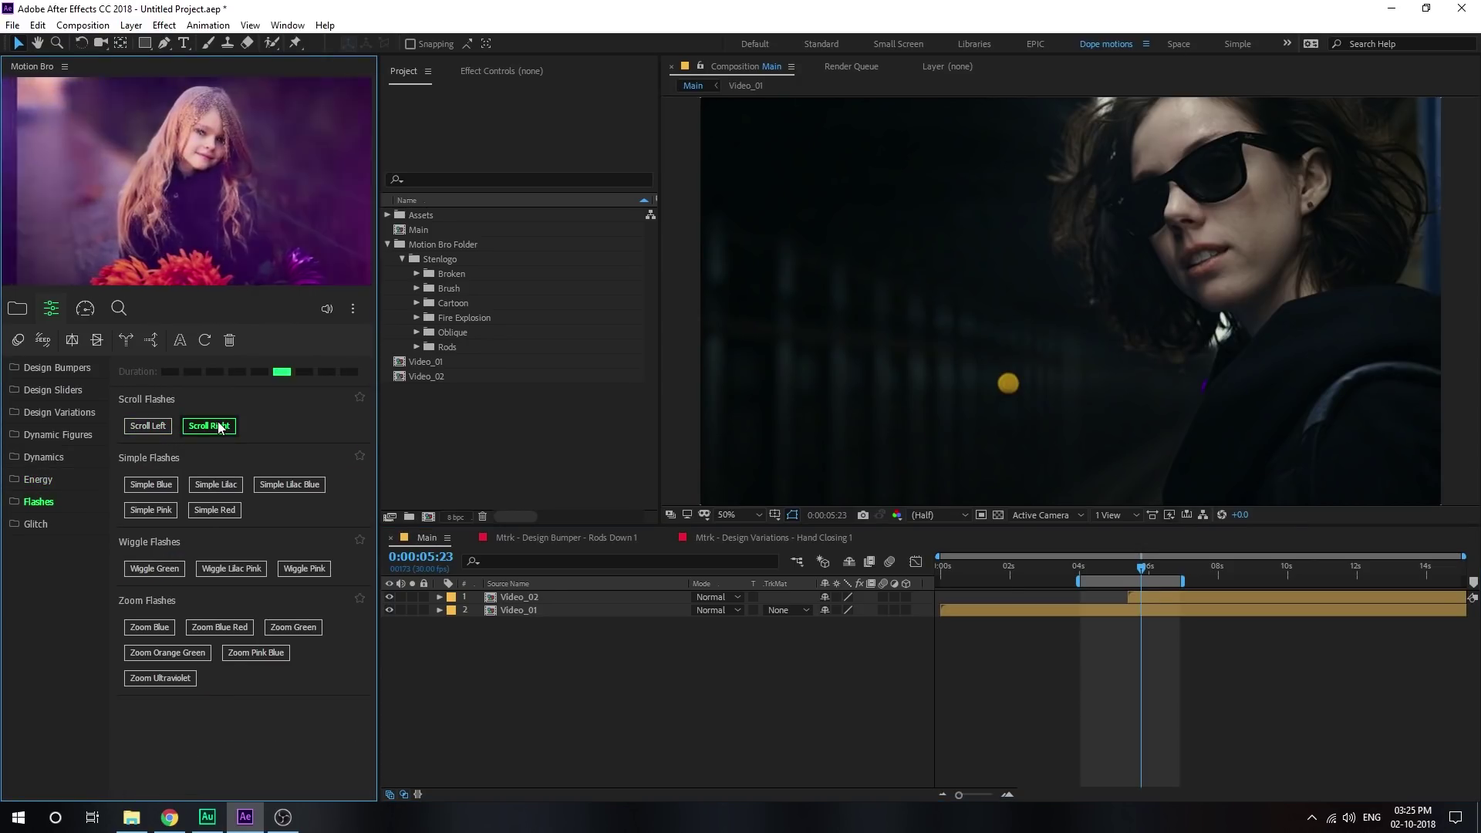
{"action": "mouse_move", "coordinate": [158, 486]}
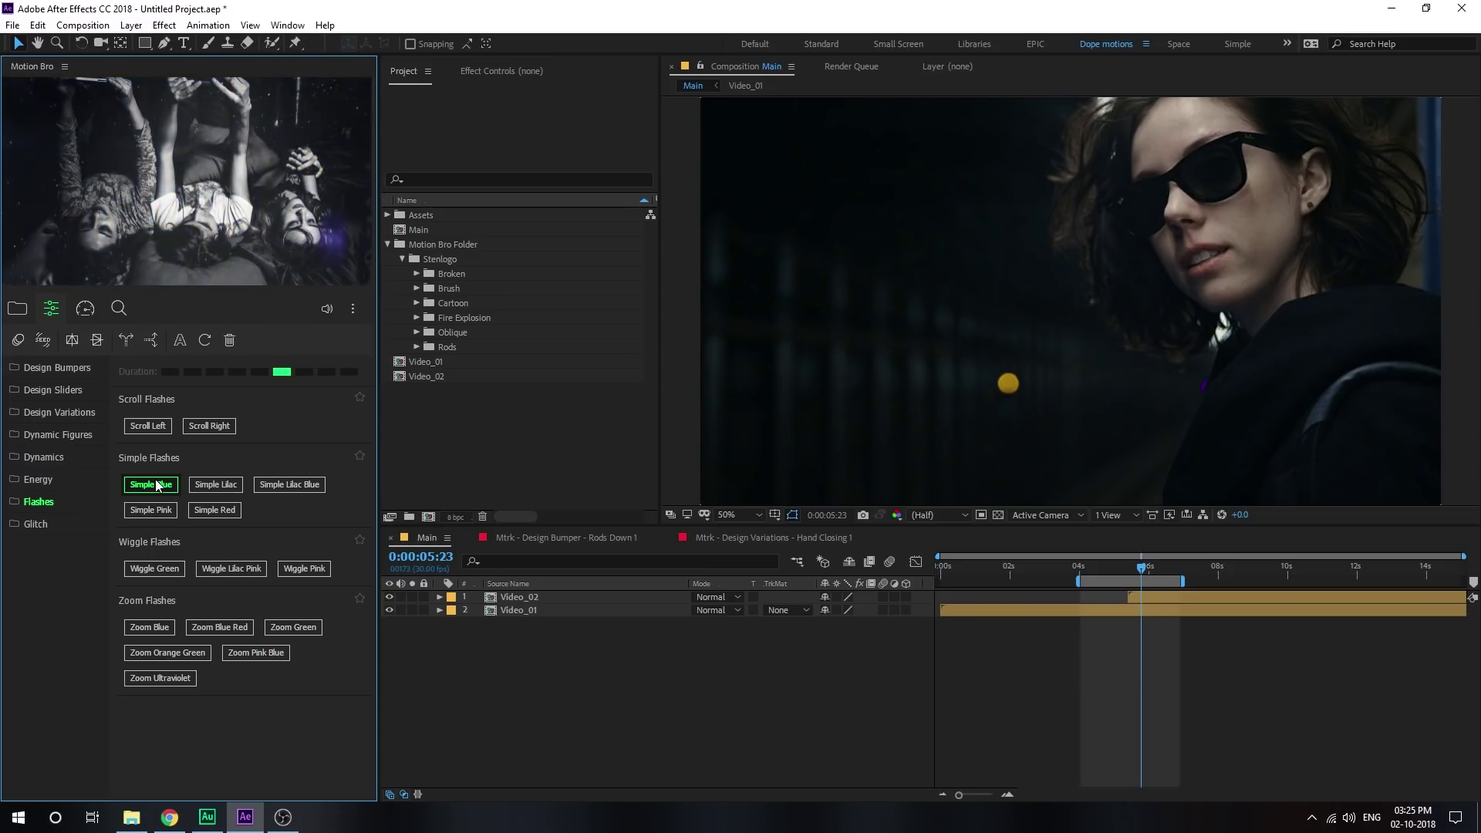
{"action": "mouse_move", "coordinate": [202, 515]}
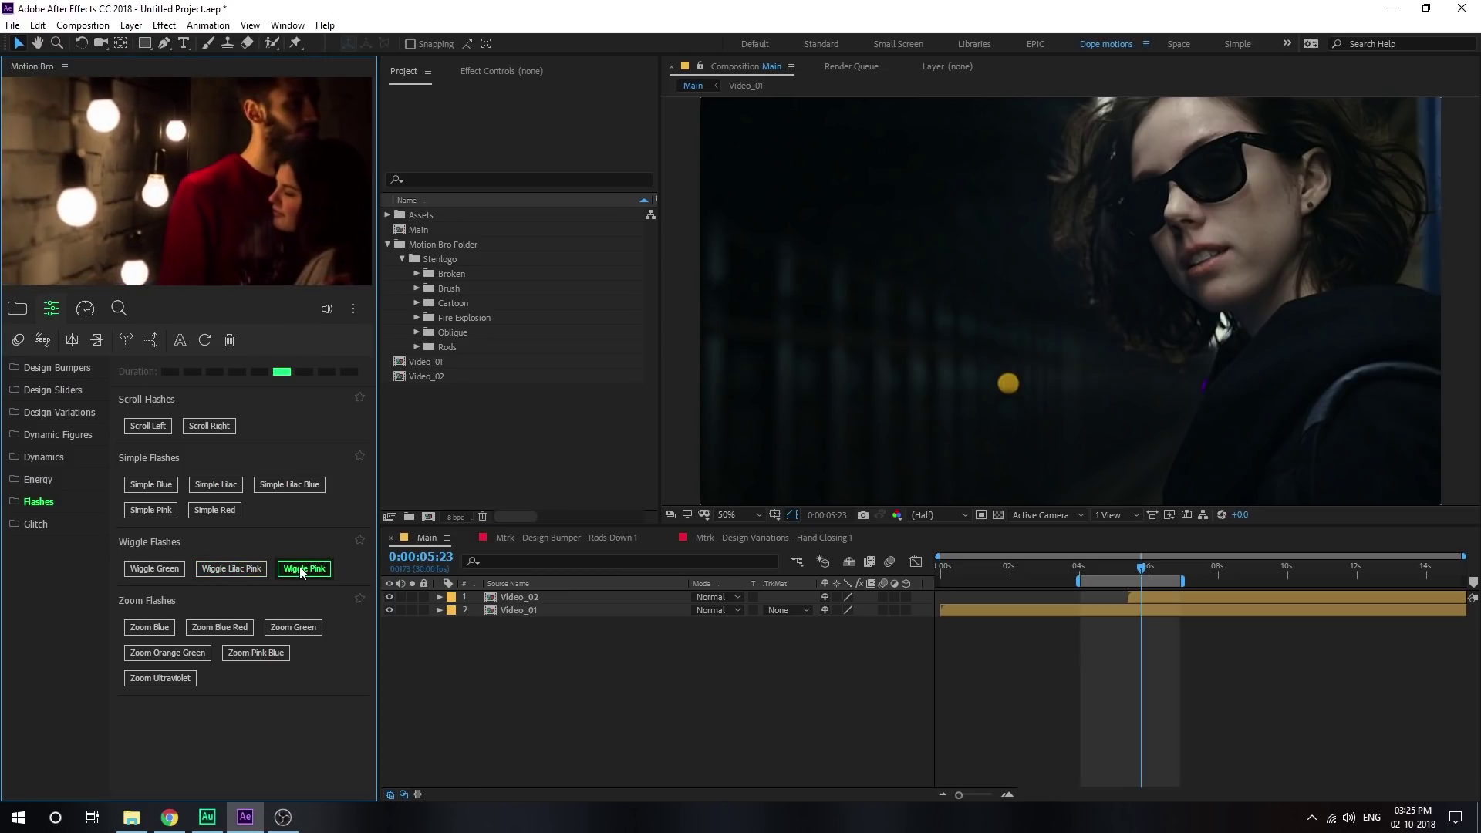
Show the Glitch presets and return the current time to 0:00:05:11
{"action": "left_click", "coordinate": [36, 526]}
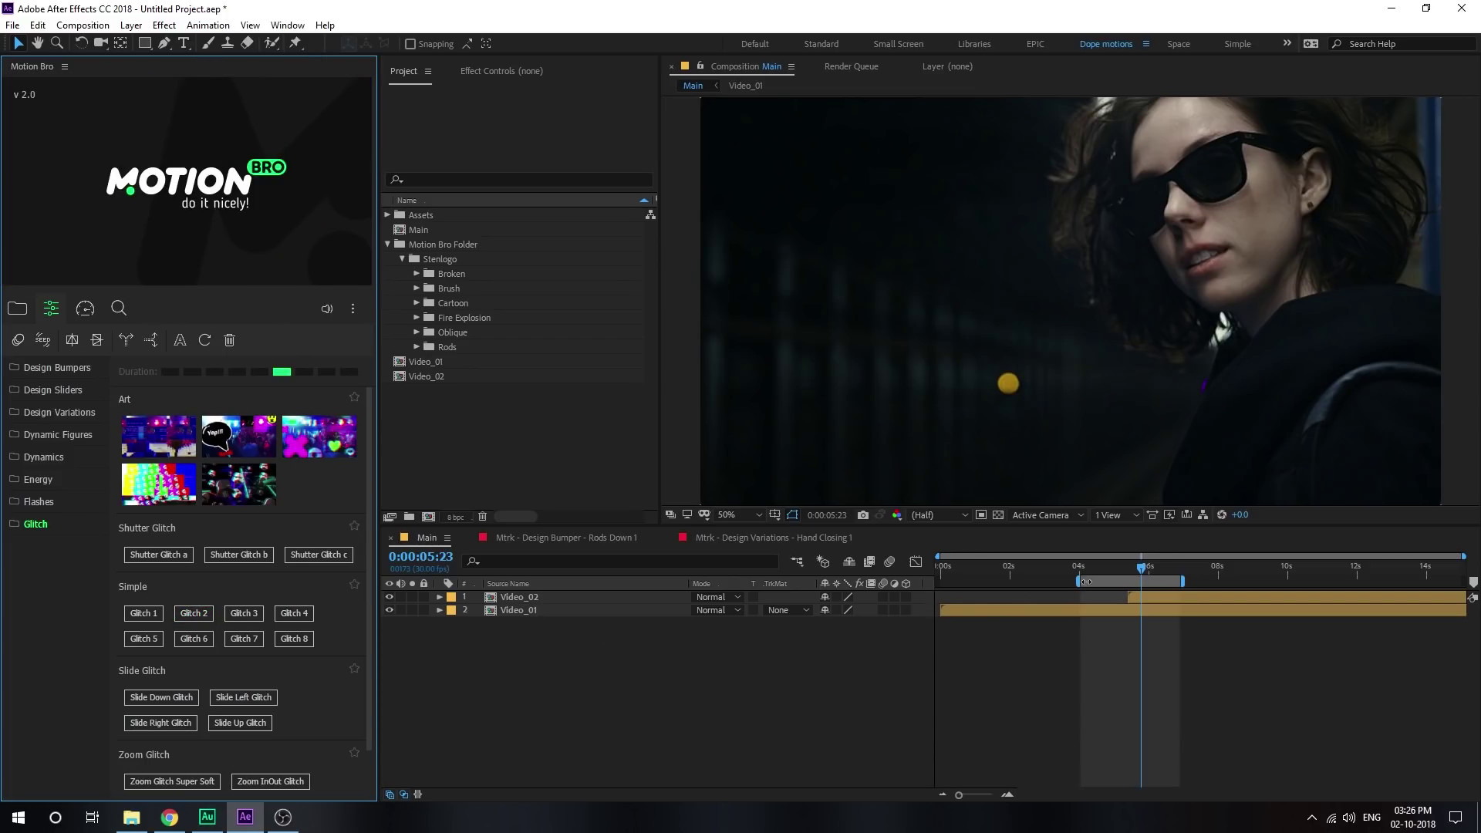
{"action": "left_click_drag", "start_coordinate": [1130, 569], "coordinate": [1127, 572]}
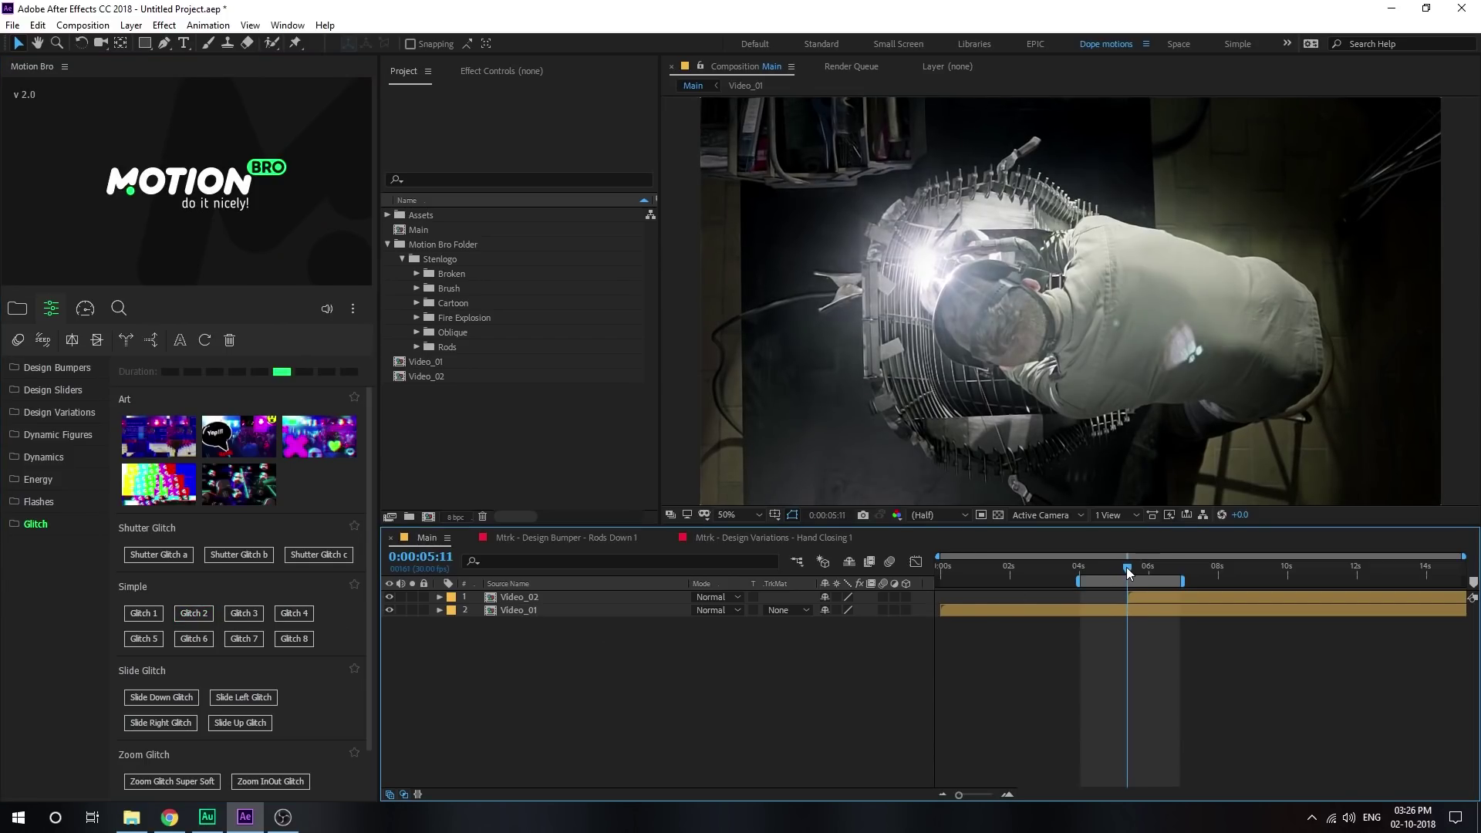
Add Glitch 2 from the Simple glitch set at the cut and scrub around 0:00:05:00
{"action": "left_click", "coordinate": [194, 613]}
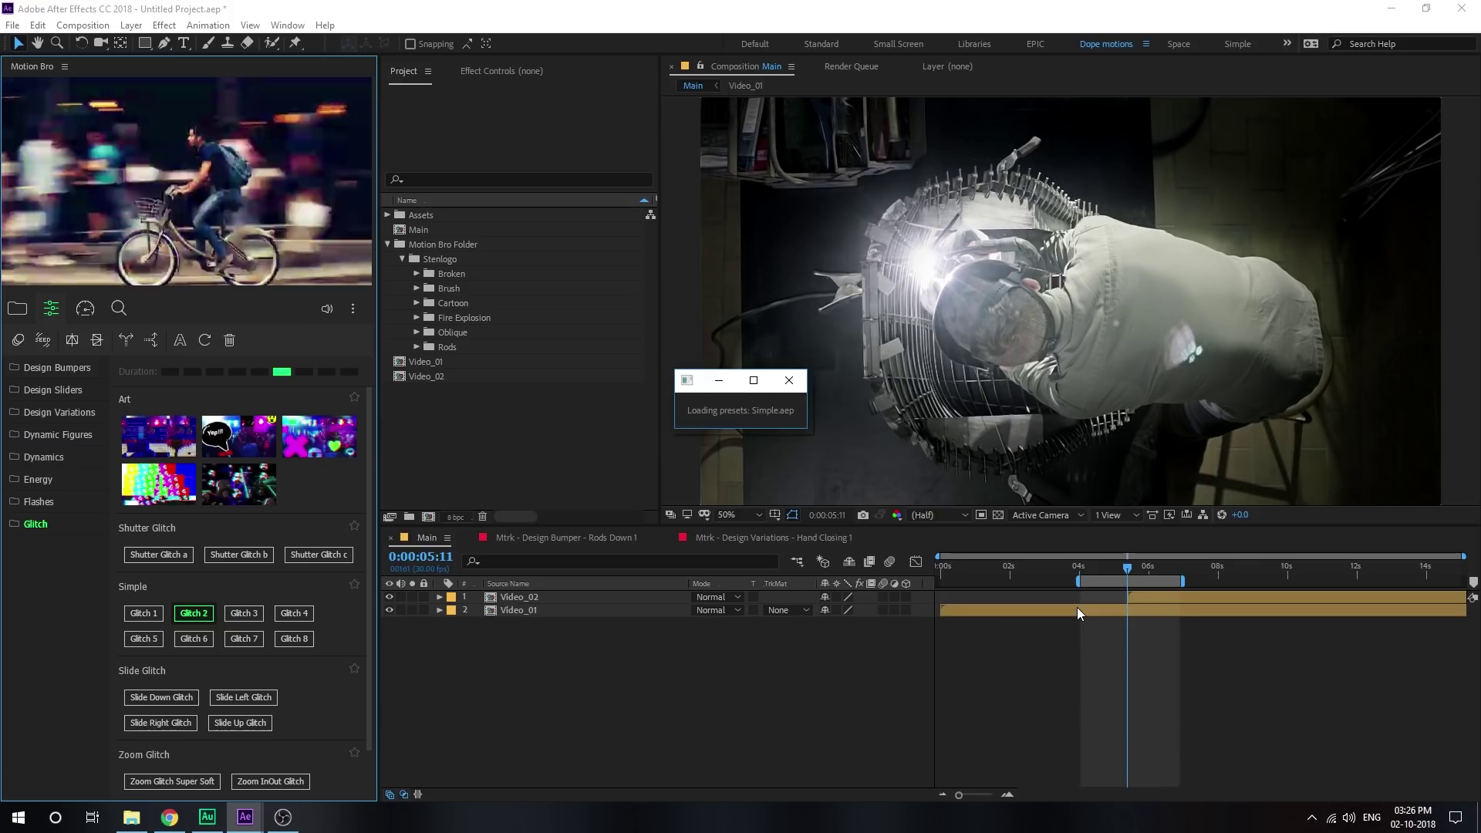
{"action": "left_click", "coordinate": [1113, 570]}
{"action": "left_click", "coordinate": [1115, 571]}
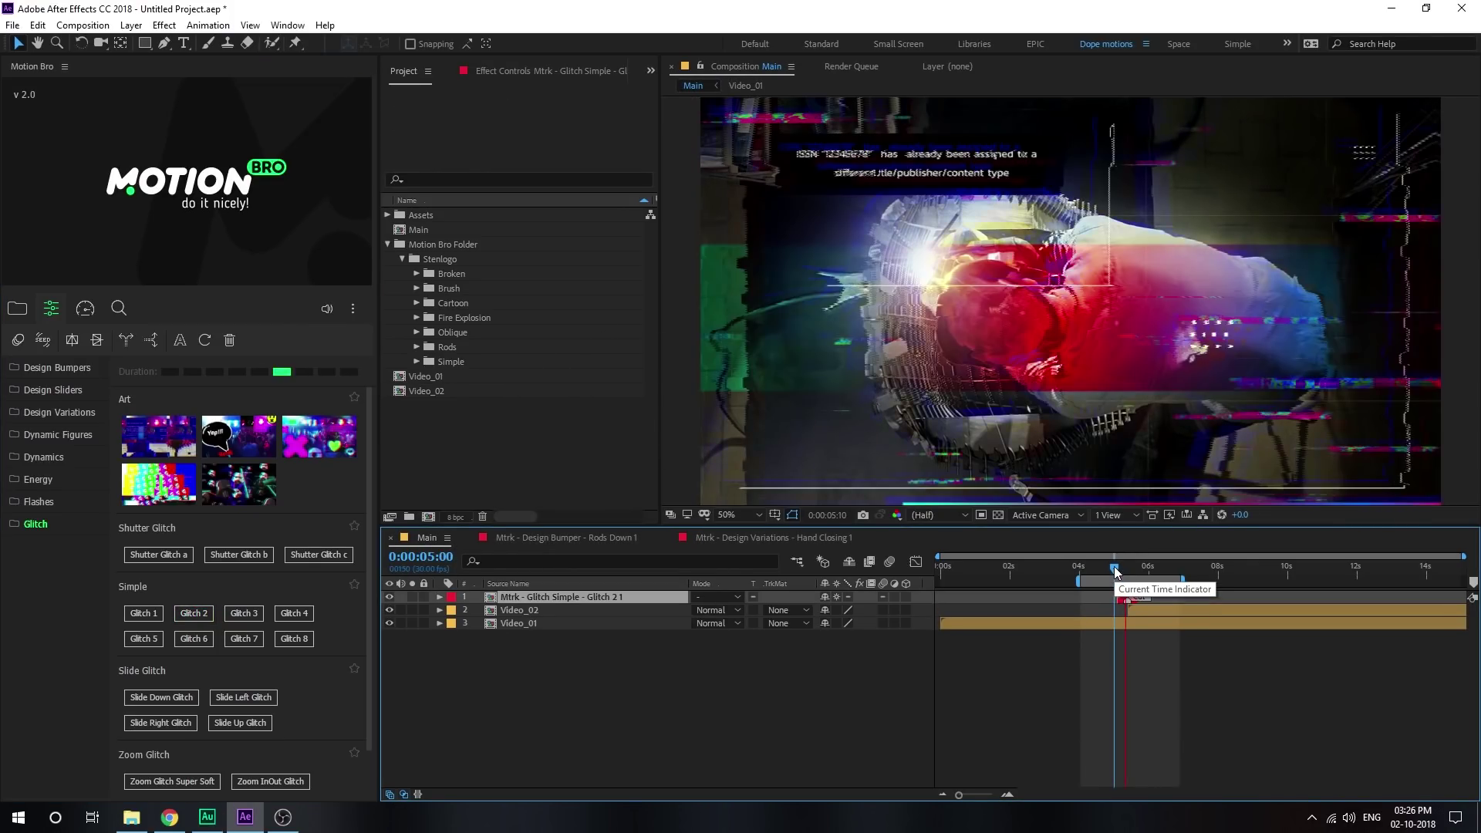
{"action": "mouse_move", "coordinate": [1115, 570]}
{"action": "left_mouse_down"}
{"action": "mouse_move", "coordinate": [1130, 572]}
{"action": "mouse_move", "coordinate": [1112, 571]}
{"action": "left_mouse_up"}
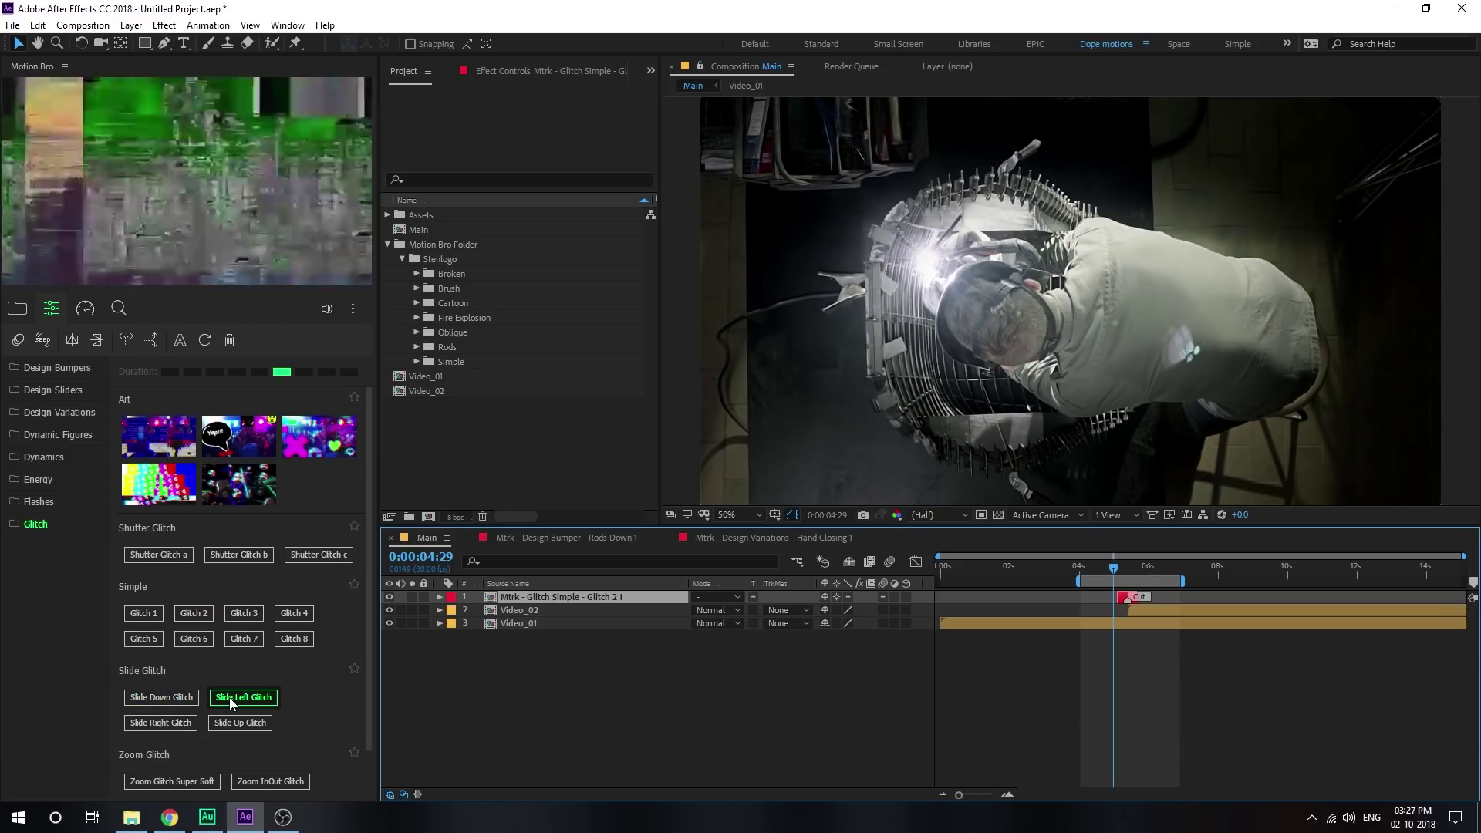
{"action": "scroll", "coordinate": [219, 633], "scroll_direction": "down", "scroll_amount": 1}
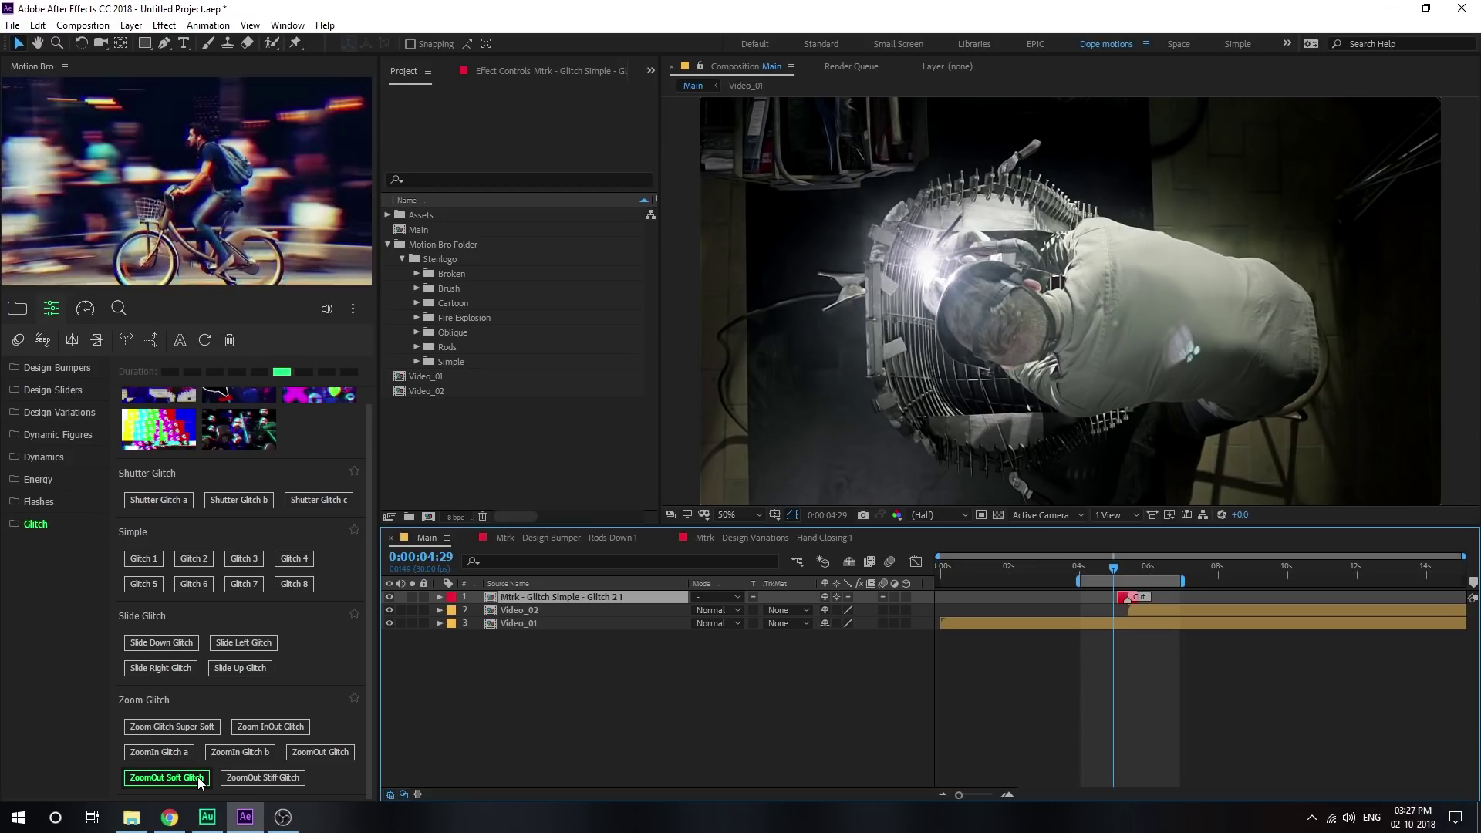
{"action": "left_click", "coordinate": [492, 738]}
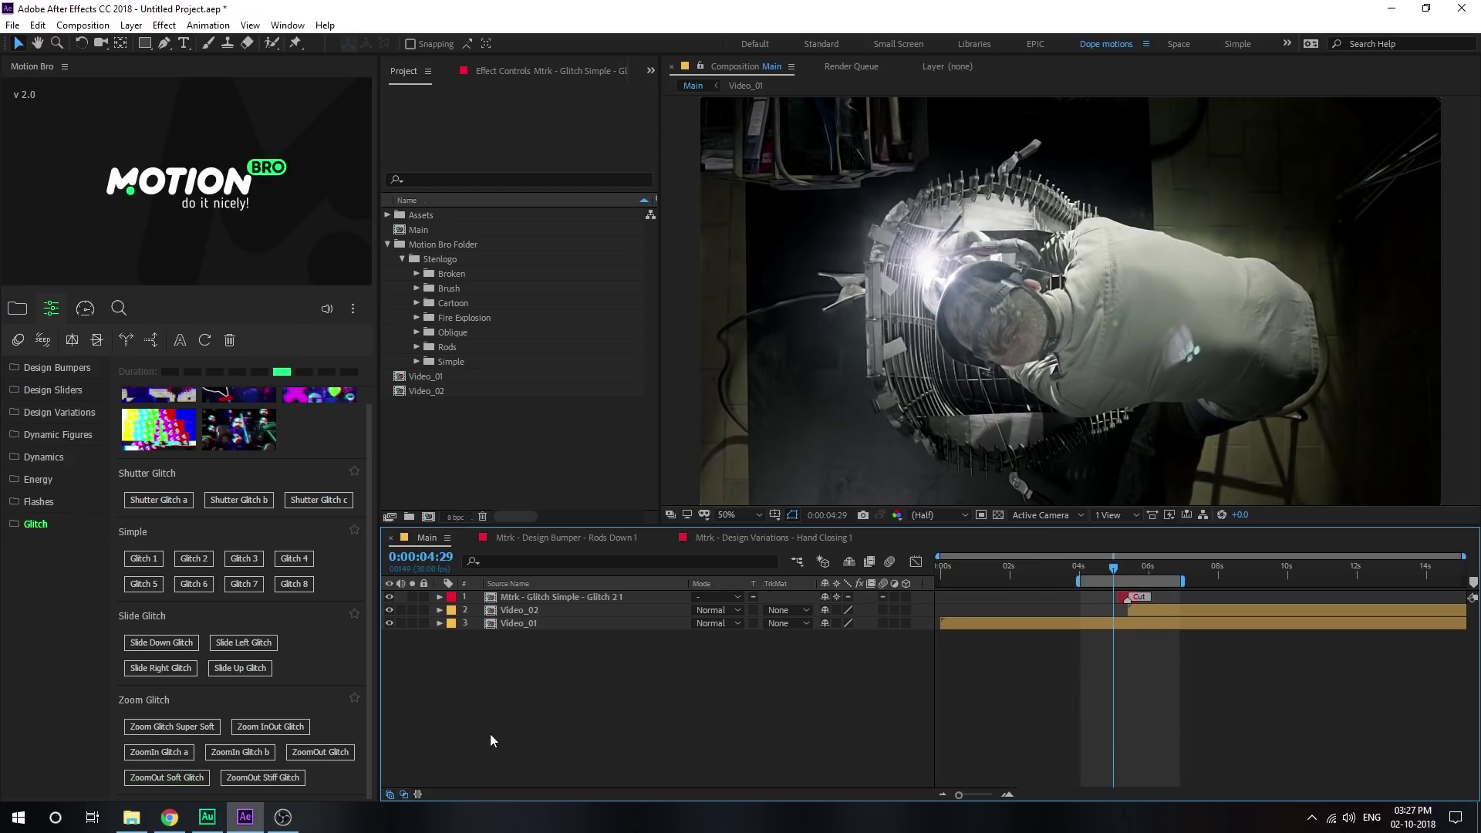